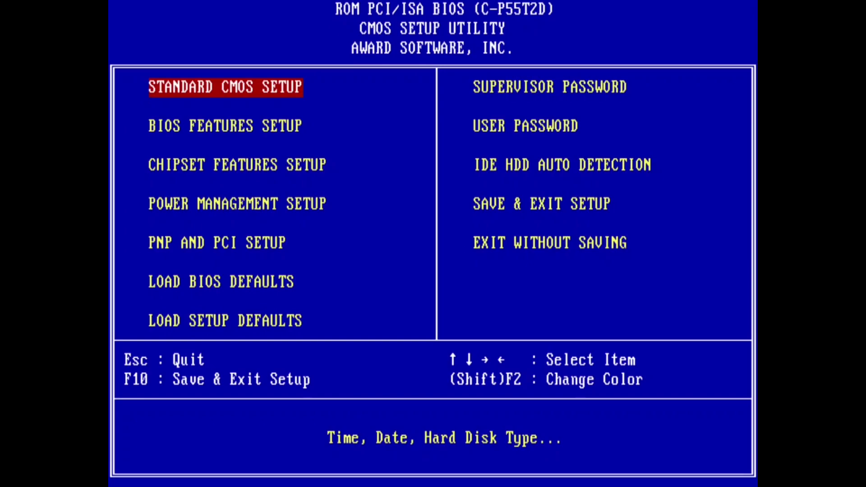
In Standard CMOS Setup, set Primary Slave and Secondary Slave disk types to None, then return to the main menu.
key(Return)
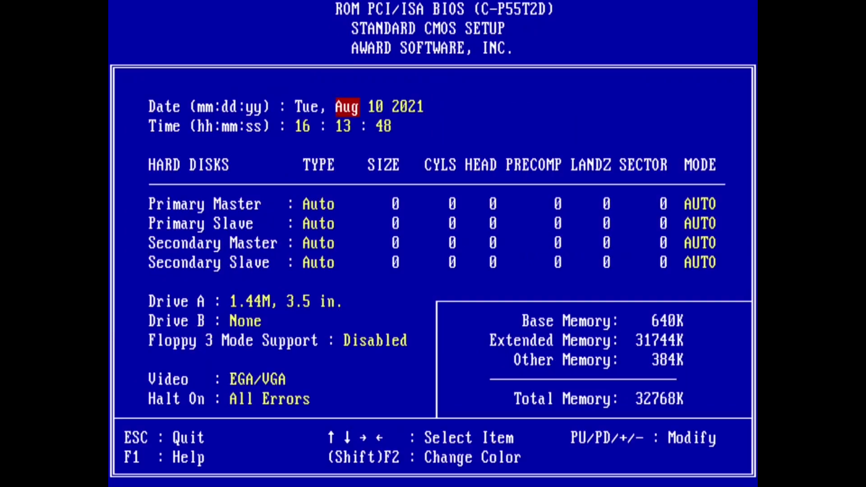
key(Right)
key(Right)
key(Down)
key(Right)
key(Down)
key(Down)
key(Page_Up)
key(Down)
key(Down)
key(Page_Down)
key(Right)
key(Left)
key(Page_Up)
key(Page_Up)
key(Escape)
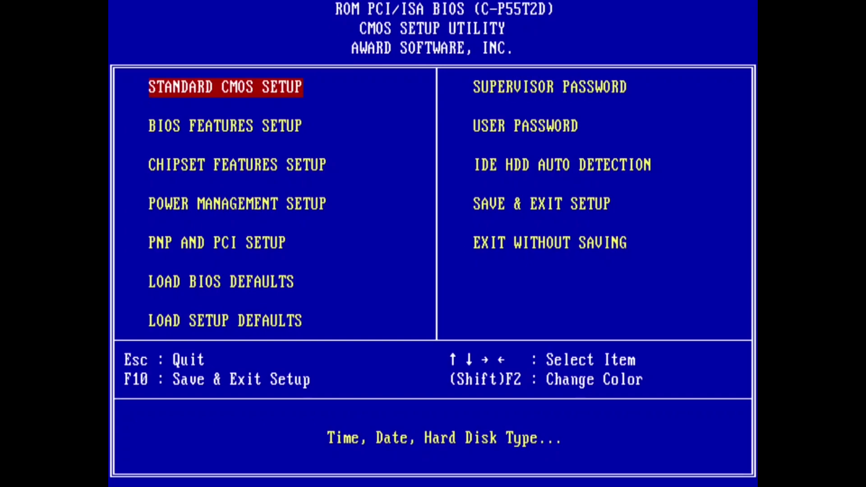
Save the CMOS changes and exit so the PC reboots into MS-DOS from the floppy.
key(F10)
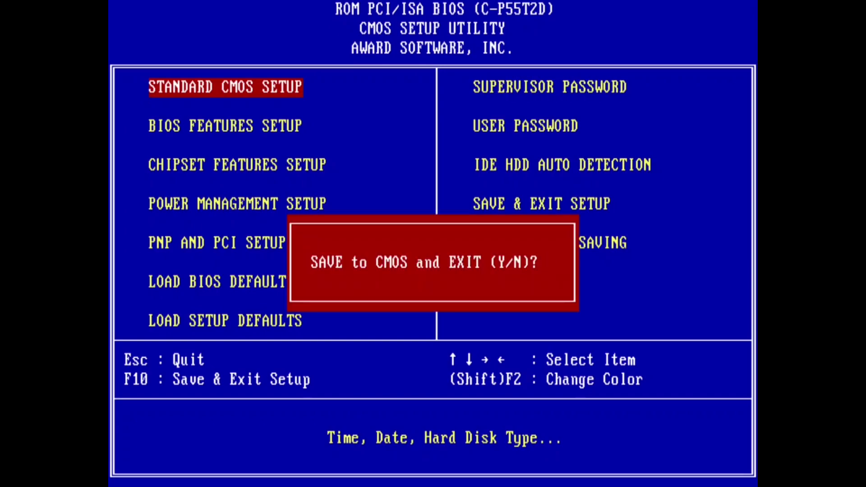
key(Return)
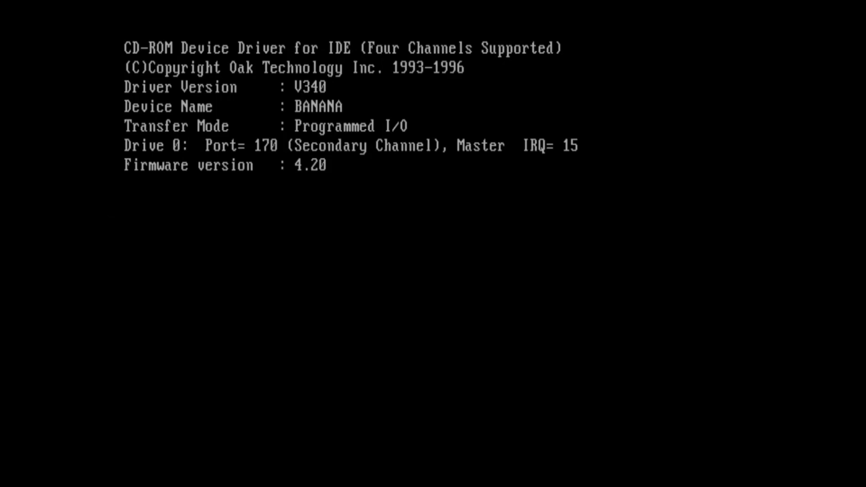
Use fdisk to create a full-size primary DOS partition on the hard disk.
text(fdisk)
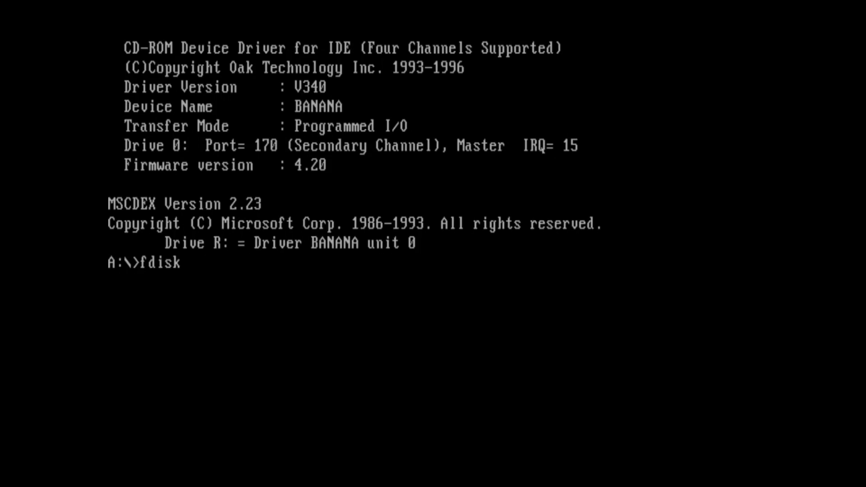
key(Return)
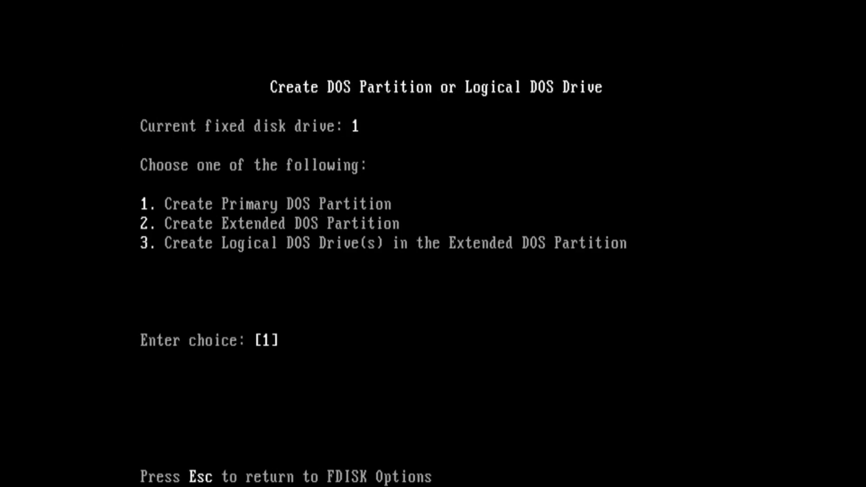
key(Return)
key(Return)
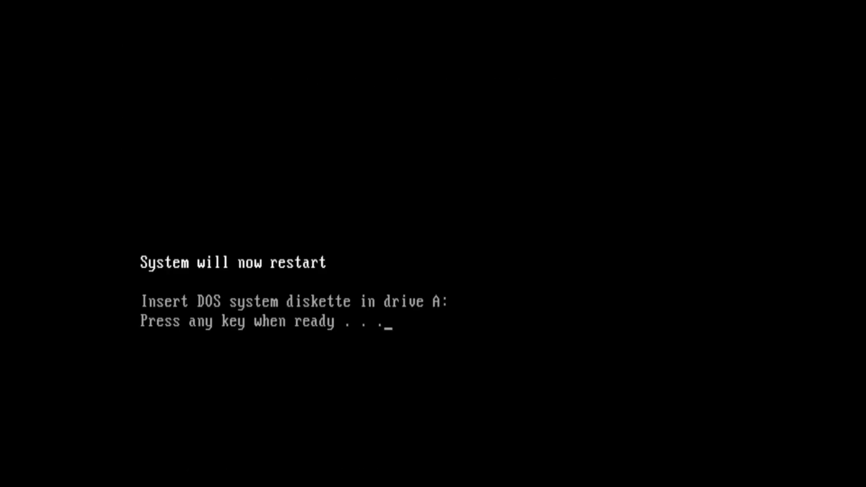
key(Return)
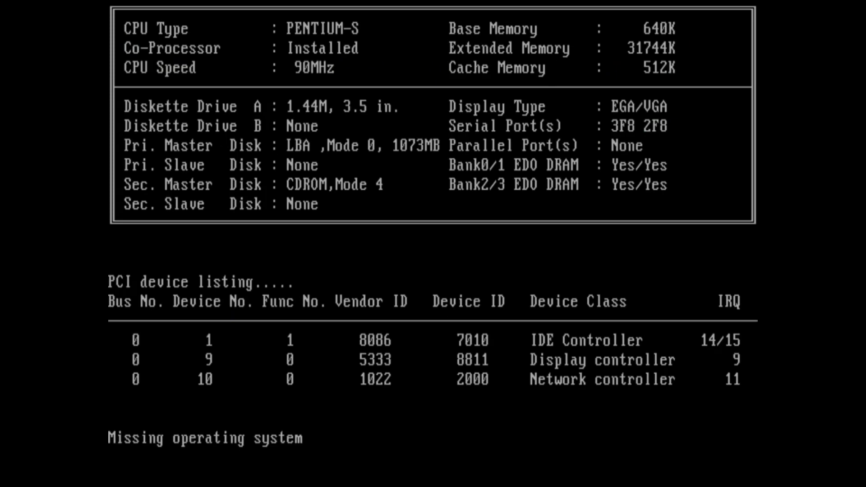
Restart into BIOS Features Setup and set the boot sequence to A, CDROM, C.
key(ctrl+alt+Delete)
key(Delete)
key(Down)
key(Return)
key(Down)
key(Down)
key(Down)
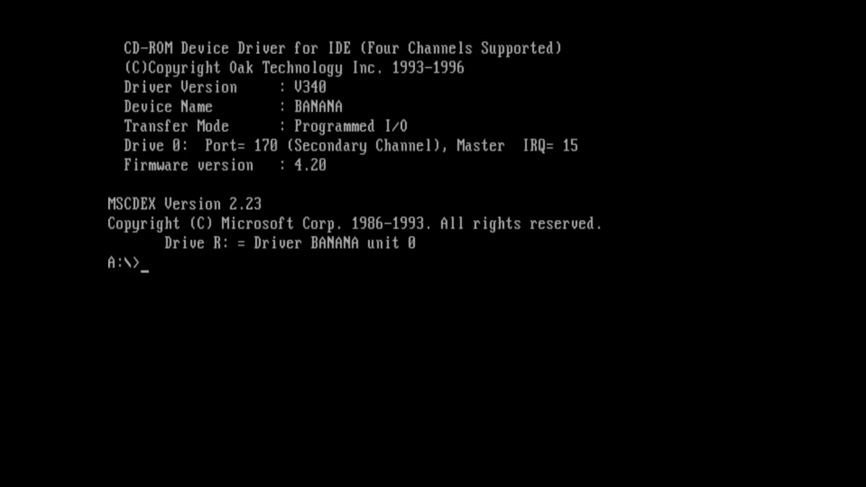
Format drive C with system files (format C: /s), leaving the volume label empty.
text(format C: /s)
key(Return)
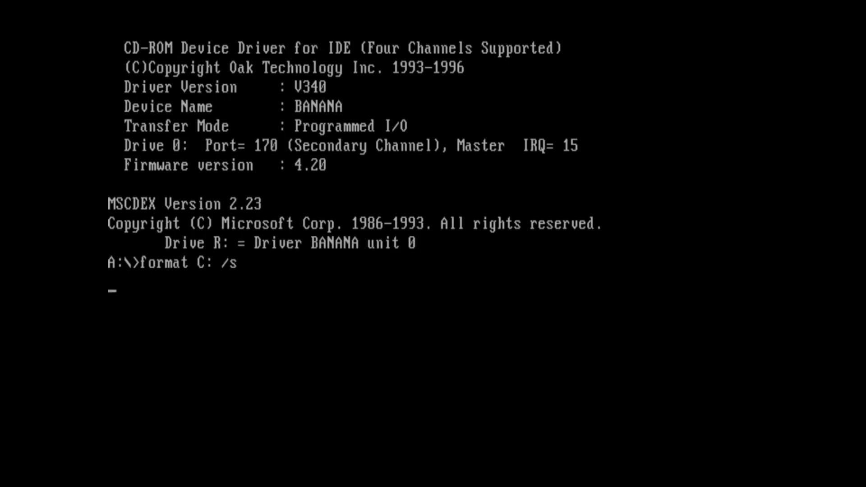
text(y)
key(Return)
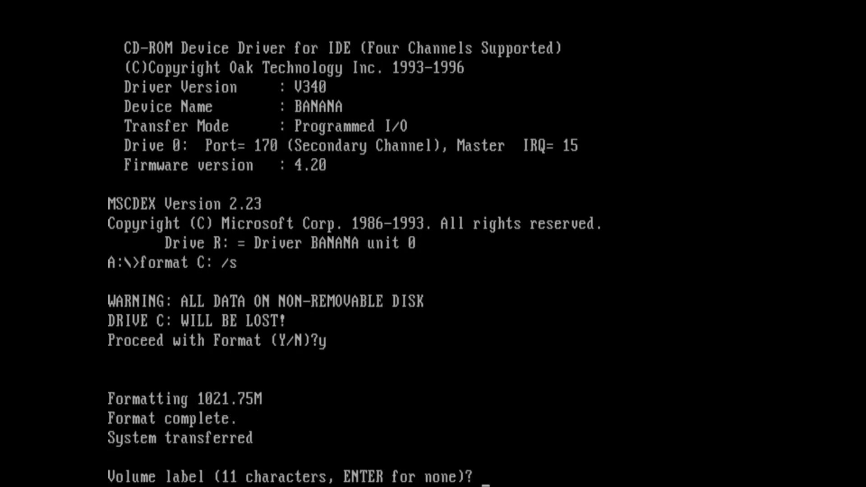
key(Return)
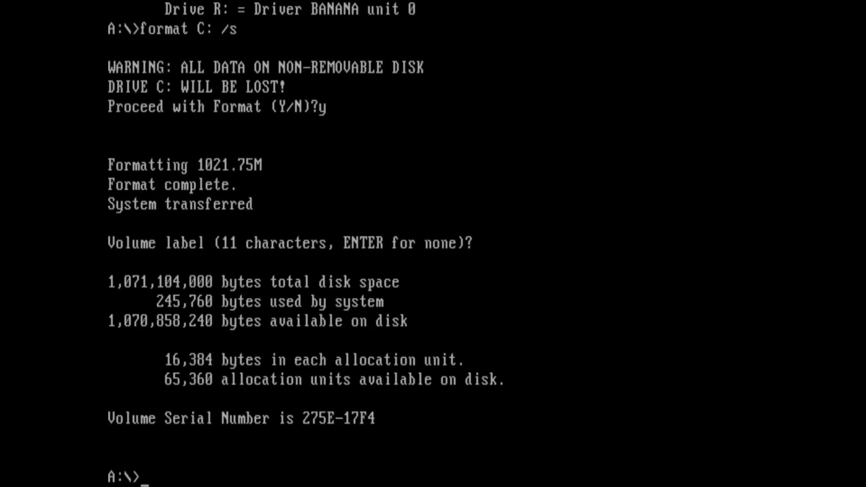
Create an empty C:\ntldr file with echo, then switch to the CD drive R:.
text(echo > C:\nt)
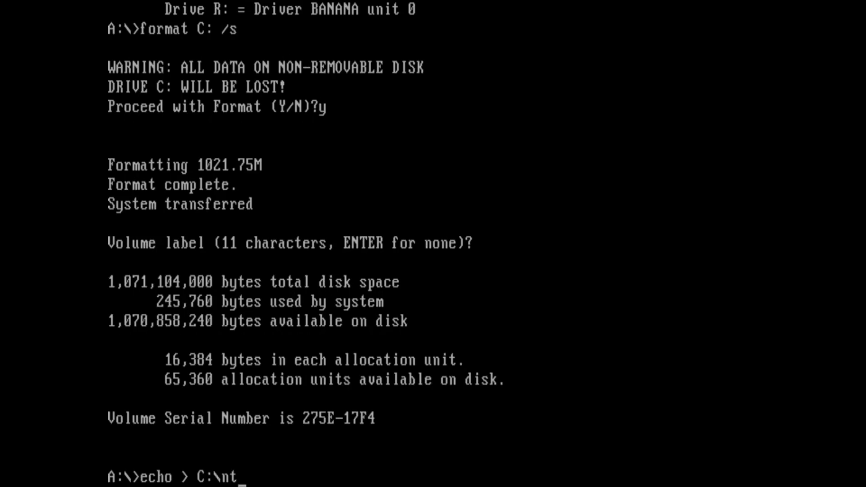
text(ldr)
key(Return)
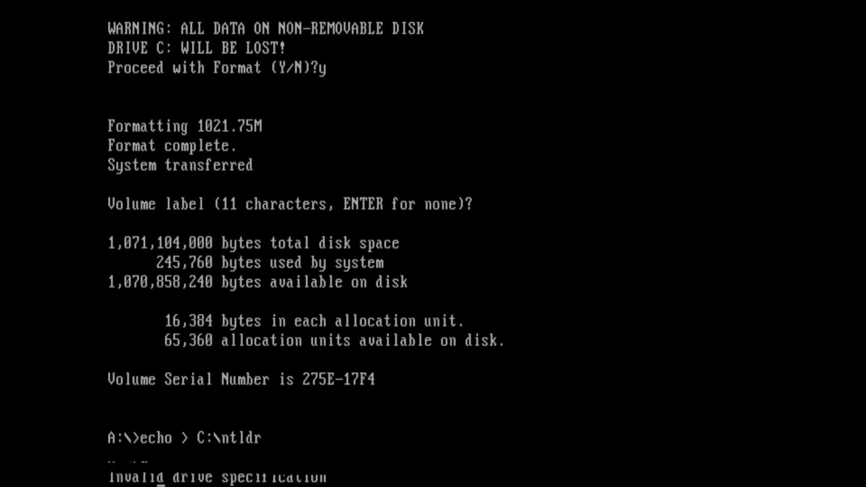
text(d:)
key(Return)
text(r:)
key(Return)
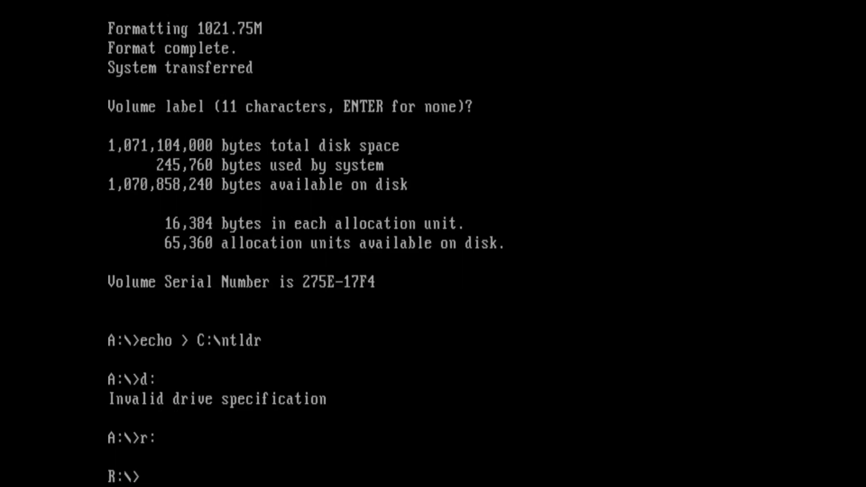
List the CD's files with dir/w and create a nashville folder on drive C.
text(dir/w)
key(Return)
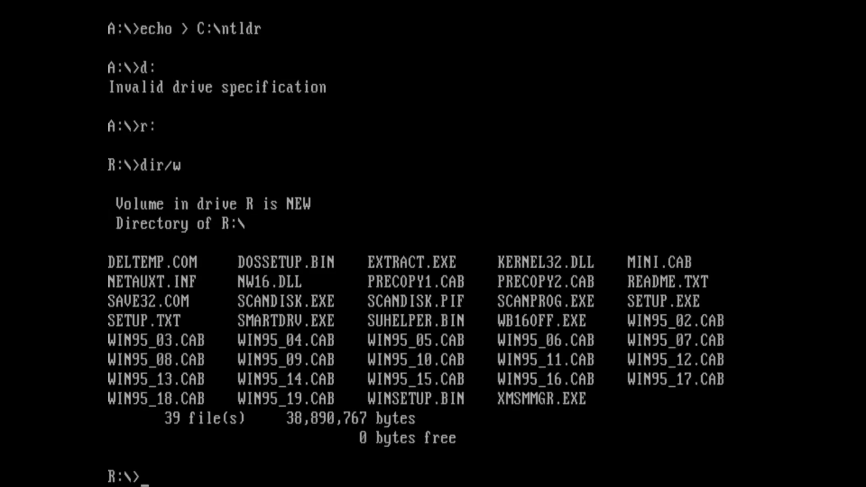
text(copy *.*)
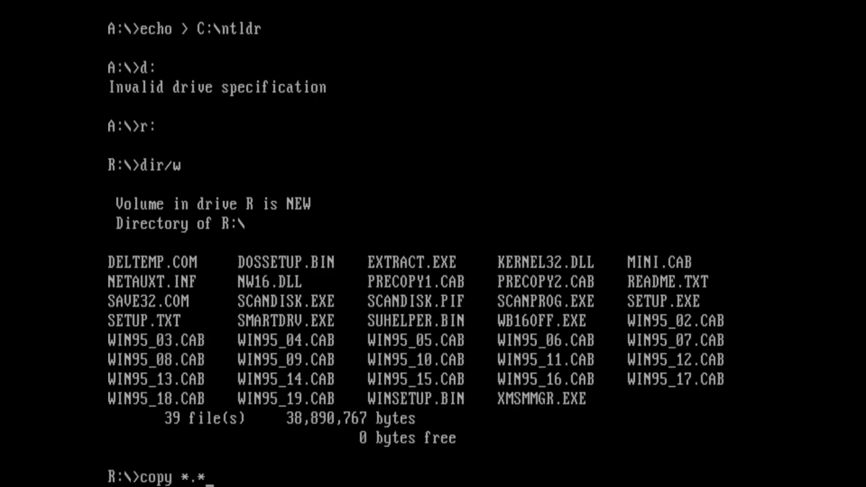
key(BackSpace)
key(BackSpace)
key(BackSpace)
key(BackSpace)
key(BackSpace)
key(BackSpace)
key(BackSpace)
key(BackSpace)
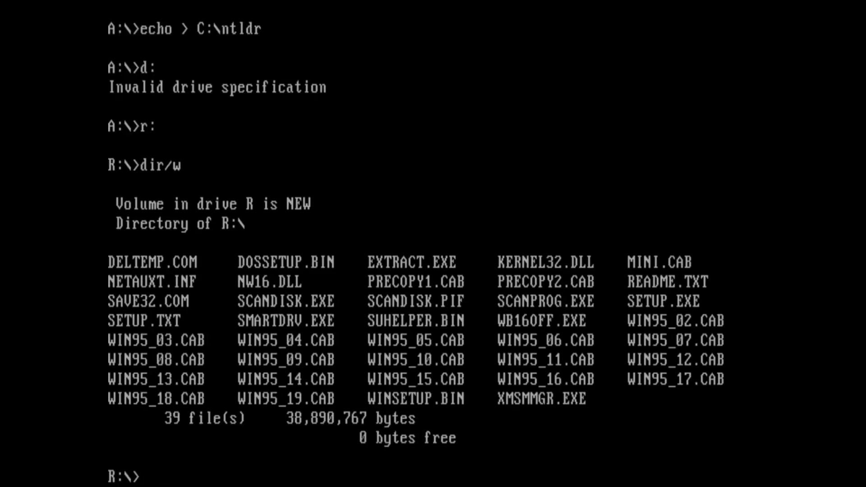
text(c:)
key(Return)
text(md)
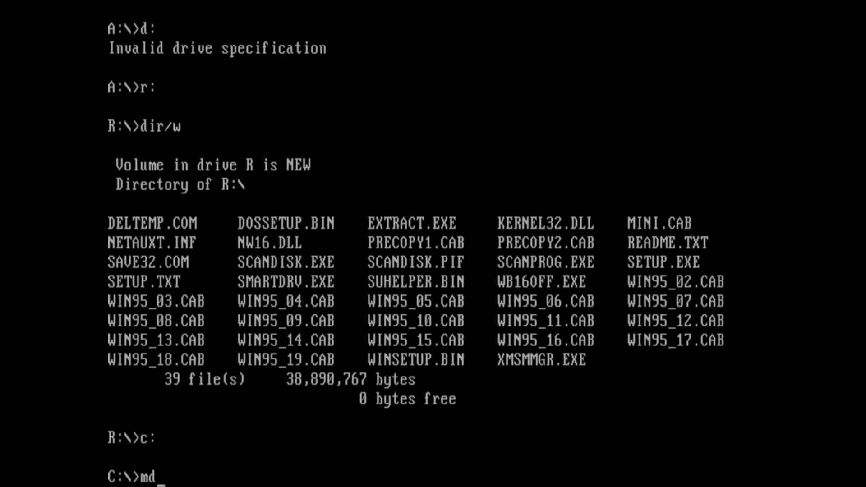
text( nashville)
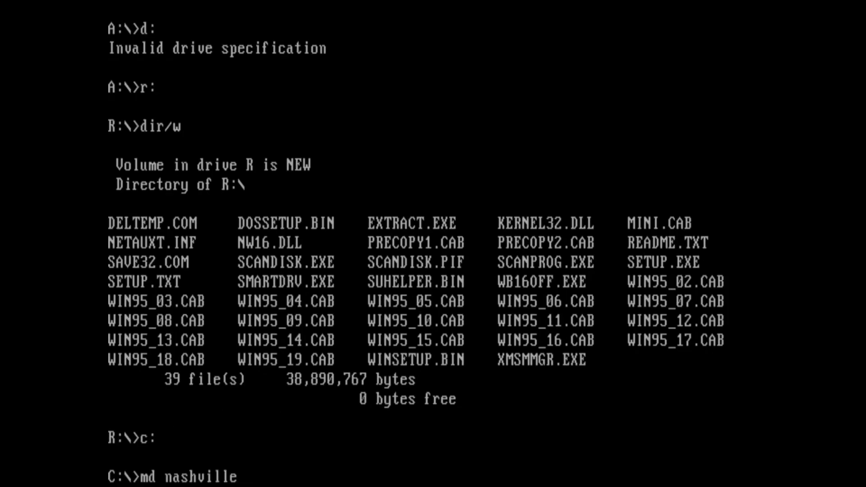
key(Return)
From drive R:, copy all CD files into C:\nashville with copy *.* c:\nashville.
text(d:)
key(Return)
text(c)
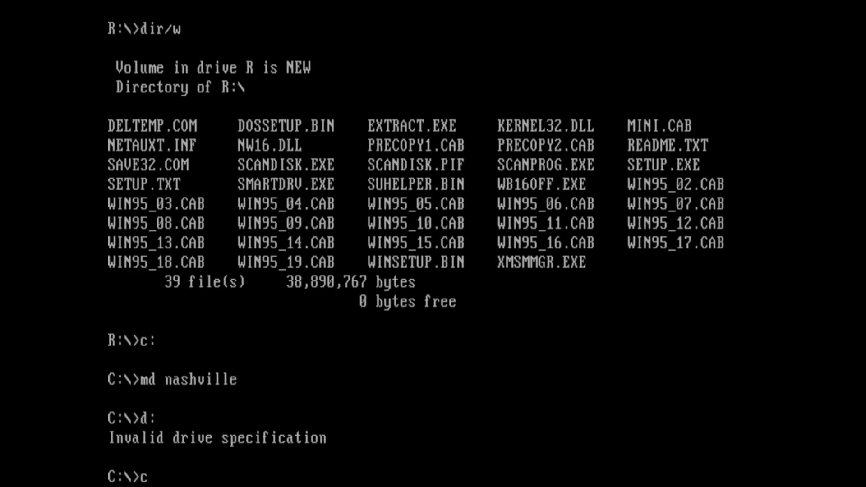
key(BackSpace)
text(r:)
key(Return)
text(copy *.*)
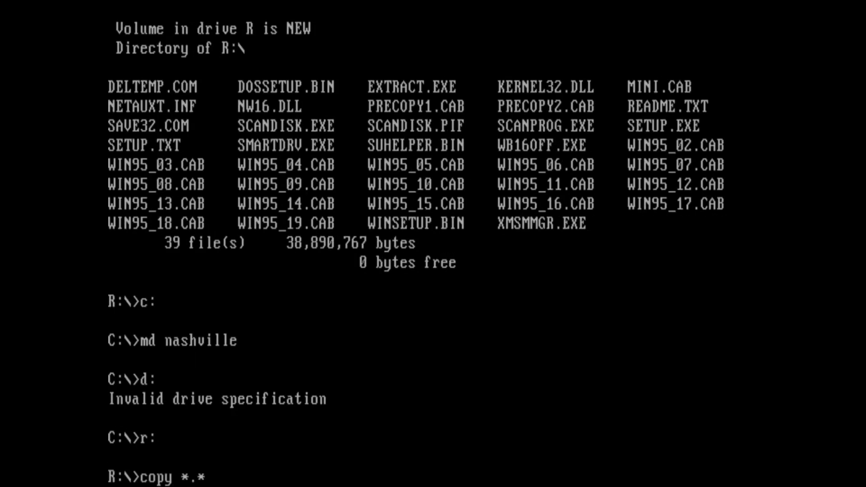
text( c:\nashville)
key(Return)
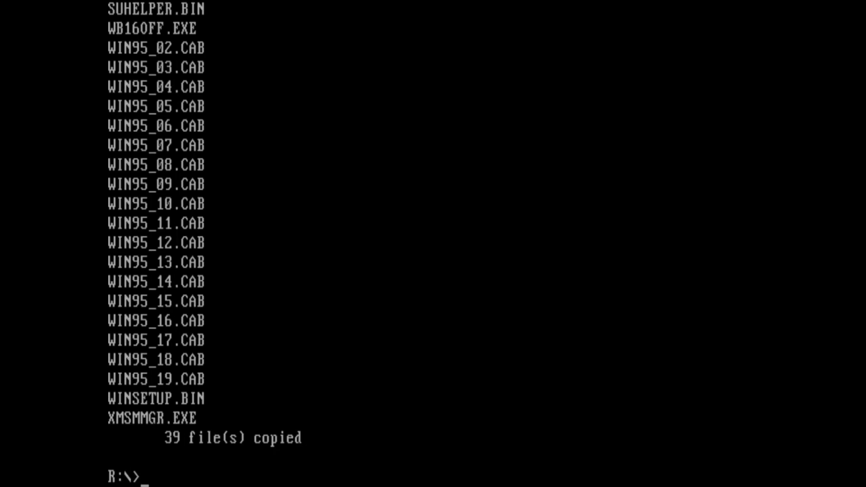
Change to C:\nashville and run setup.
key(BackSpace)
text(cd..)
key(Return)
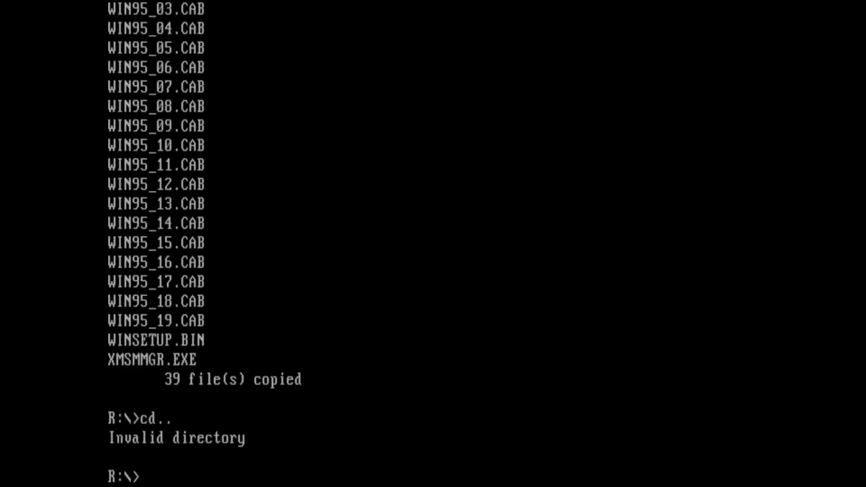
text(c:)
key(Return)
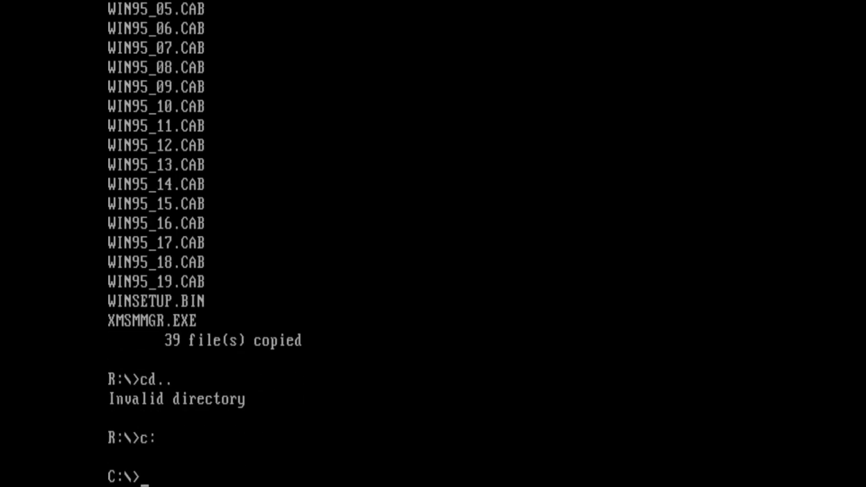
text(cd nashville)
key(Return)
text(se)
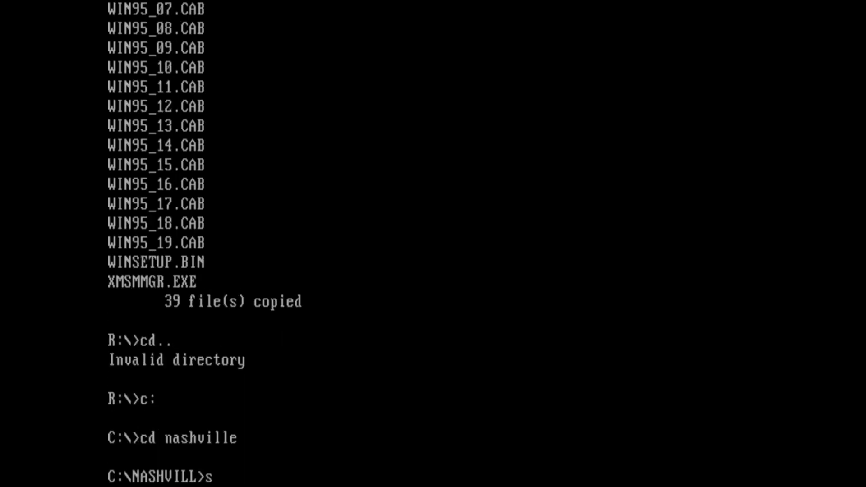
text(tup)
key(Return)
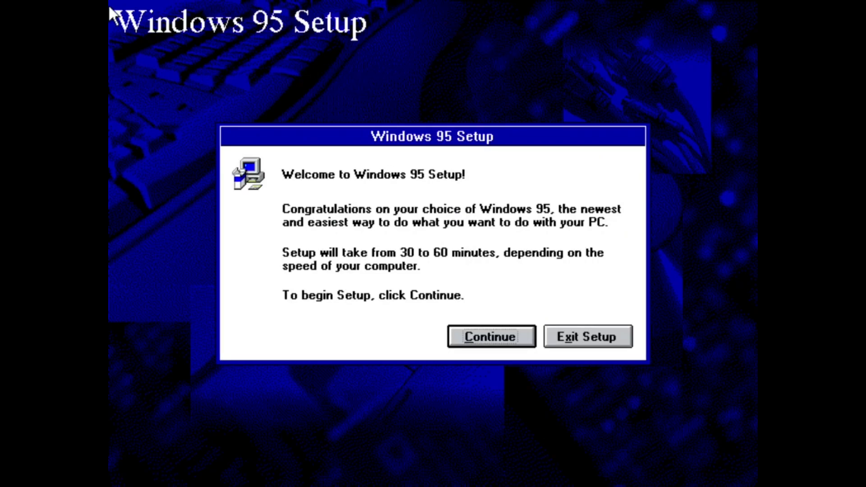
Continue past the Setup welcome screen and the upgrade check.
click(486, 343)
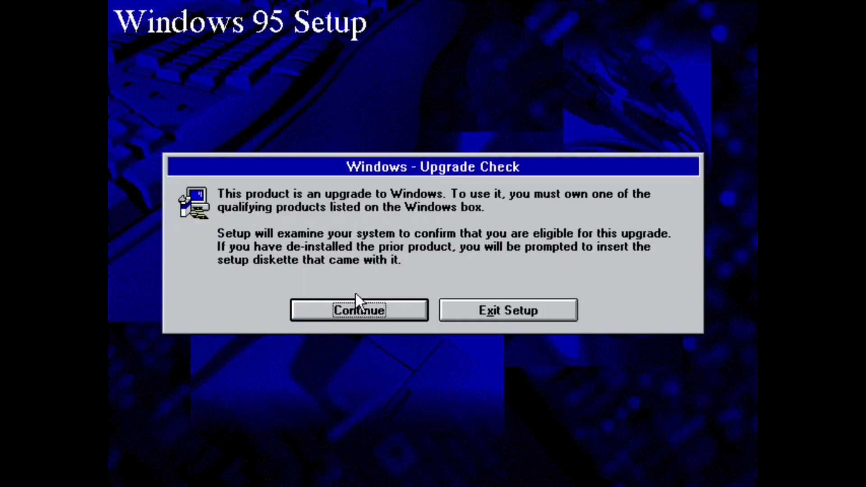
click(356, 297)
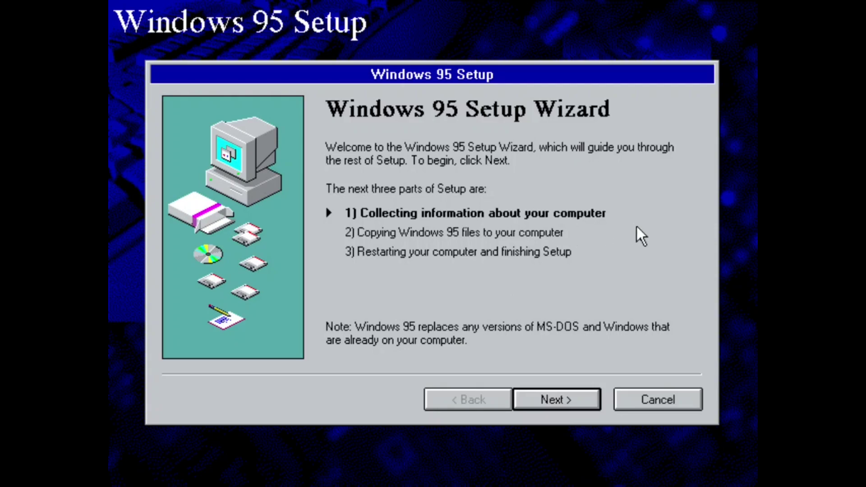
Keep C:\WINDOWS as the install folder, choose Custom setup, and enter the user's name.
click(567, 399)
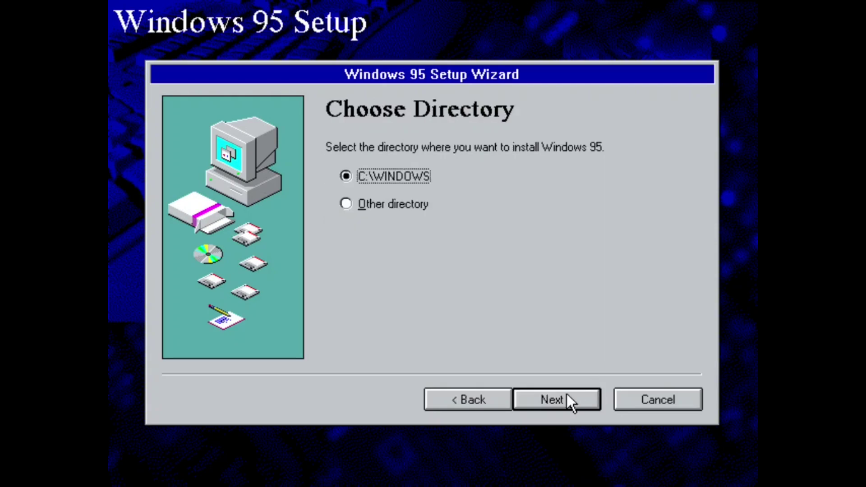
click(567, 395)
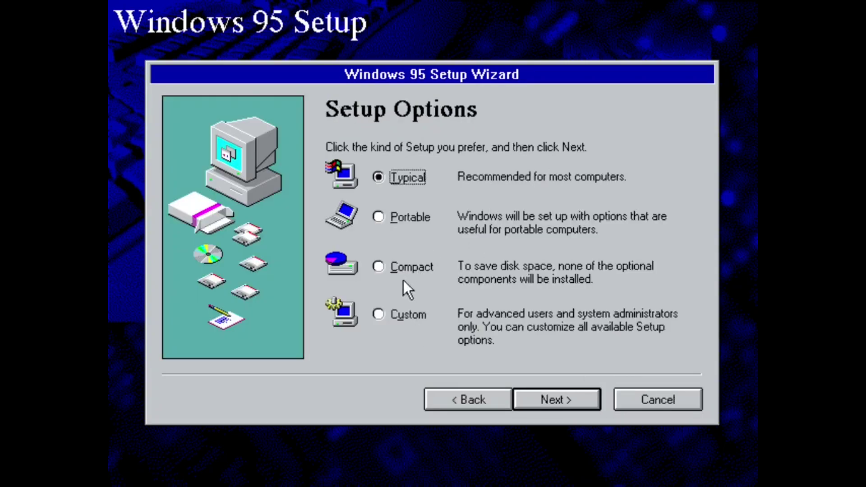
click(380, 318)
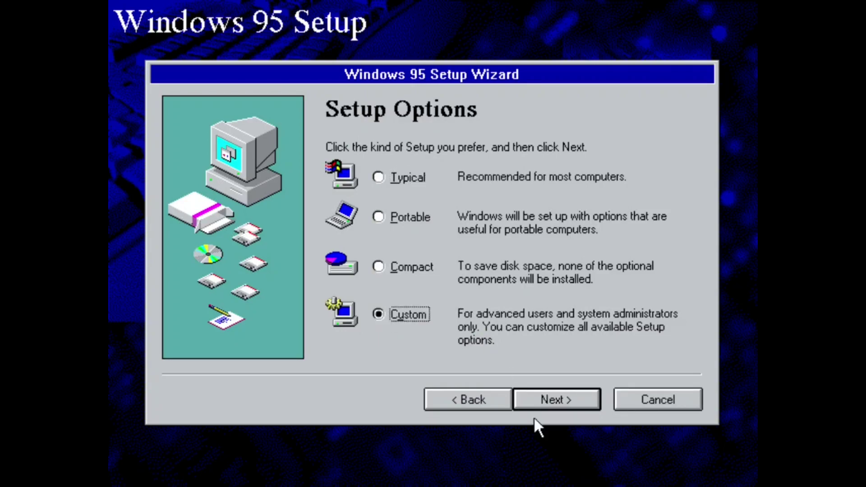
click(546, 406)
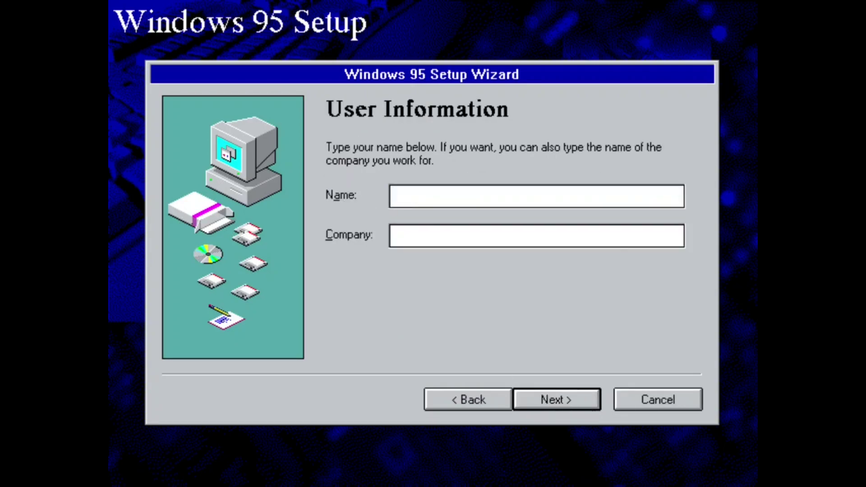
text(orbit)
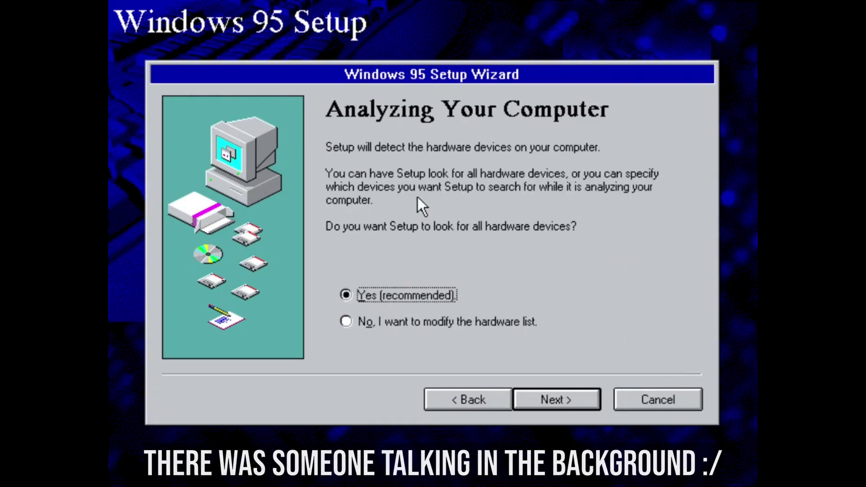
Let Setup detect all hardware, marking a network adapter and sound card as present.
click(570, 405)
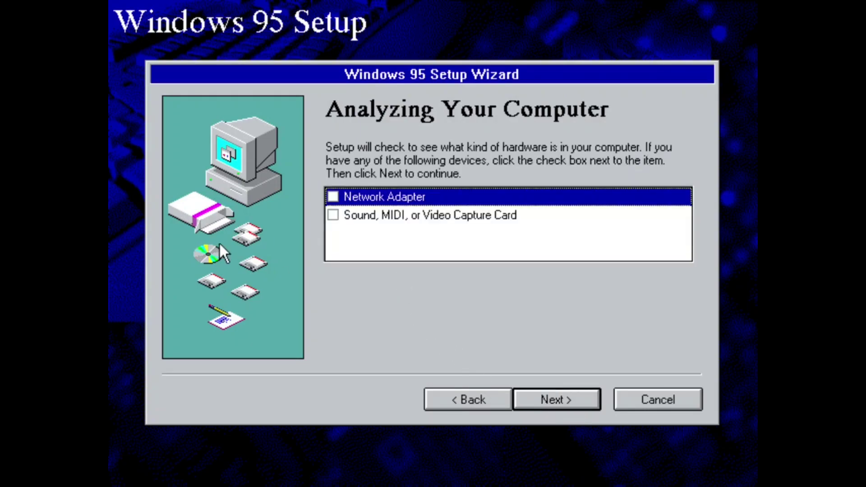
click(334, 198)
click(335, 214)
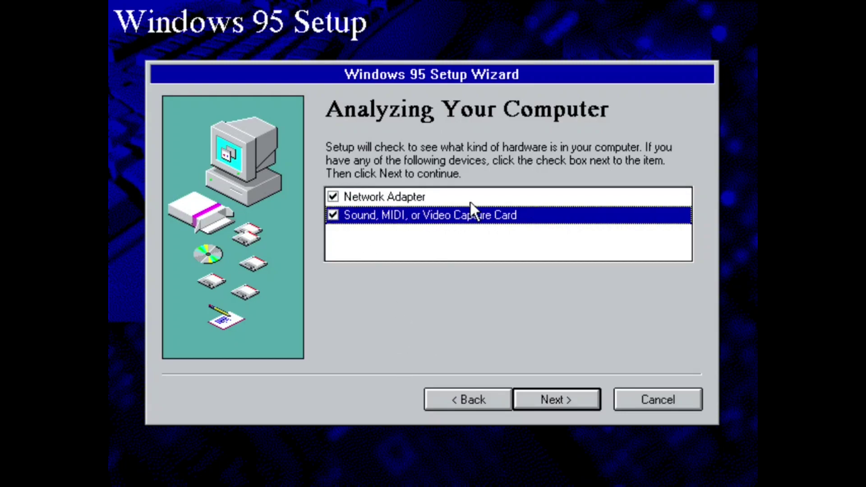
click(562, 406)
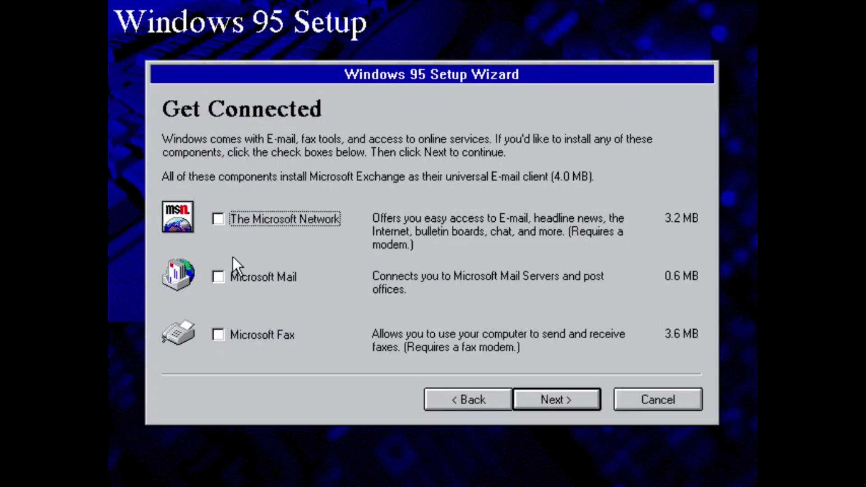
Skip the online services and fully include Accessories, Communications and Disk Tools.
click(585, 398)
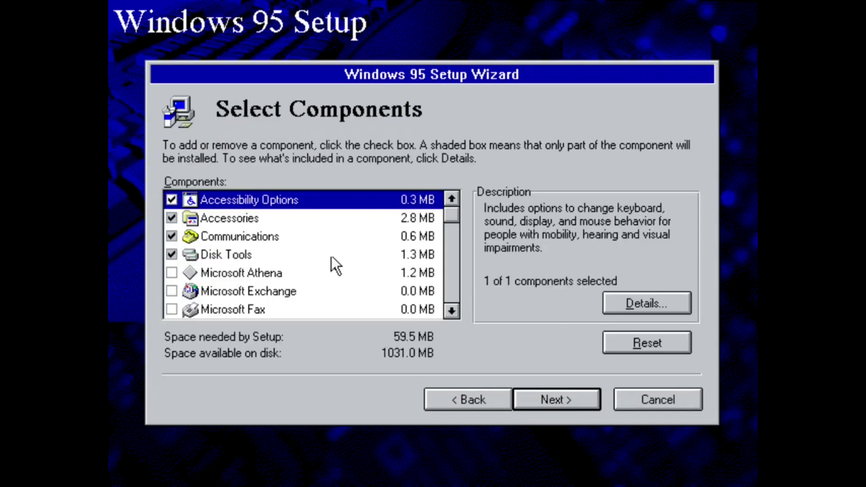
key(Down)
key(space)
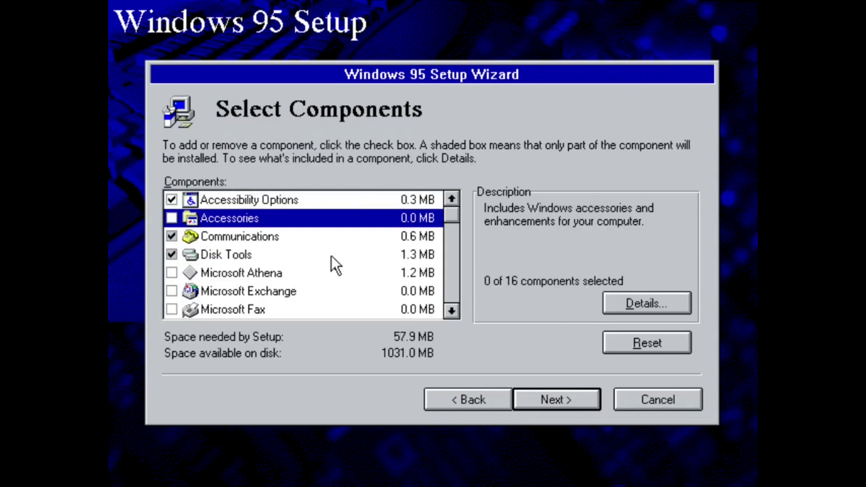
key(space)
key(Down)
key(Down)
key(Up)
key(space)
Add Microsoft Athena, accepting Microsoft Exchange as well, and confirm the component choices.
key(Down)
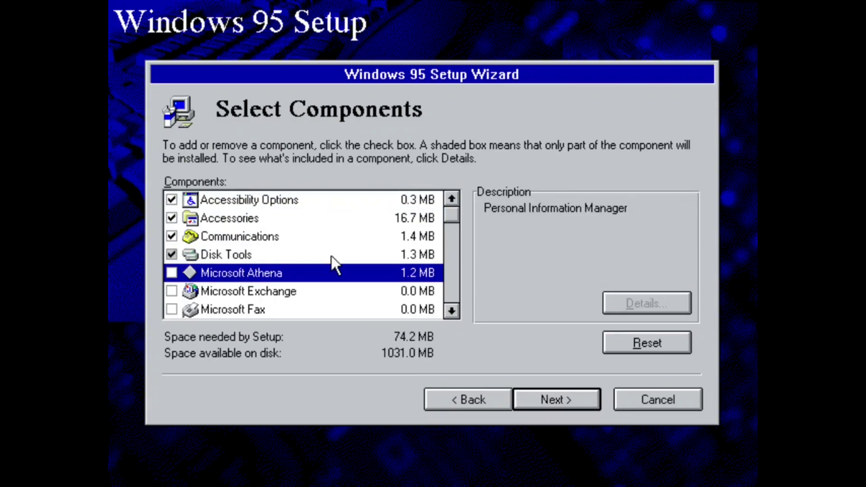
key(Up)
key(space)
key(Down)
key(Down)
key(Down)
key(Down)
key(Down)
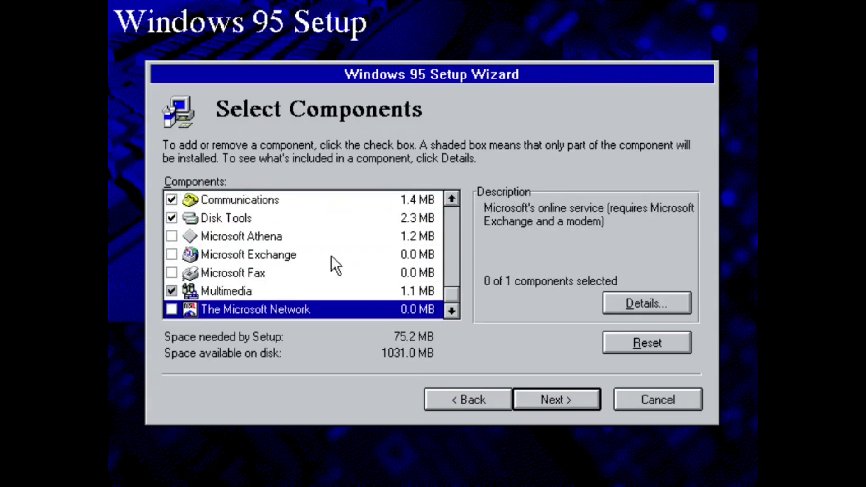
key(Up)
key(Up)
key(Up)
key(Up)
key(space)
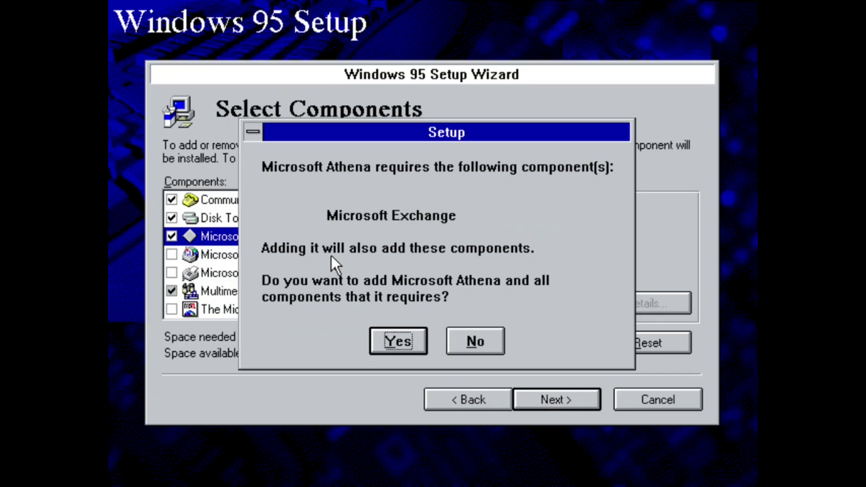
key(Return)
key(Down)
key(Up)
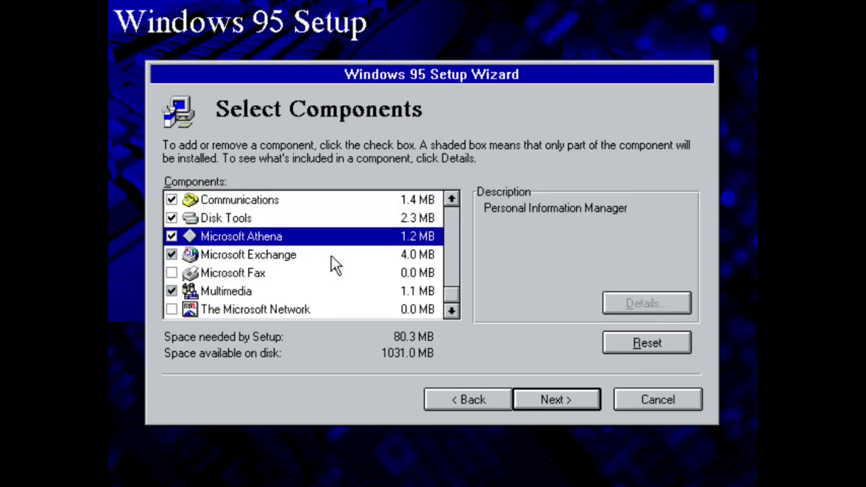
key(Return)
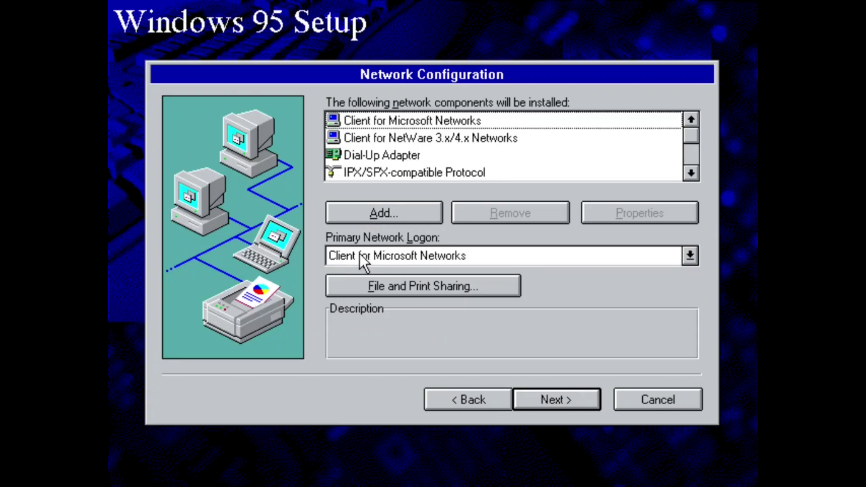
Add the AMD PCNET Family Ethernet Adapter (PCI&ISA) as a network adapter.
click(404, 209)
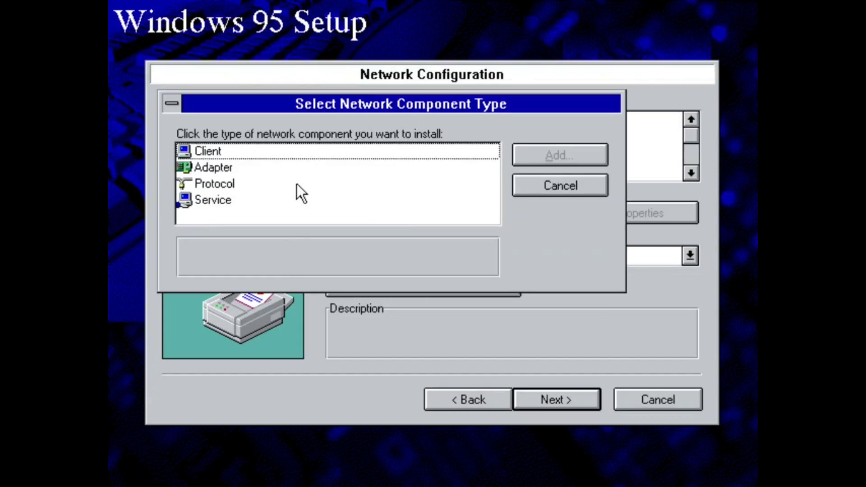
click(209, 167)
click(560, 153)
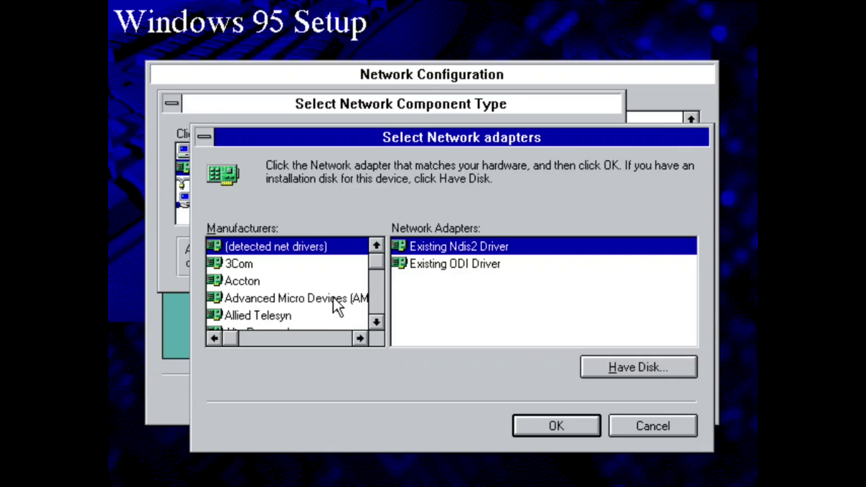
click(335, 301)
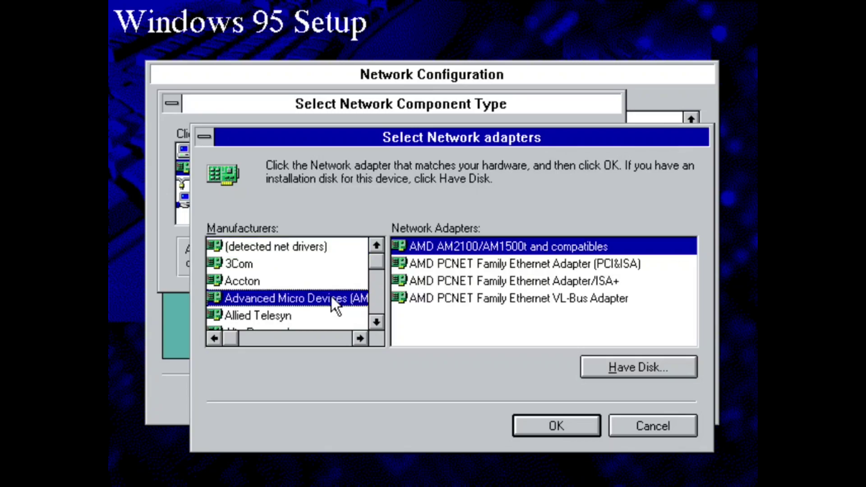
click(468, 266)
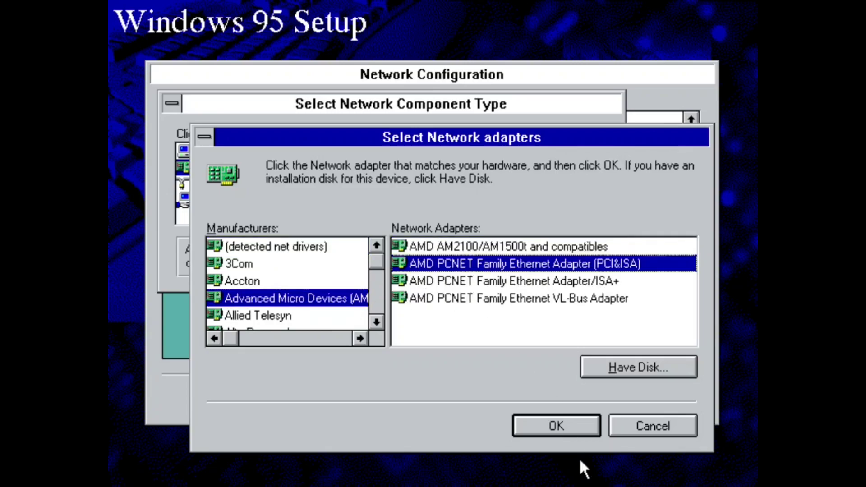
click(538, 417)
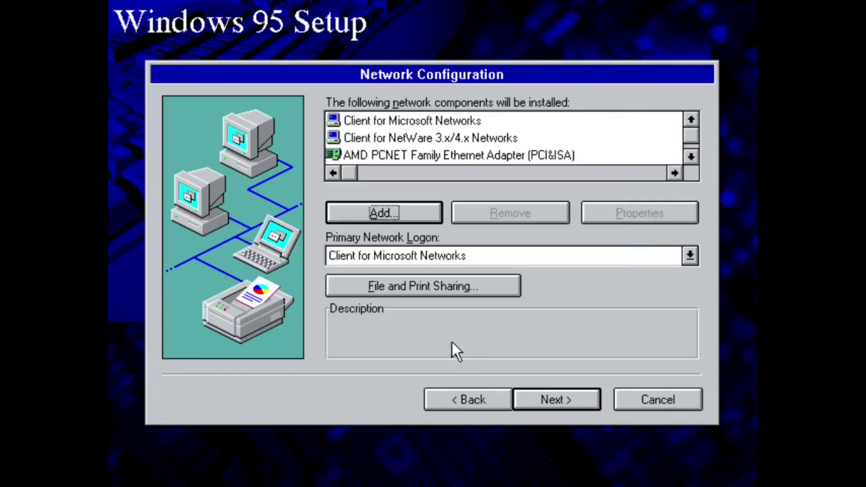
Add Microsoft's IPX/SPX network protocol.
click(418, 221)
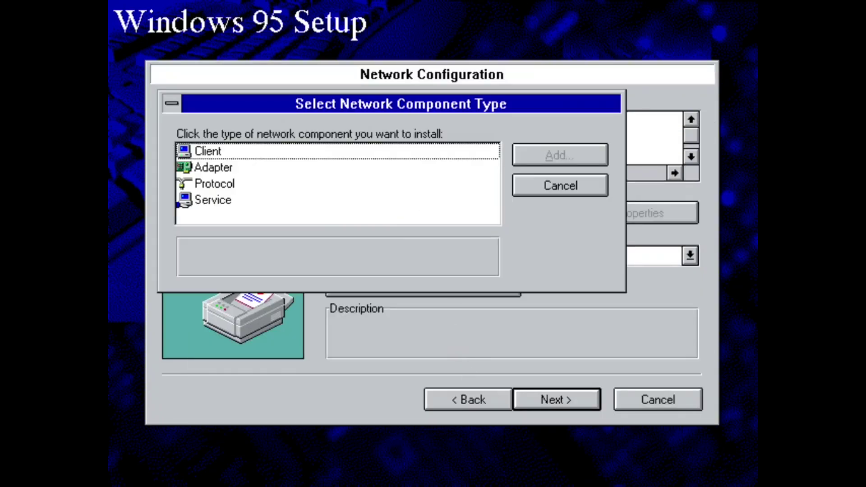
double_click(225, 185)
click(270, 298)
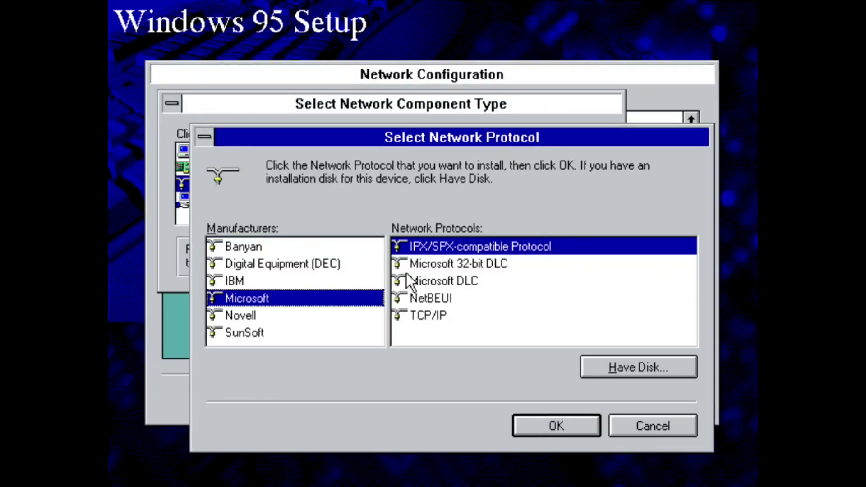
click(455, 324)
key(Return)
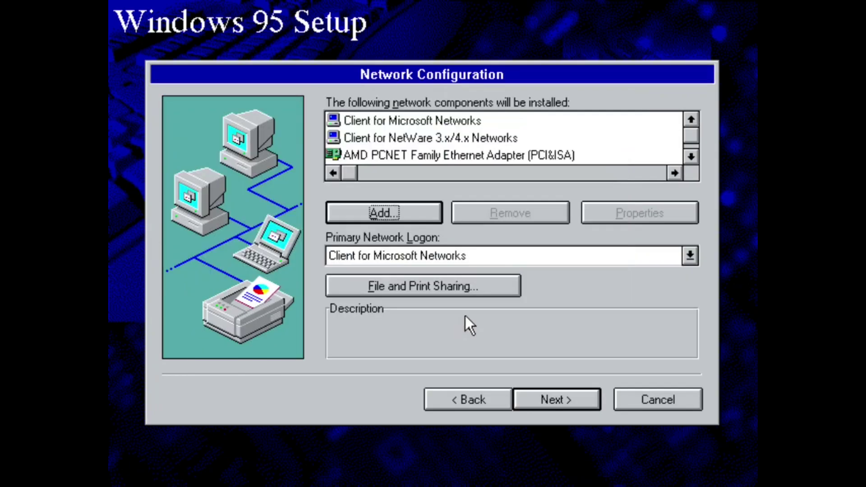
click(689, 155)
click(690, 155)
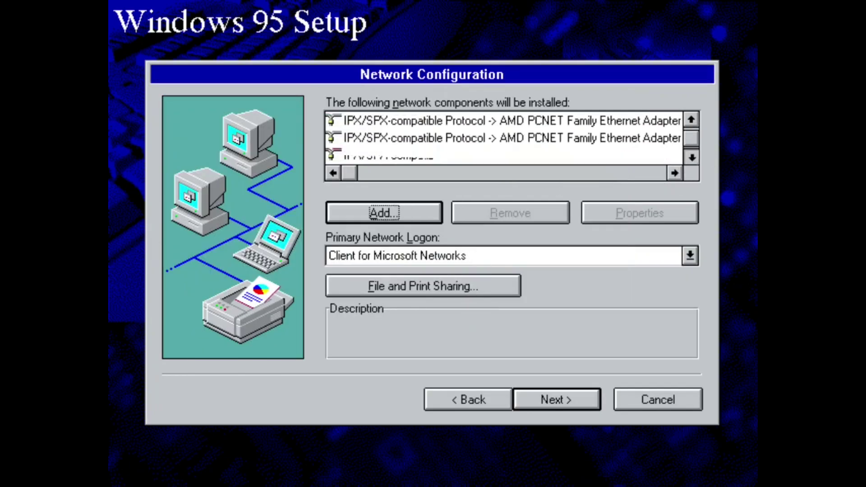
click(690, 155)
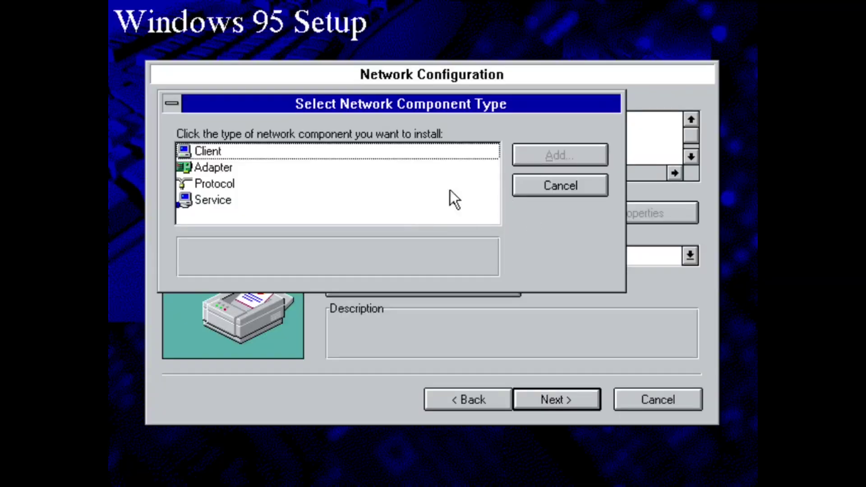
Add Microsoft's TCP/IP network protocol.
double_click(332, 185)
click(271, 298)
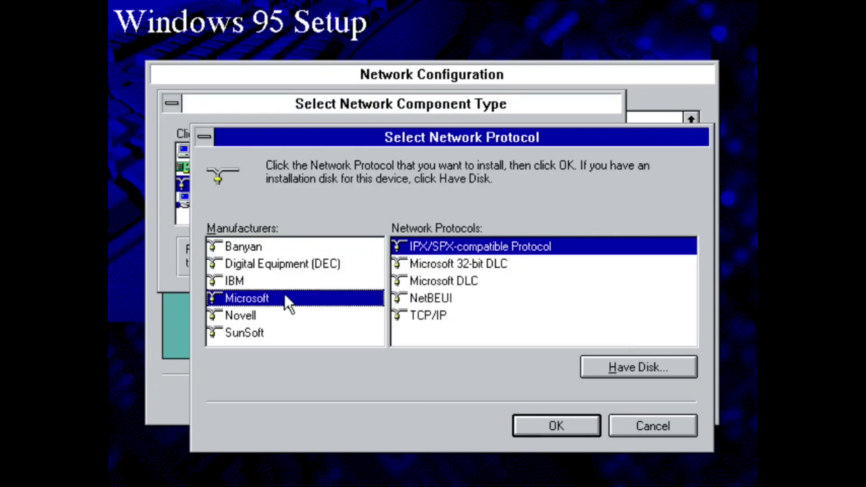
double_click(410, 317)
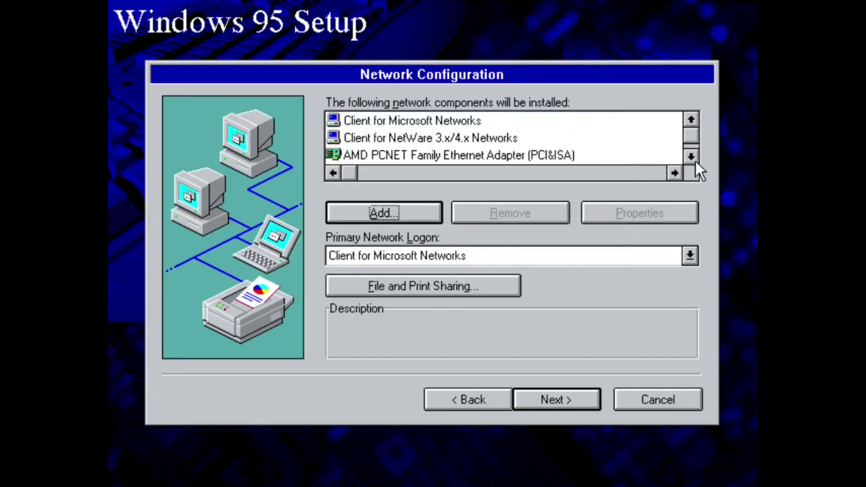
click(691, 156)
click(691, 157)
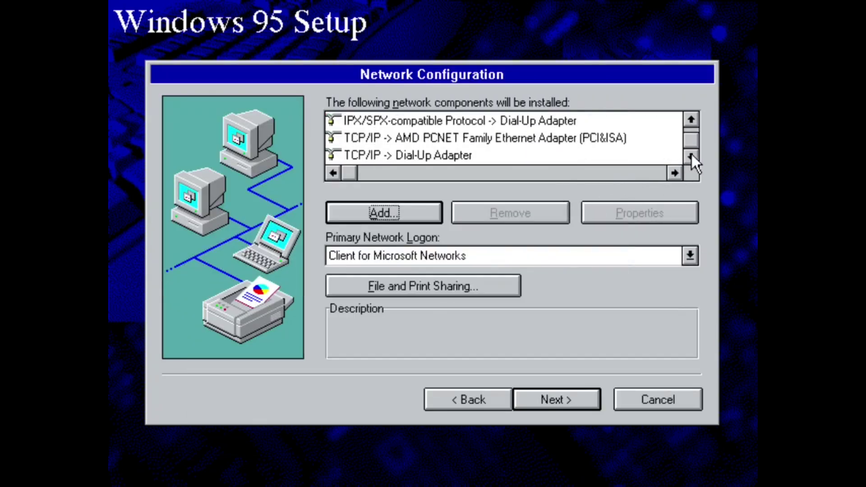
Give the AMD adapter's TCP/IP a fixed IP address 10.0.2.15 with subnet mask 255.255.255.0.
click(439, 138)
click(618, 213)
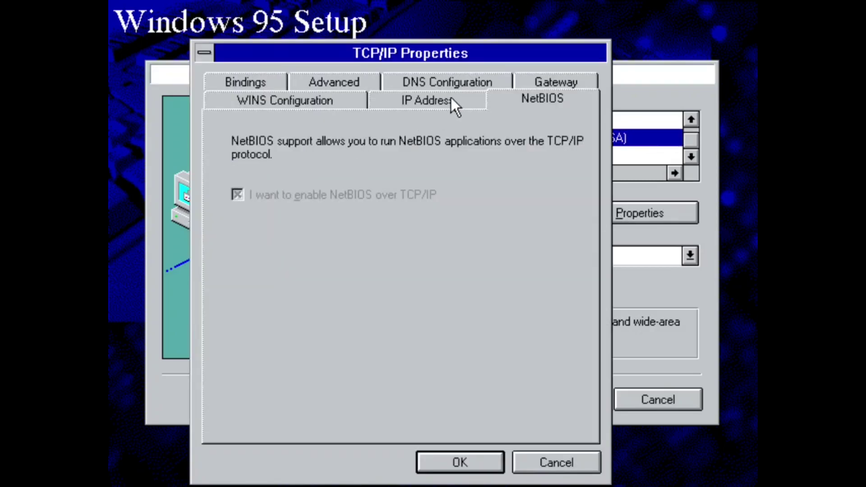
drag(432, 57, 425, 36)
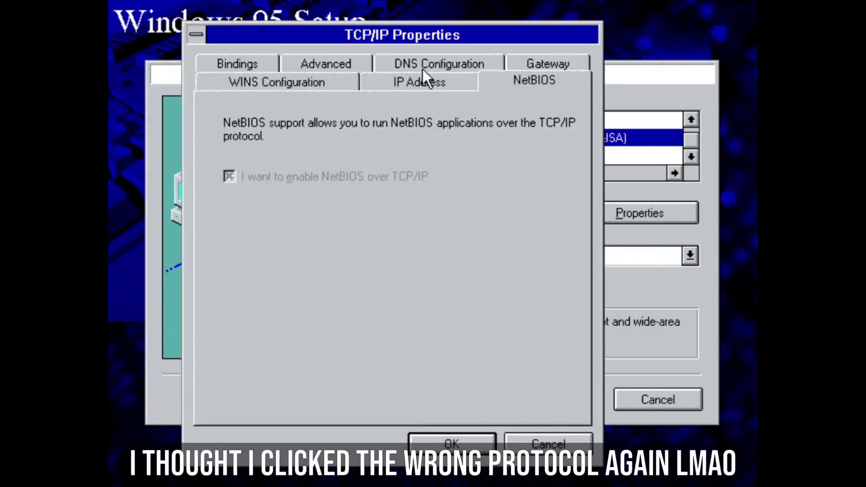
click(403, 91)
click(328, 229)
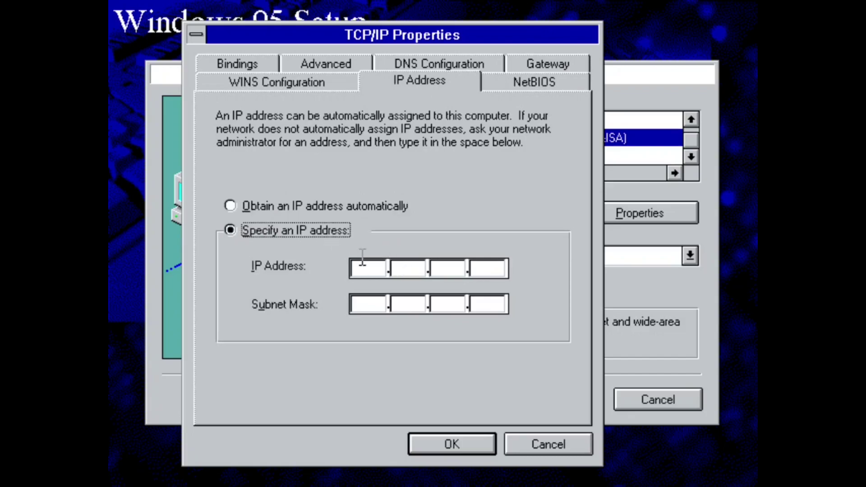
click(362, 267)
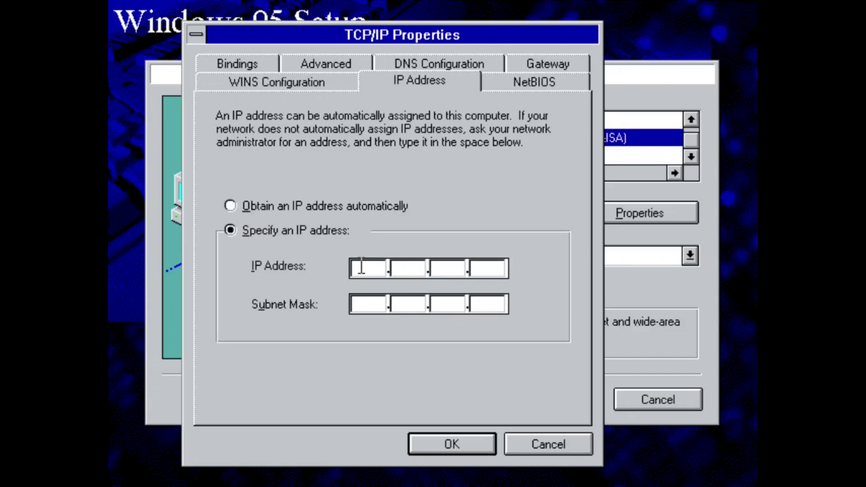
text(10.0.2.15)
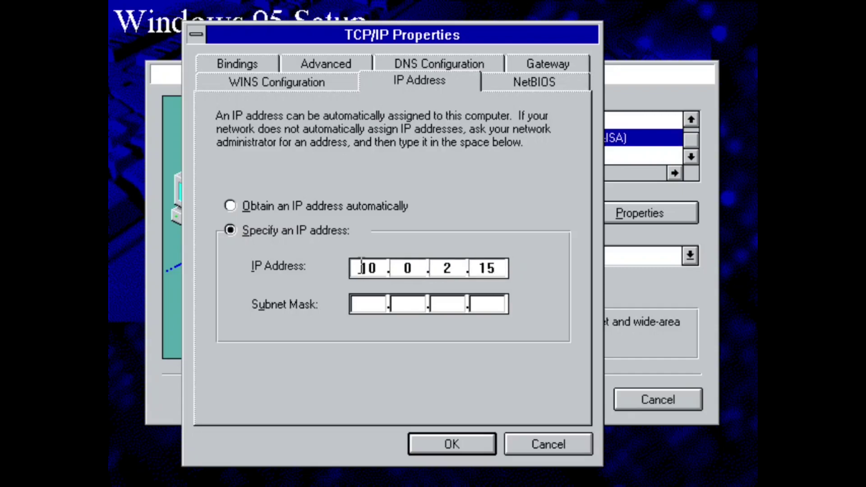
key(Tab)
text(255.)
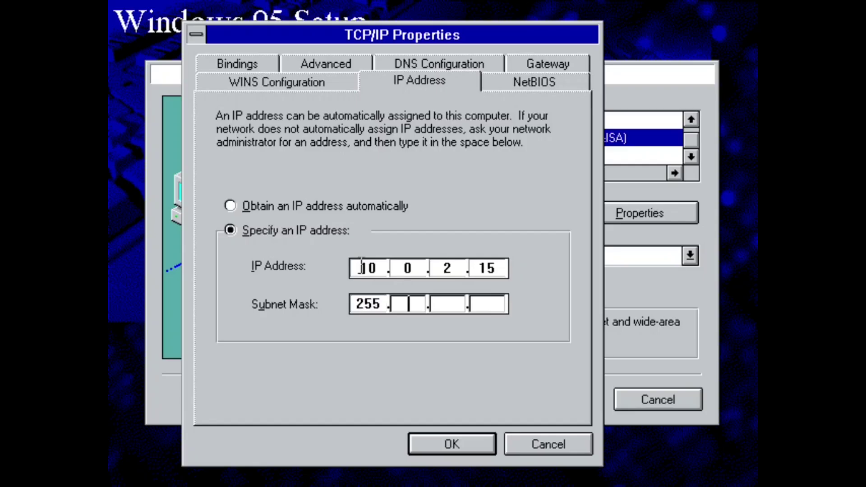
text(255.255.)
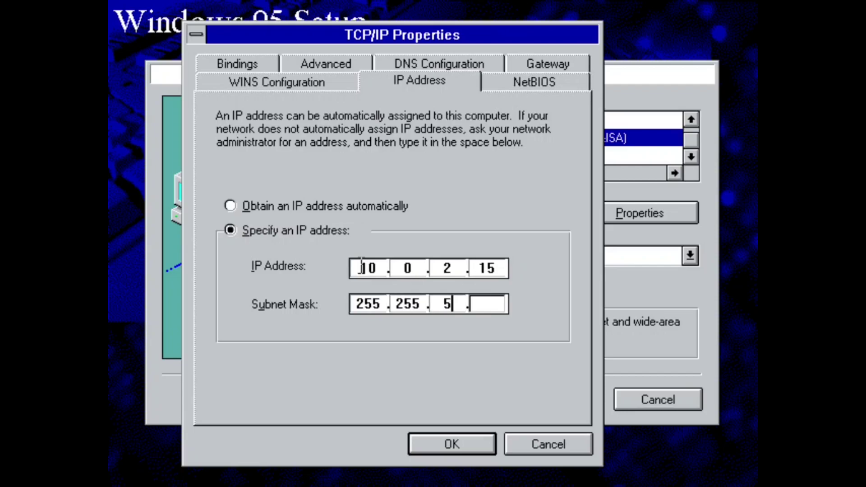
text(0)
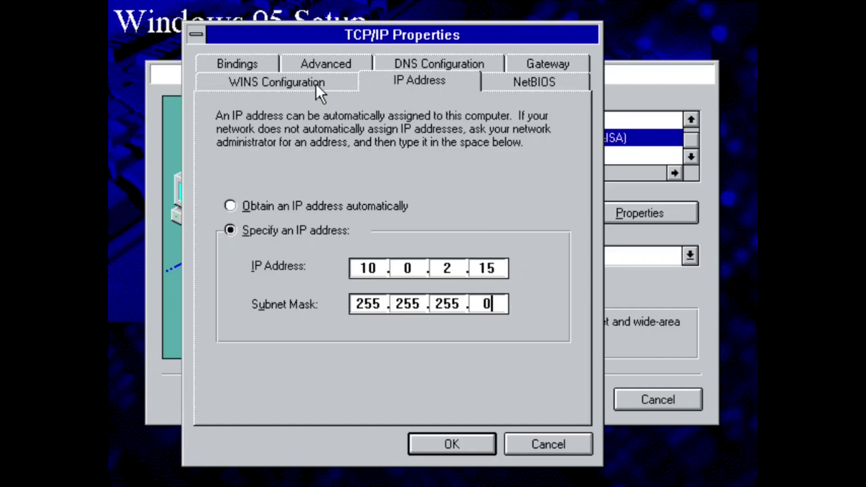
Add 10.0.2.2 as the installed gateway.
click(527, 66)
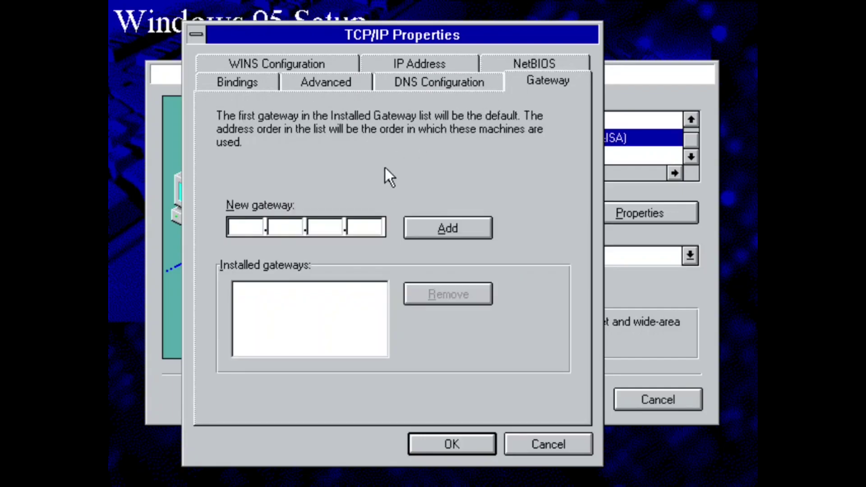
text(10.0.2.2)
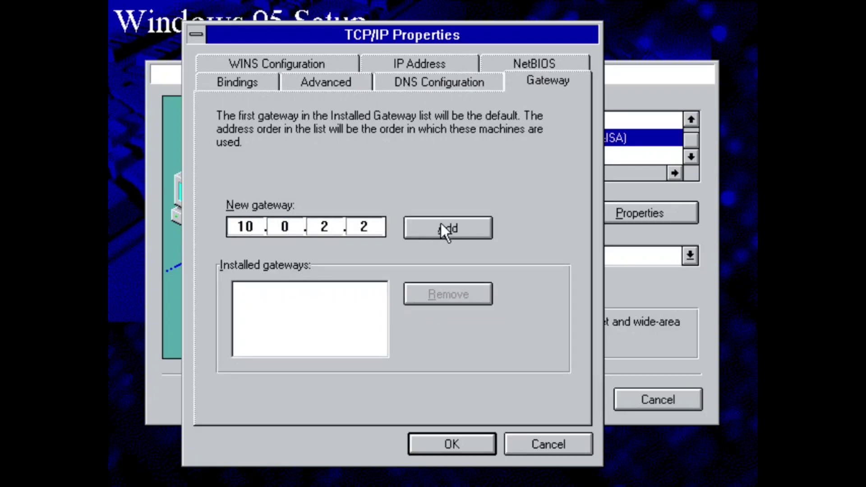
click(440, 225)
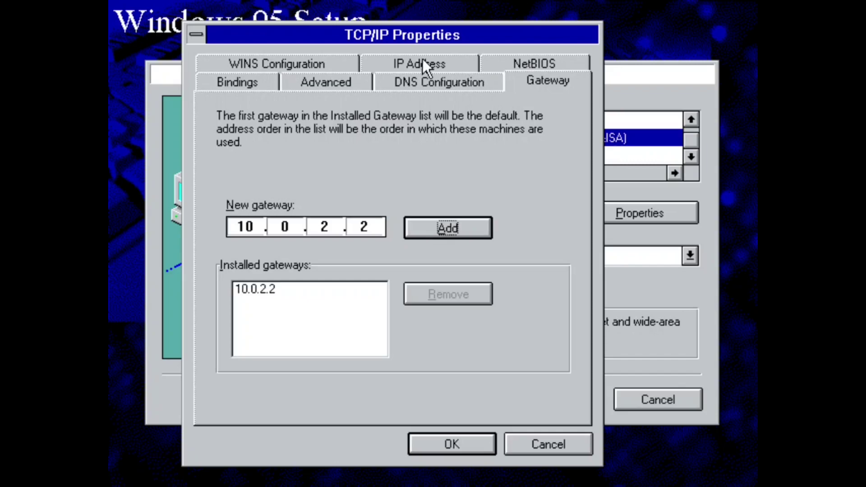
Enable DNS with host name nashville and add DNS server 10.0.2.3.
click(395, 85)
click(286, 143)
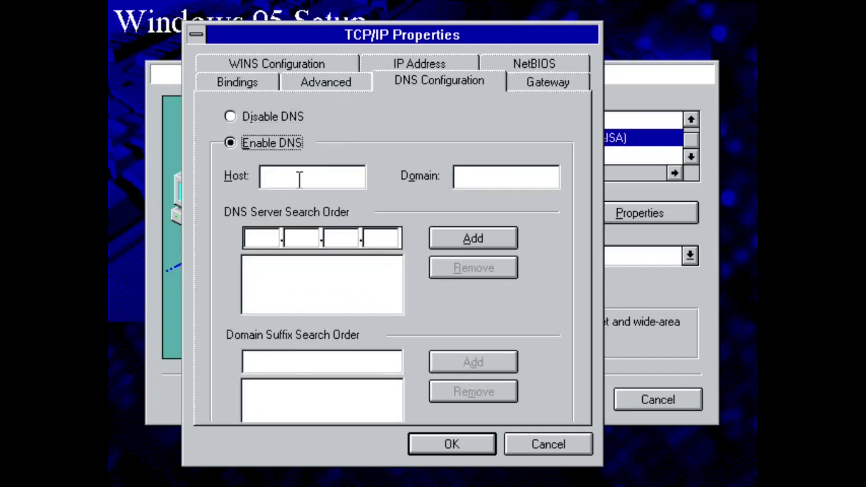
click(297, 177)
text(nashville)
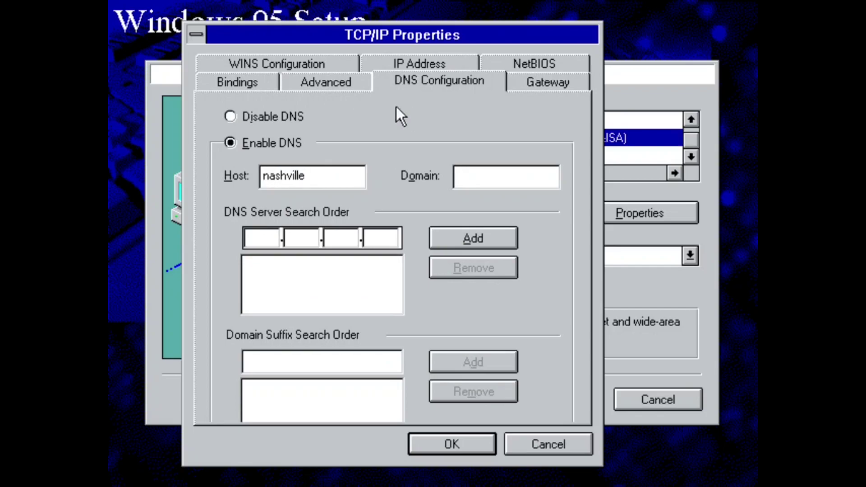
click(255, 238)
text(10.0)
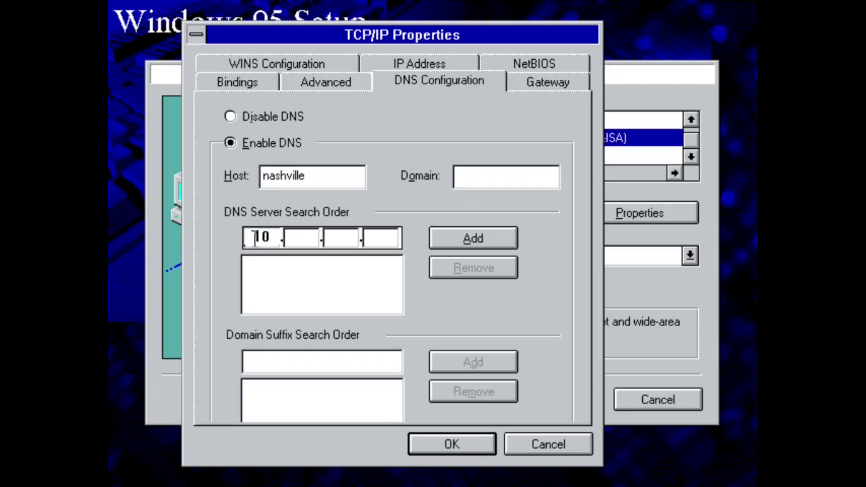
text(.2.3)
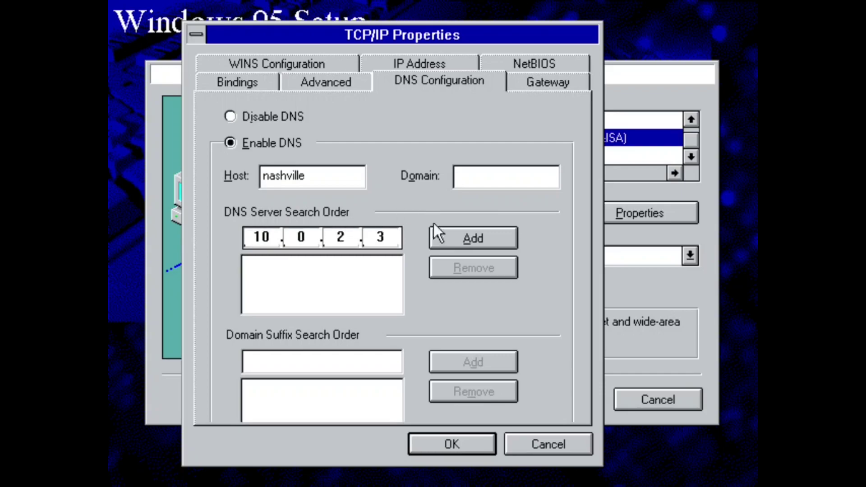
click(469, 244)
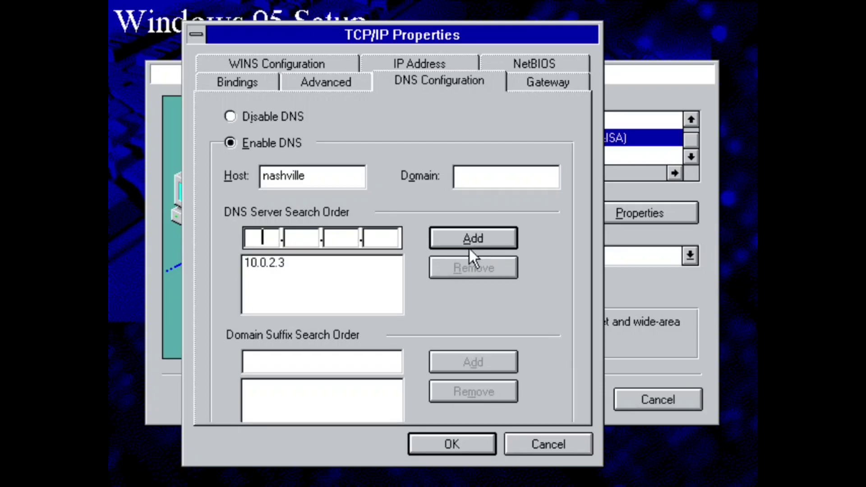
Save the TCP/IP settings and continue past network configuration and computer identification.
click(445, 443)
click(571, 399)
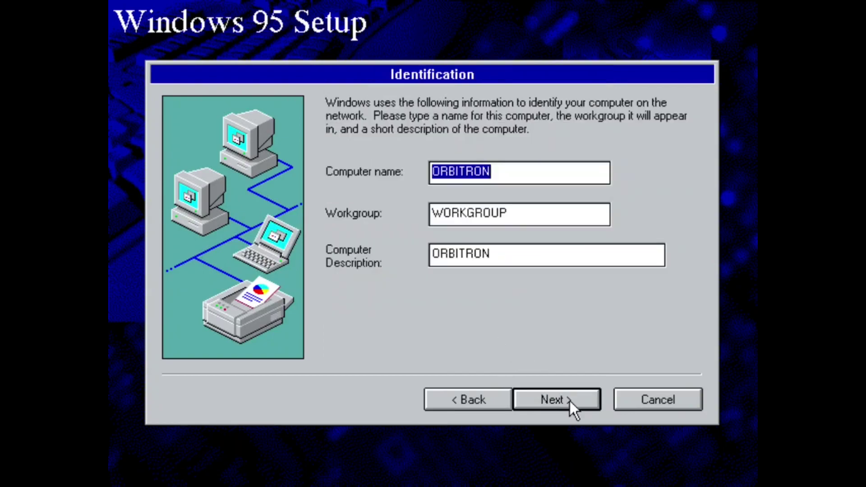
click(570, 399)
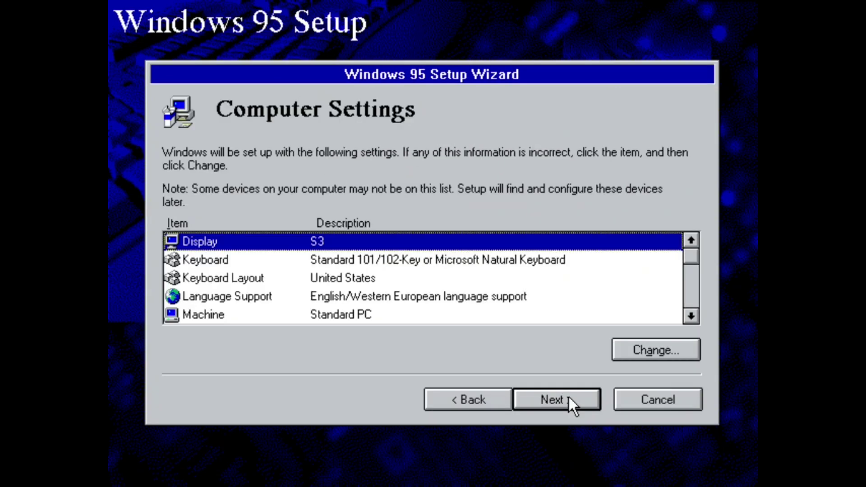
Set Regional Settings to English (Canadian) and continue to the startup disk page.
click(691, 316)
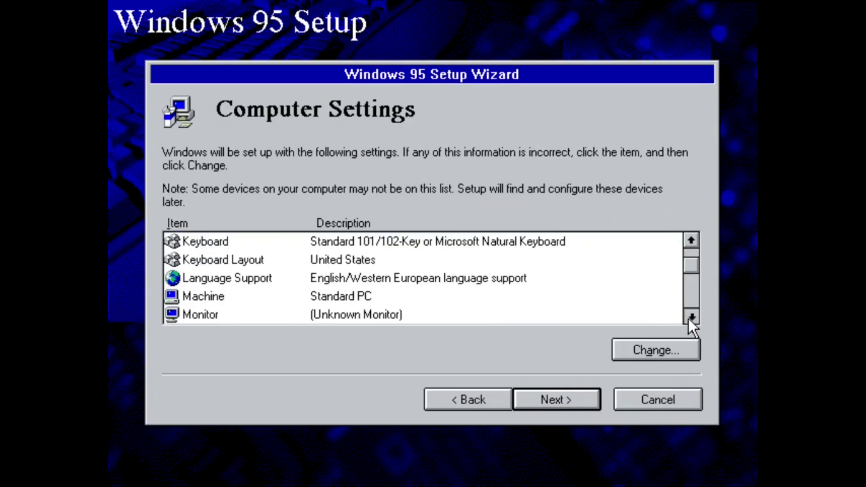
double_click(400, 297)
double_click(302, 229)
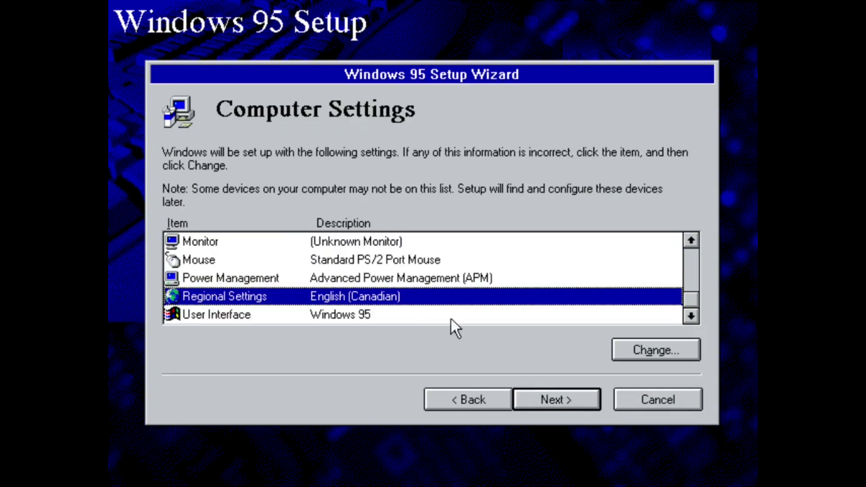
click(529, 400)
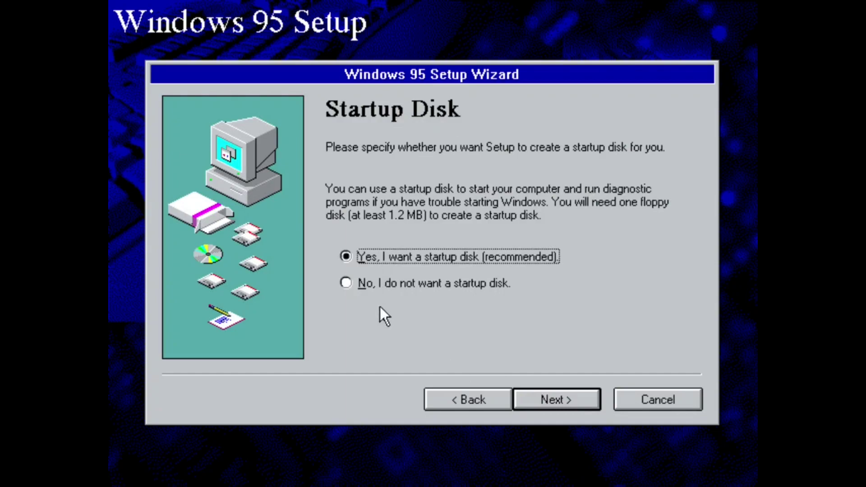
Decline creating a startup disk and start copying the Windows files.
click(422, 288)
click(569, 405)
click(561, 403)
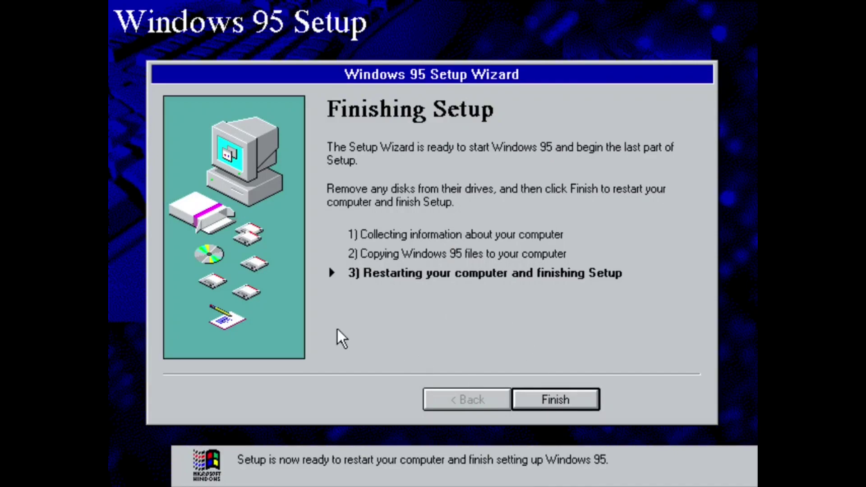
Finish Setup and restart the computer to reach the Enter Windows Password prompt.
click(567, 404)
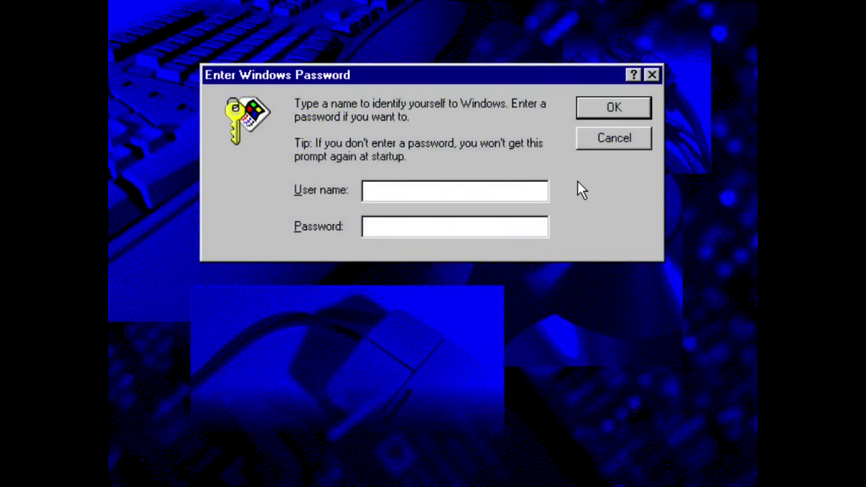
Log in with the user name and a blank password, confirming the empty password.
text(orbitronn)
key(BackSpace)
key(Return)
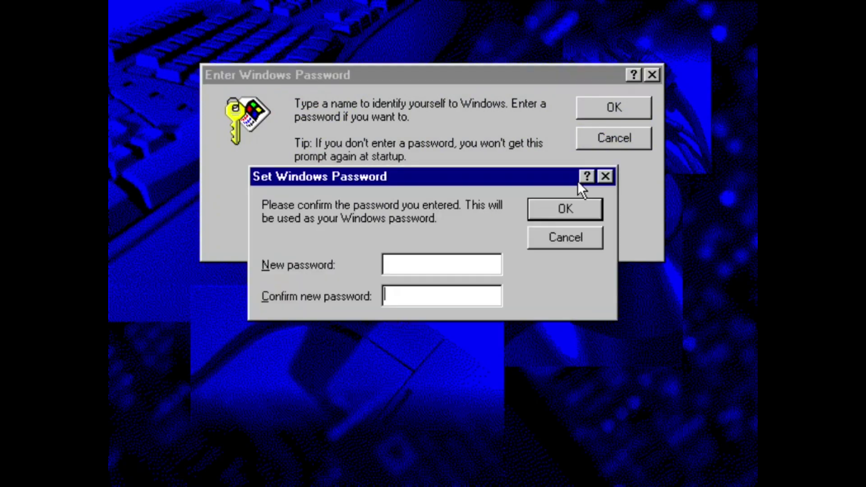
key(Return)
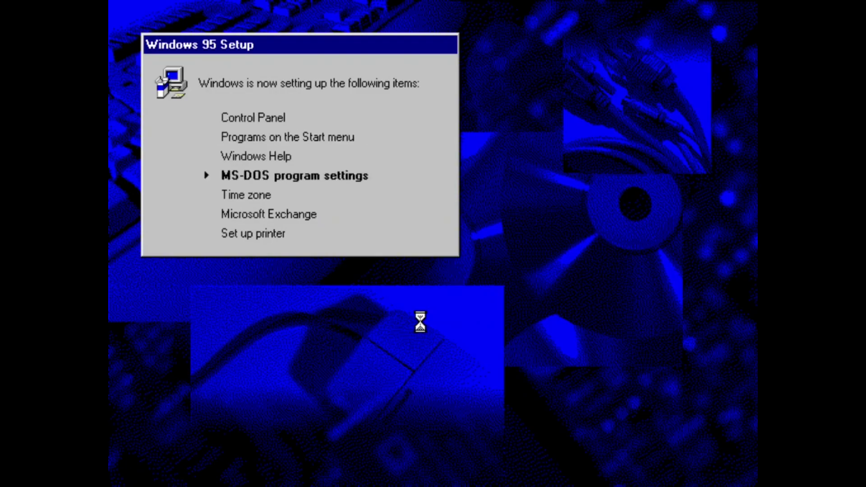
Accept the time zone, cancel the Exchange and printer setup, and confirm the restart.
click(510, 437)
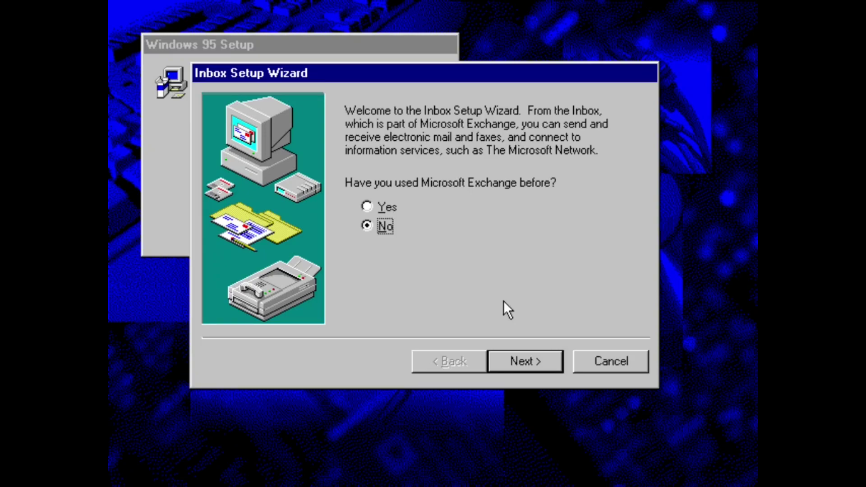
click(595, 361)
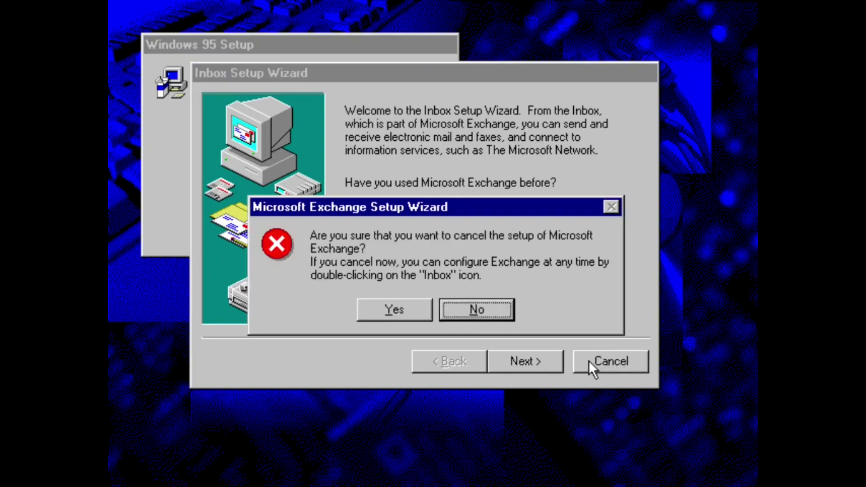
click(368, 312)
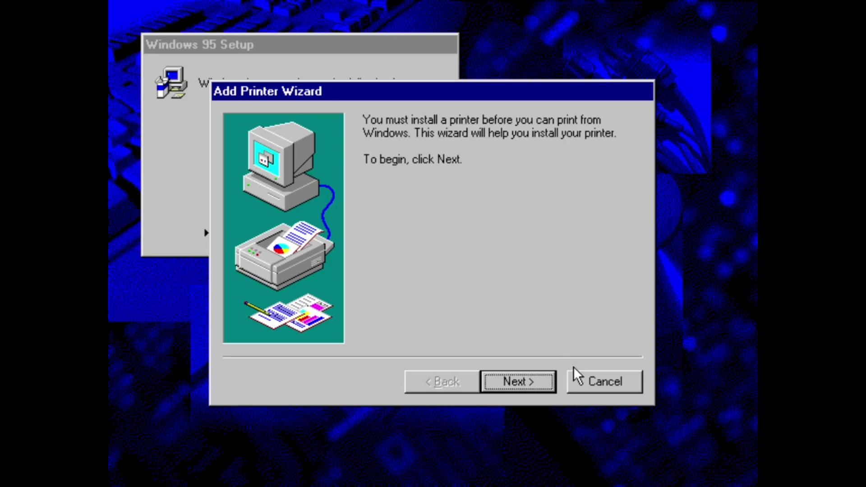
click(574, 376)
click(443, 322)
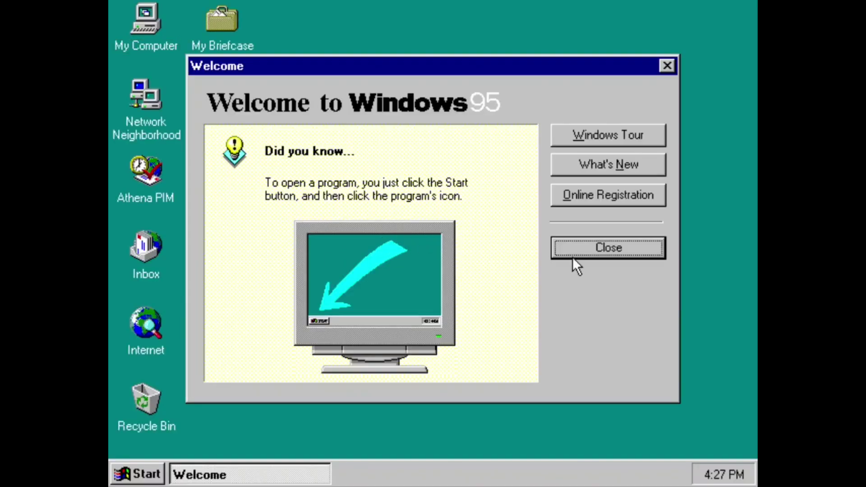
Close the Welcome to Windows 95 window.
click(574, 257)
In Display Properties, choose True Color (32 bit) and a 1024 by 768 desktop area, then apply.
right_click(289, 240)
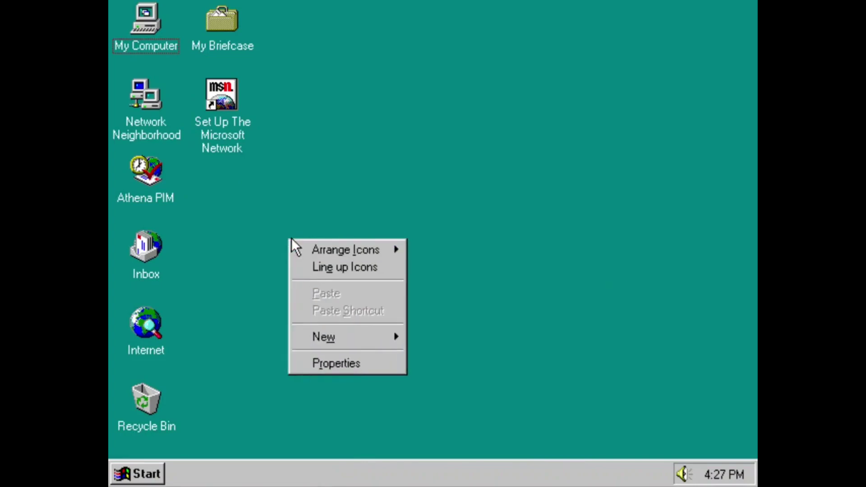
click(330, 368)
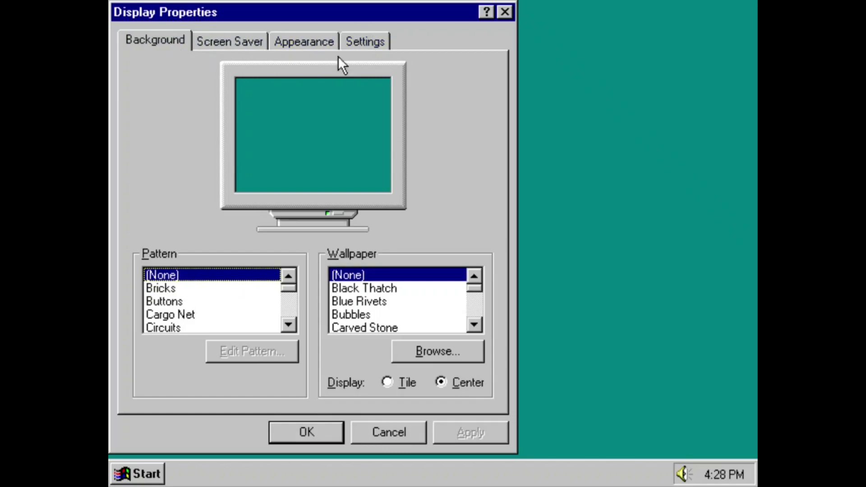
click(356, 41)
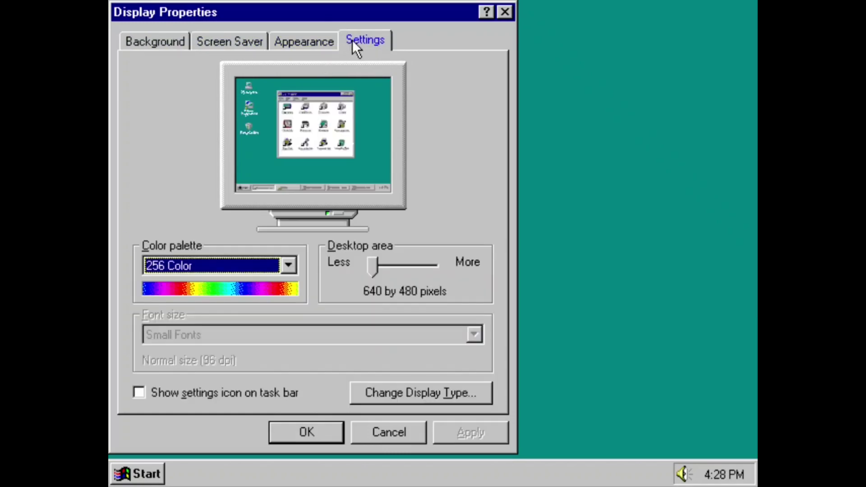
click(289, 266)
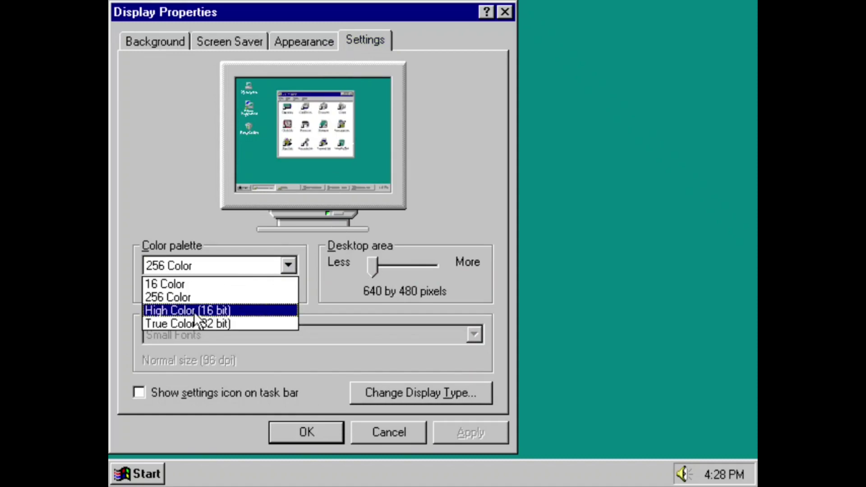
click(191, 325)
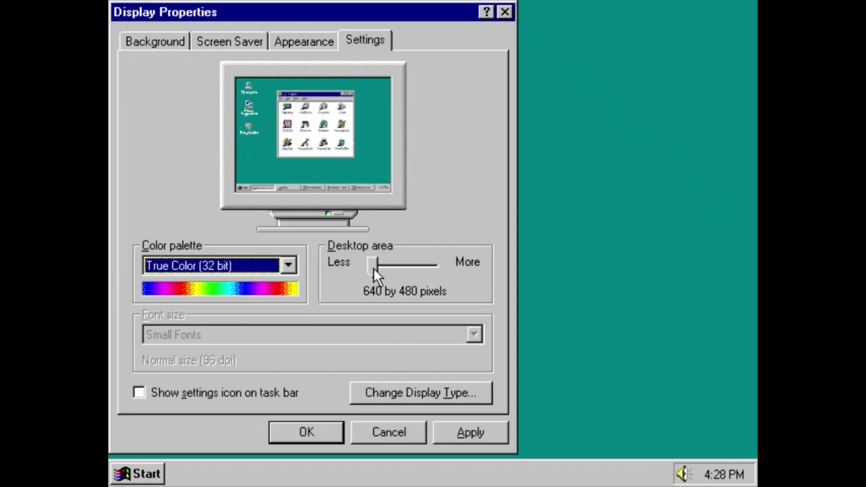
drag(374, 269, 412, 265)
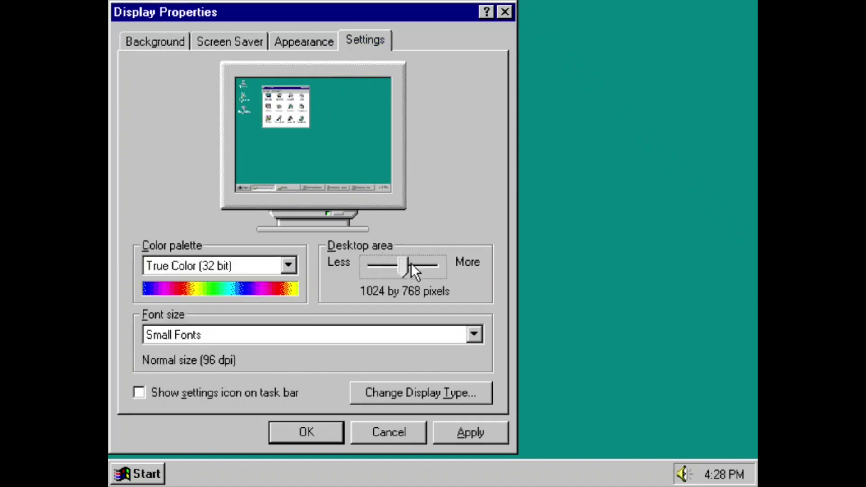
click(471, 432)
click(507, 298)
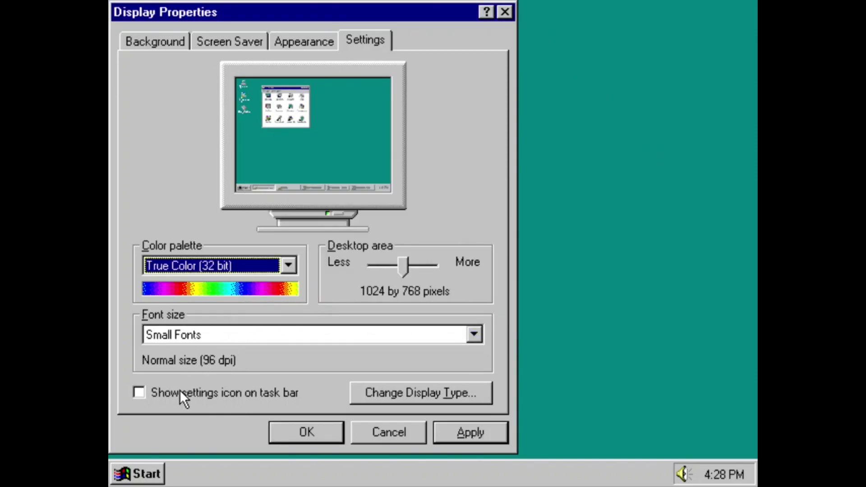
Show the settings icon on the taskbar, apply without restarting, and keep the 1024 by 768 desktop.
click(183, 393)
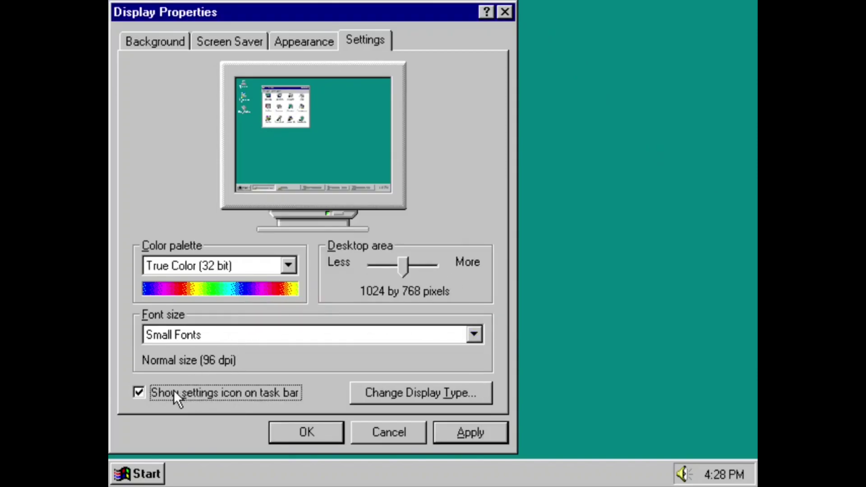
click(491, 433)
click(417, 296)
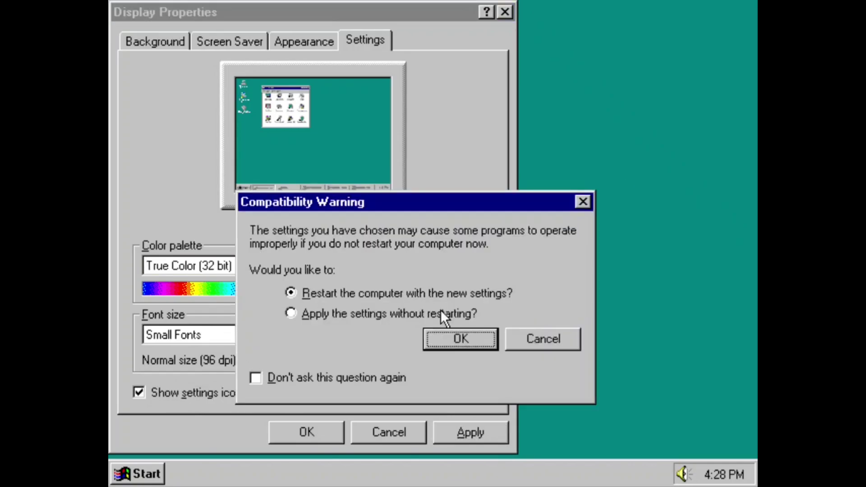
click(441, 315)
click(448, 339)
click(420, 296)
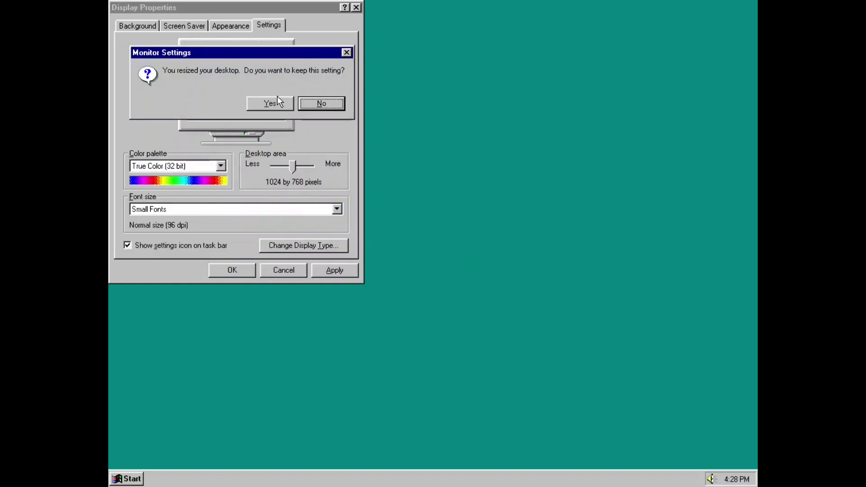
click(275, 102)
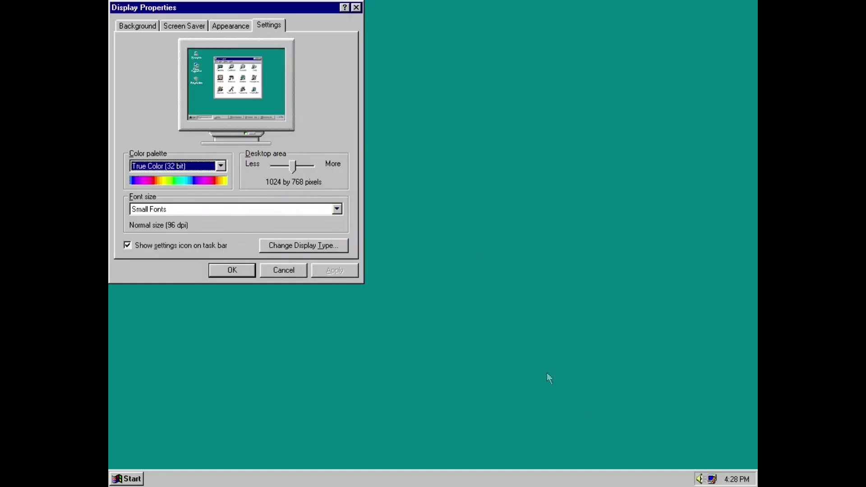
click(239, 270)
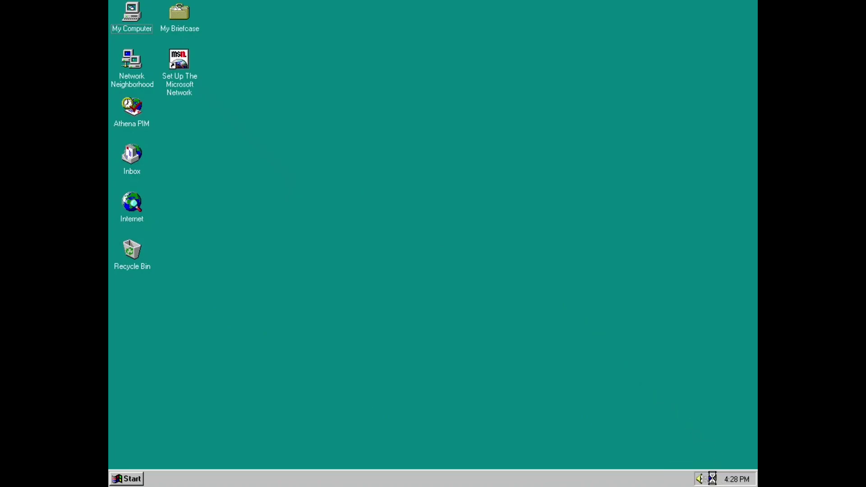
Switch the display to 1280x1024 High Color (16 bit) from the taskbar icon.
click(717, 481)
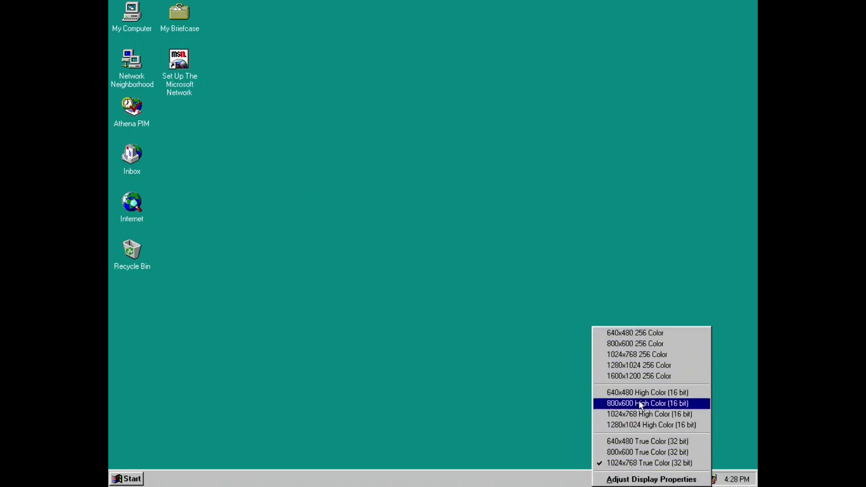
click(658, 423)
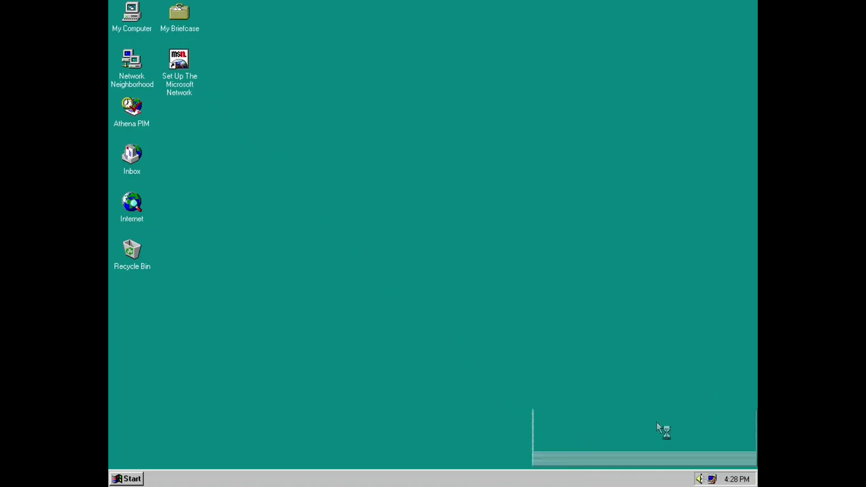
click(663, 424)
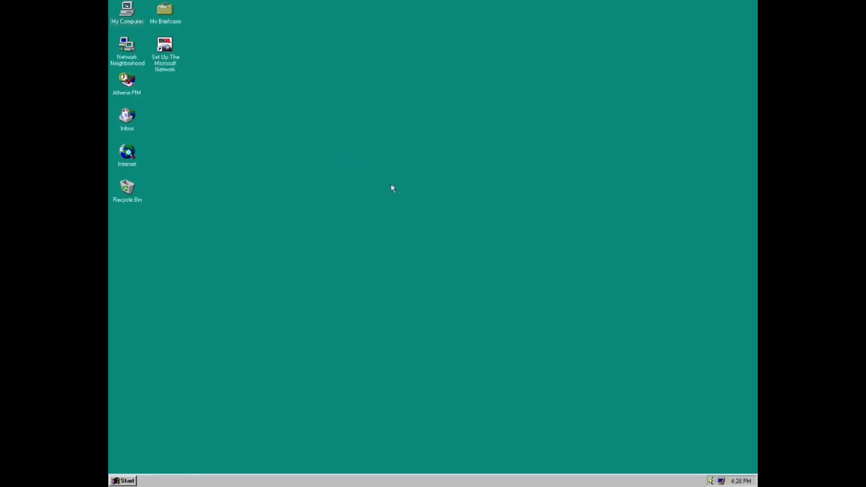
Switch the display back to 1024 by 768 True Color.
click(723, 482)
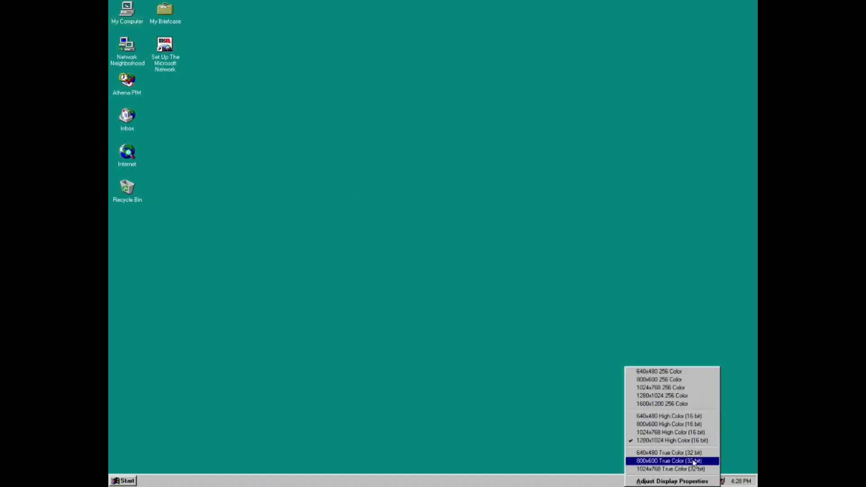
click(671, 469)
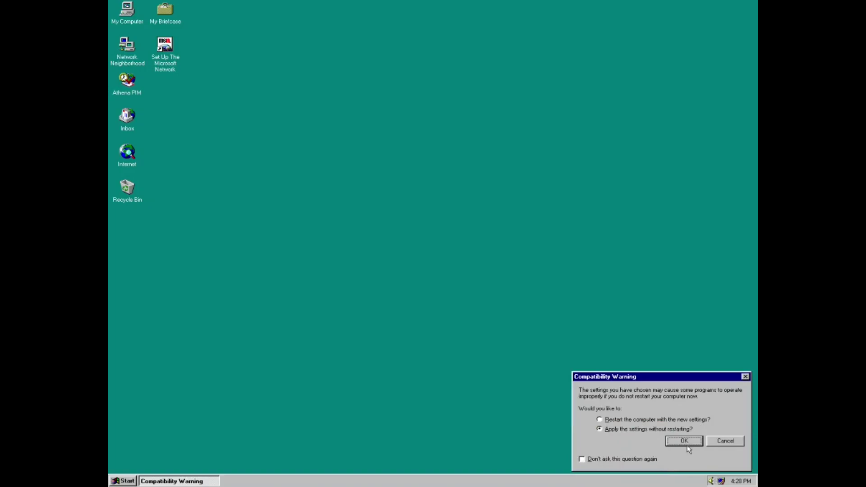
click(682, 443)
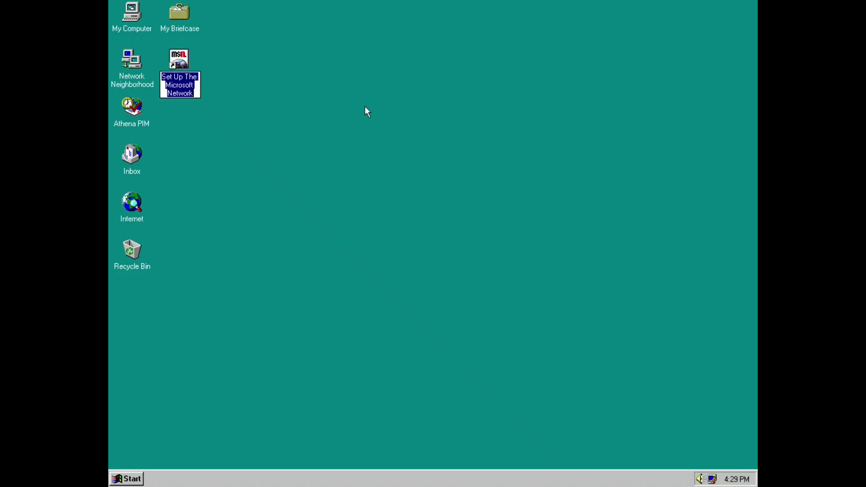
click(299, 98)
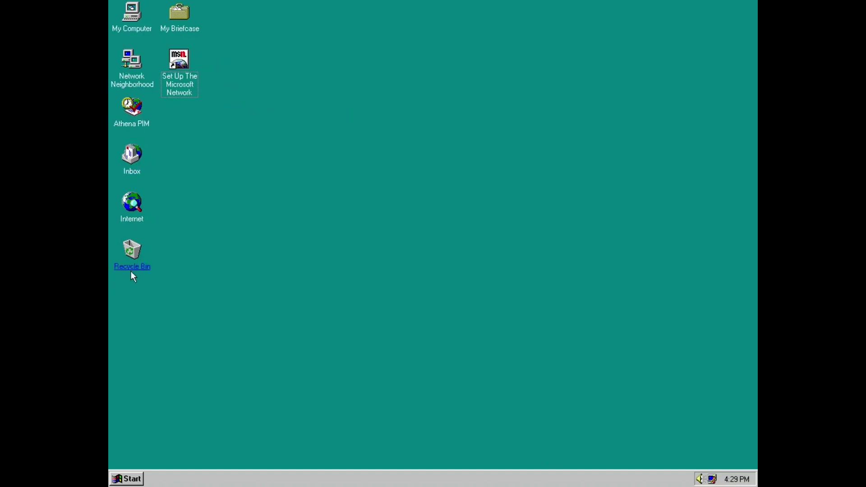
Launch Athena PIM, cancel the schedule, address book and personal folders prompts, and dismiss the warnings.
double_click(136, 122)
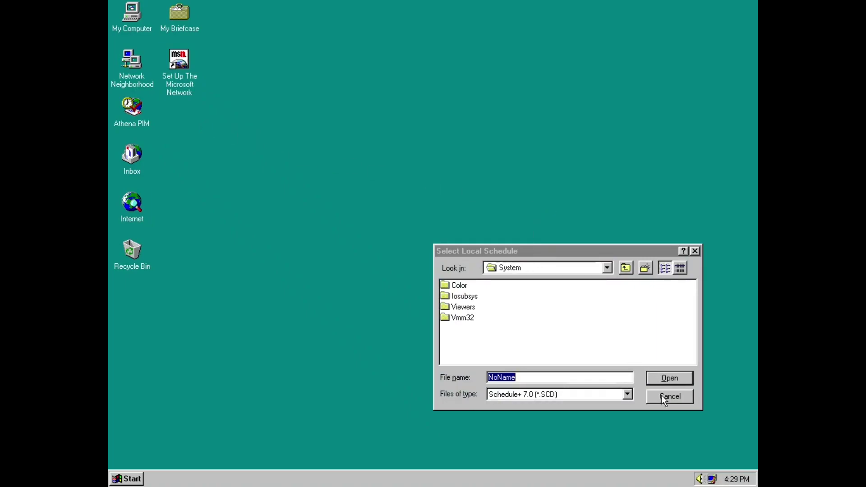
click(664, 399)
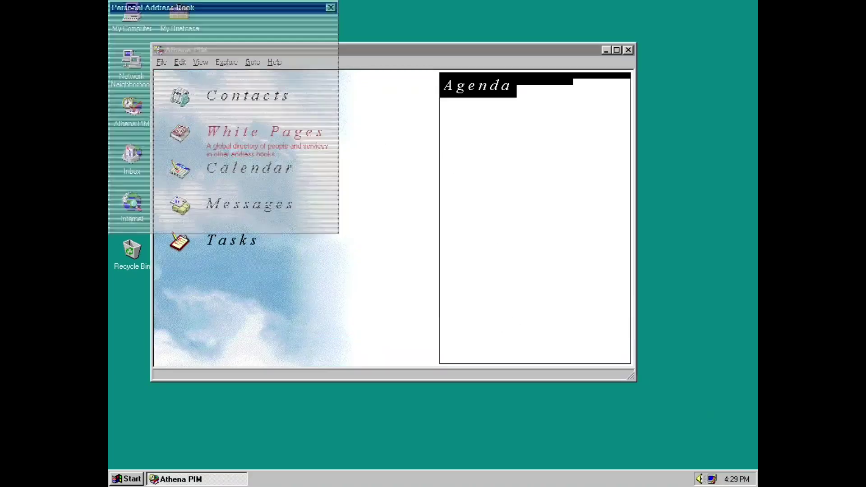
click(227, 226)
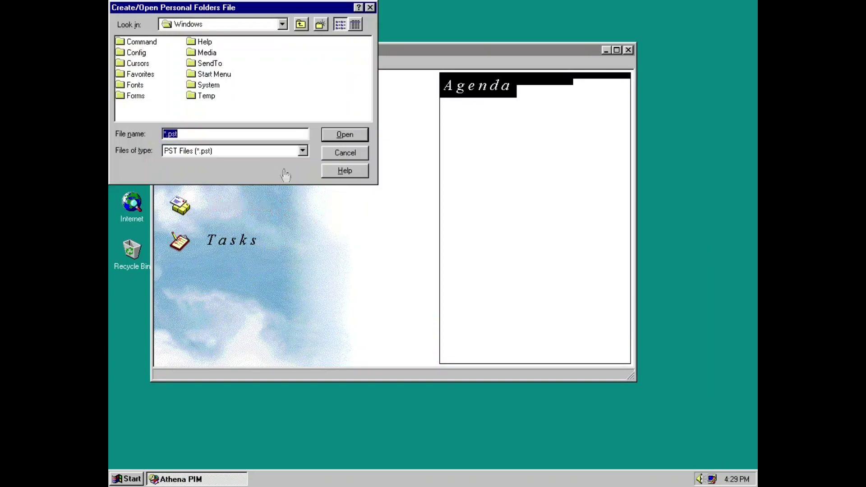
click(343, 152)
click(423, 262)
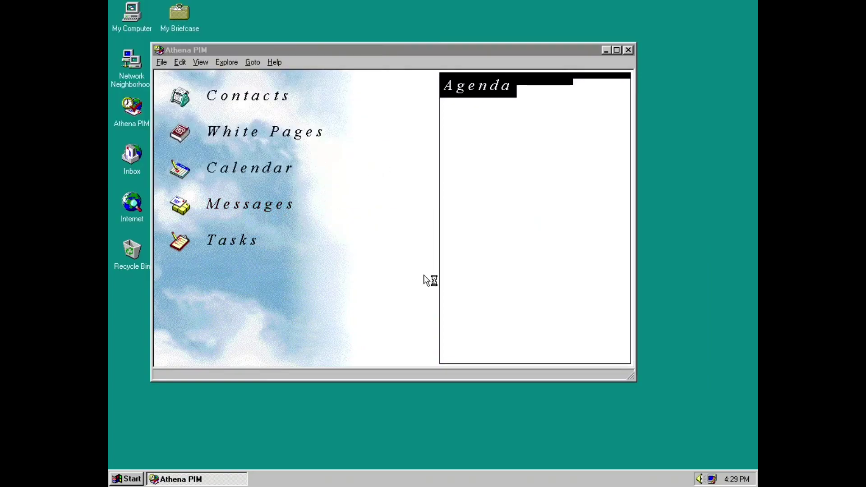
click(299, 288)
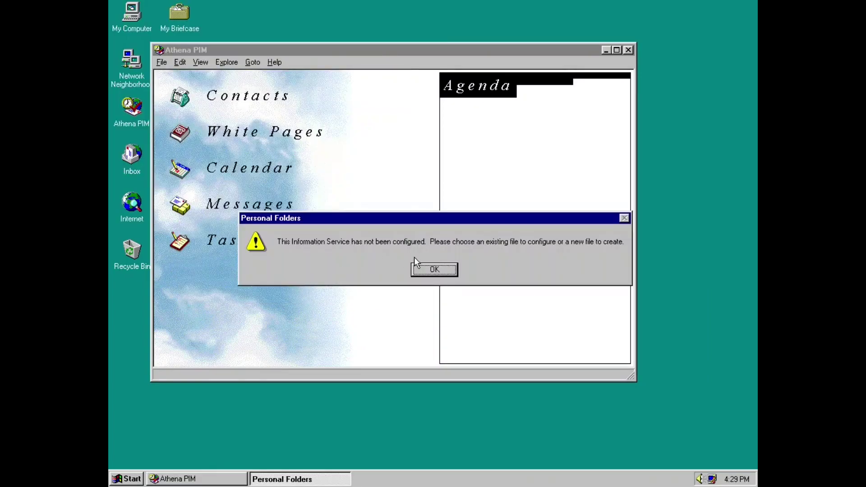
click(424, 269)
click(347, 153)
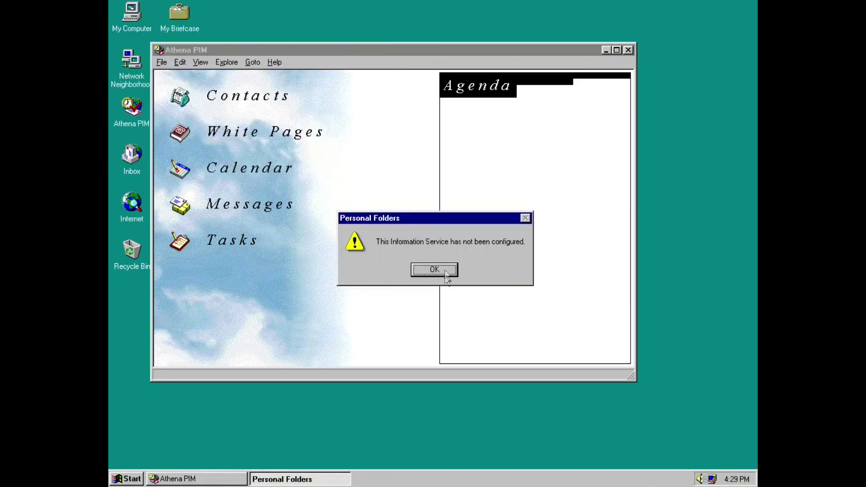
click(443, 270)
click(434, 270)
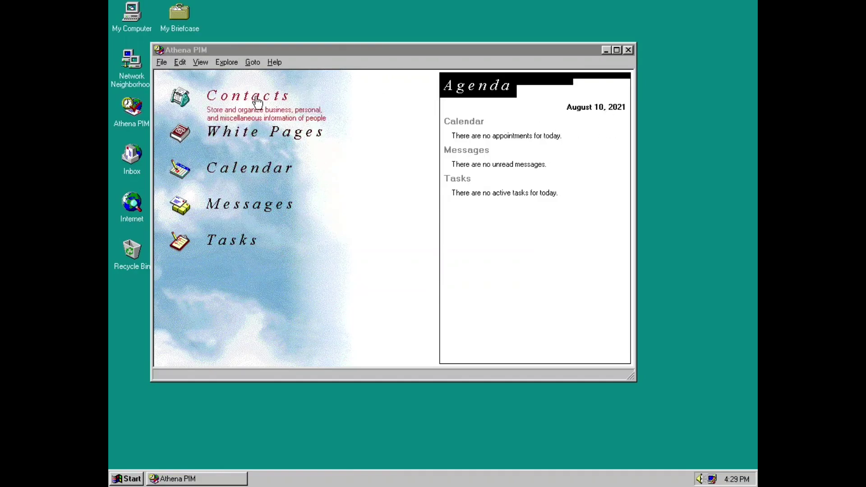
Move from Contacts and White Pages to the Calendar and add a 4:30 PM 'test' appointment.
click(232, 94)
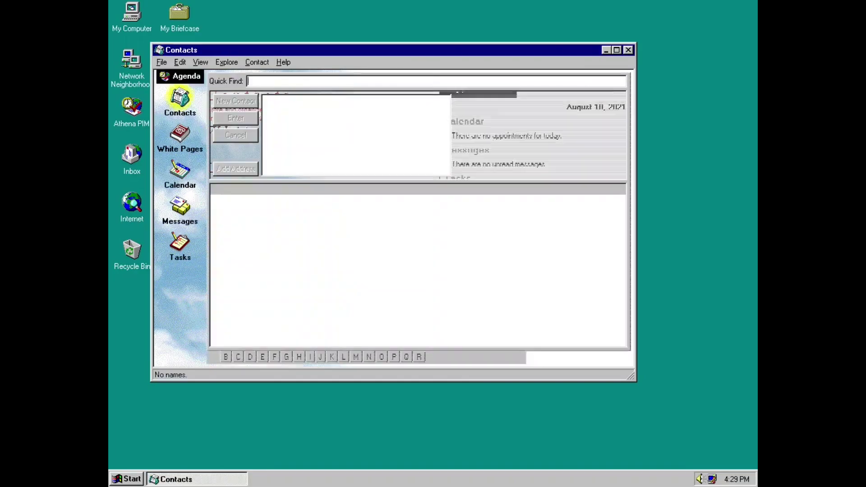
click(180, 135)
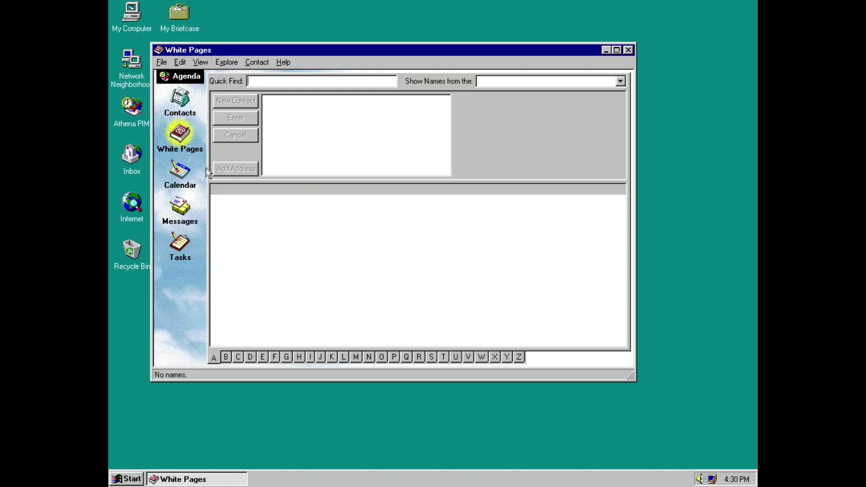
click(180, 174)
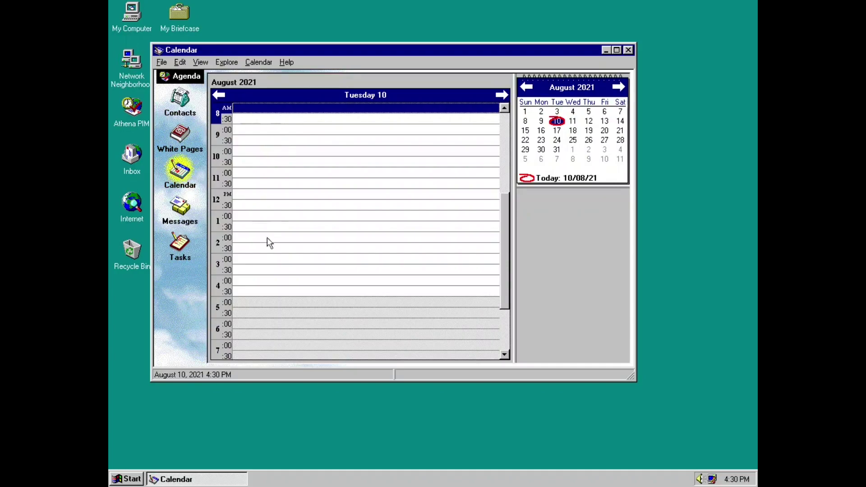
double_click(248, 291)
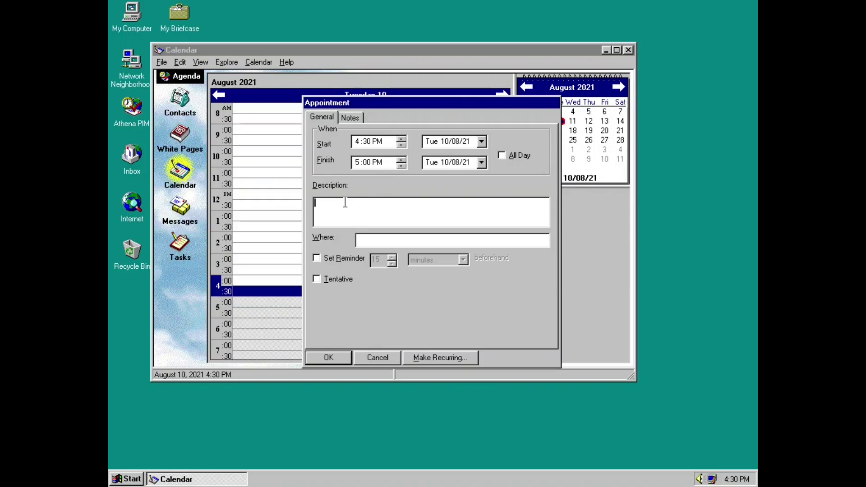
text(test)
click(321, 360)
click(305, 314)
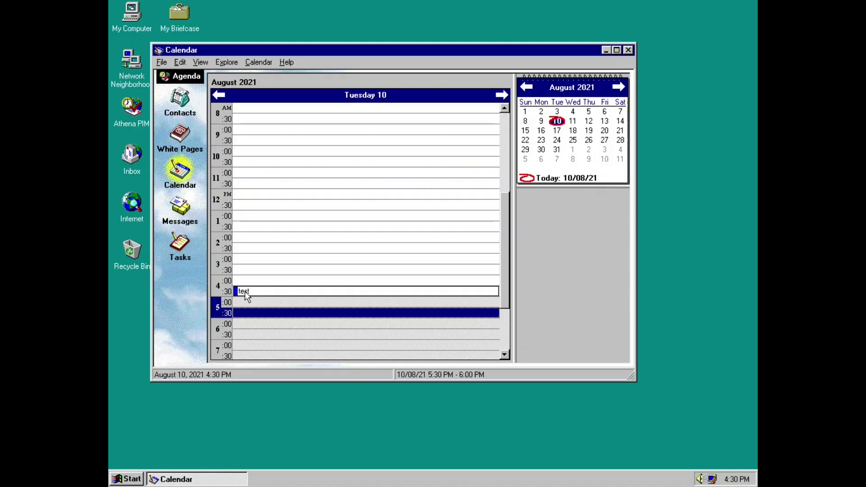
Try the Messages and Tasks sections, dismissing the message store errors each shows.
click(180, 208)
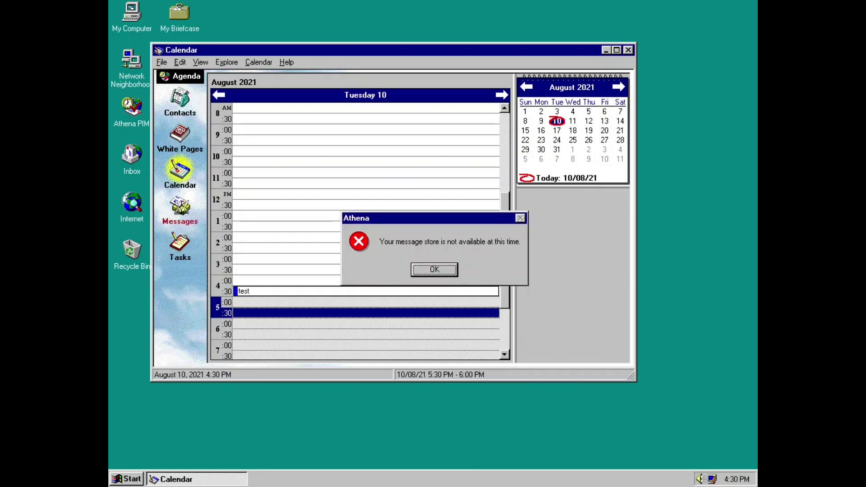
click(425, 267)
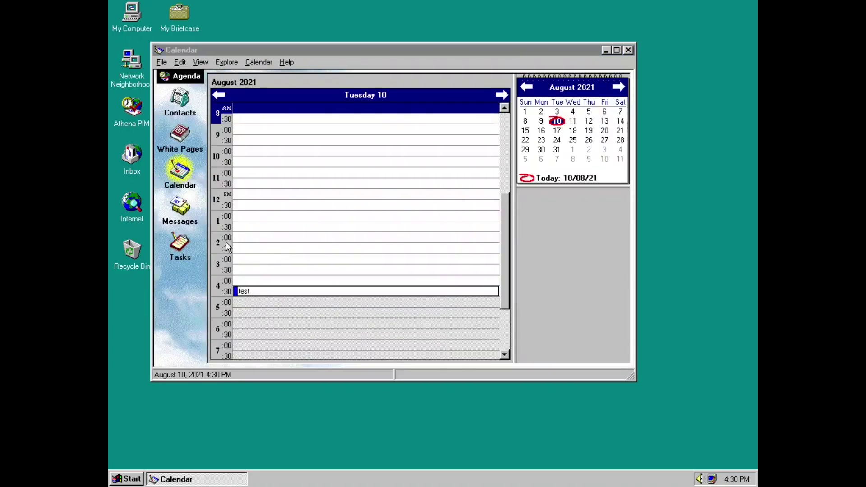
click(180, 246)
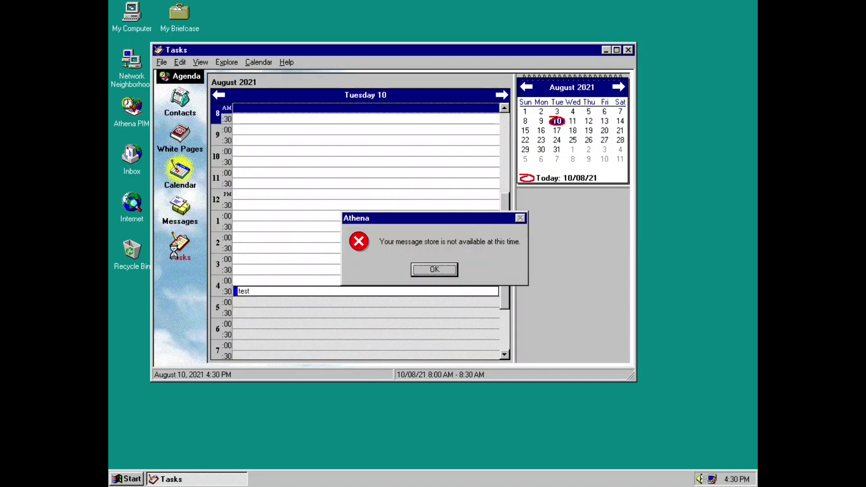
click(428, 270)
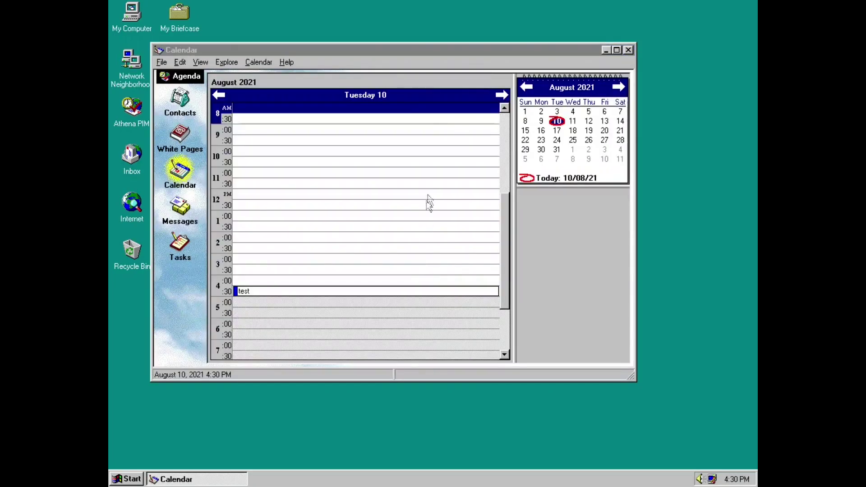
View the About Windows 95 version details, close them, and return to the Athena home view.
click(285, 66)
click(310, 89)
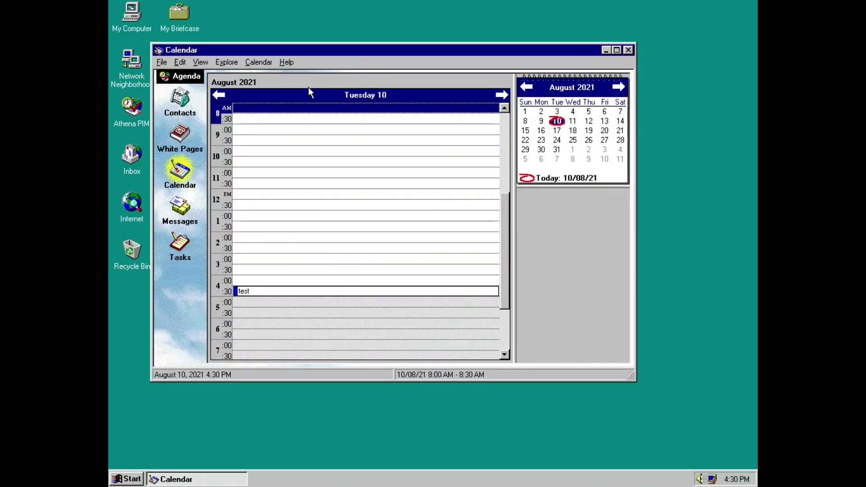
click(286, 63)
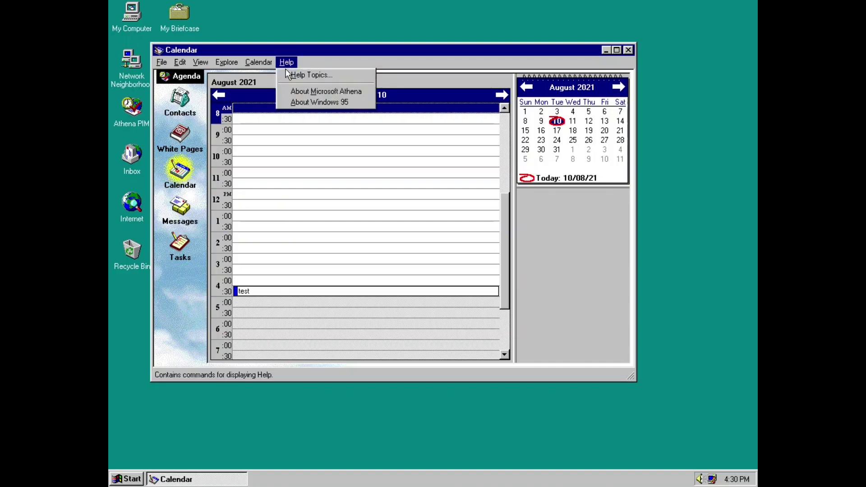
click(302, 102)
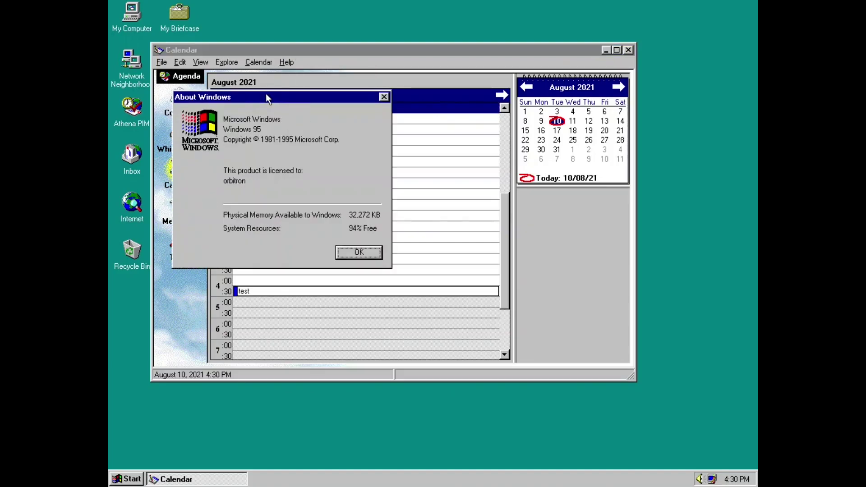
drag(267, 96, 400, 96)
click(495, 251)
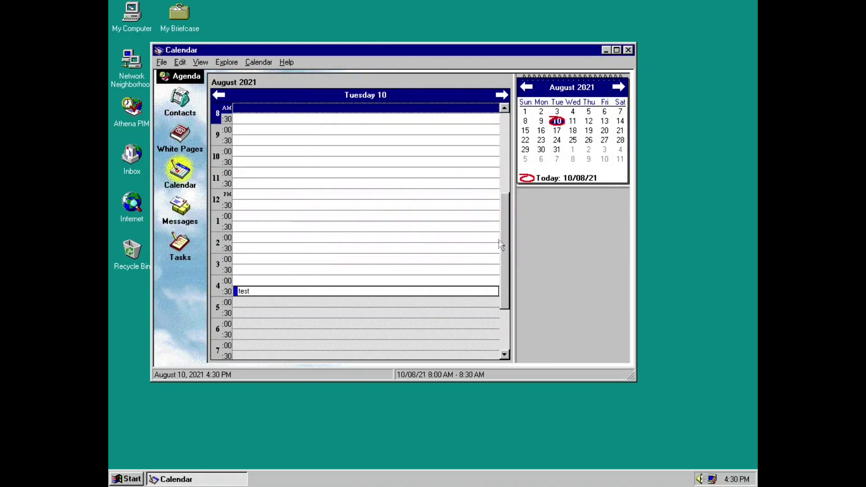
click(185, 77)
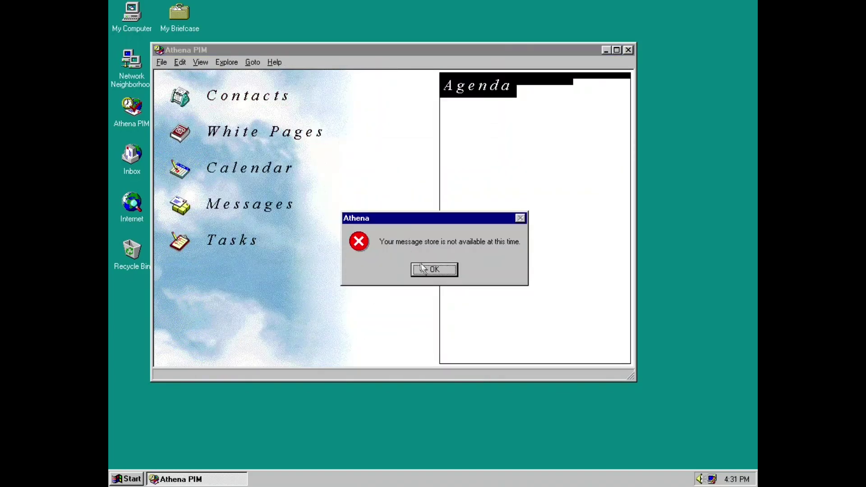
Dismiss the message store error, browse the File, Edit and View menus, and turn on View > Toolbar.
click(425, 274)
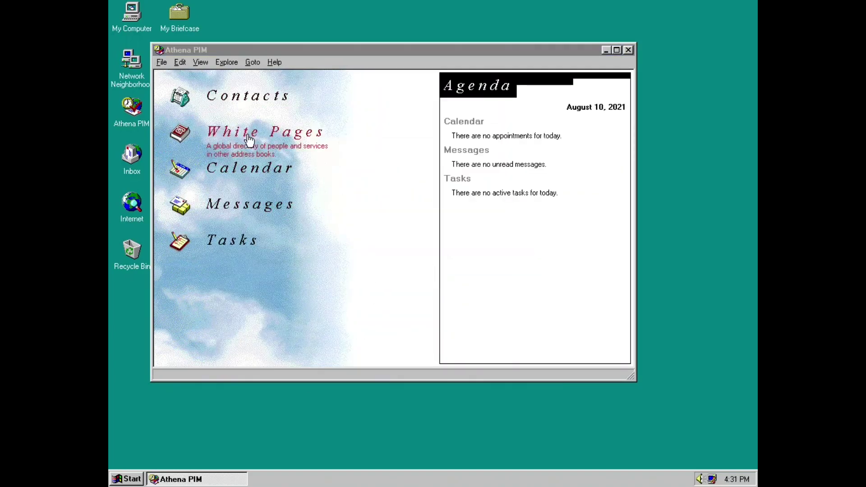
click(161, 62)
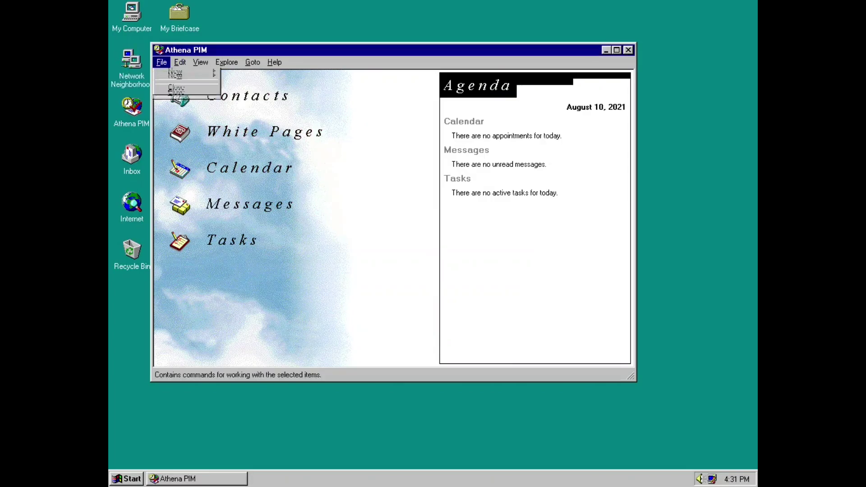
mouse_move(175, 103)
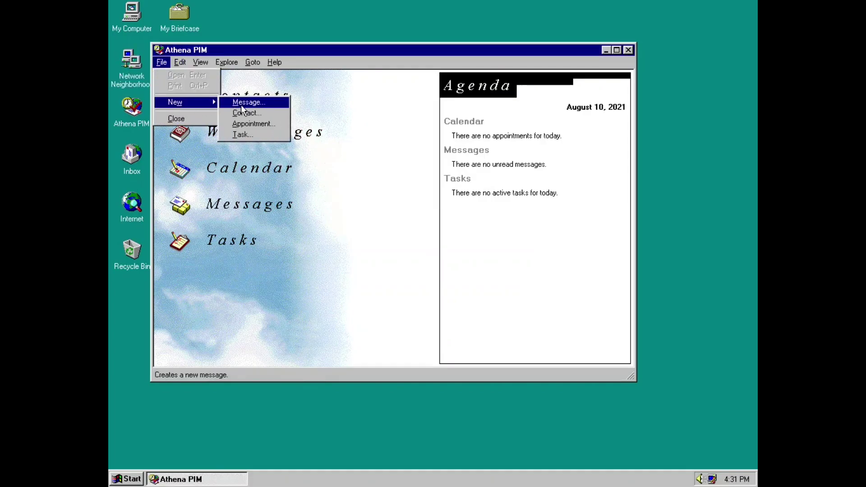
mouse_move(200, 62)
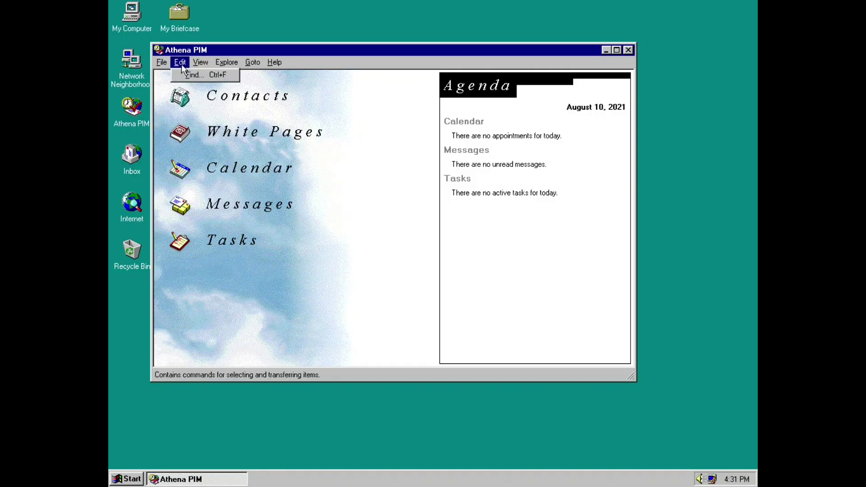
mouse_move(253, 62)
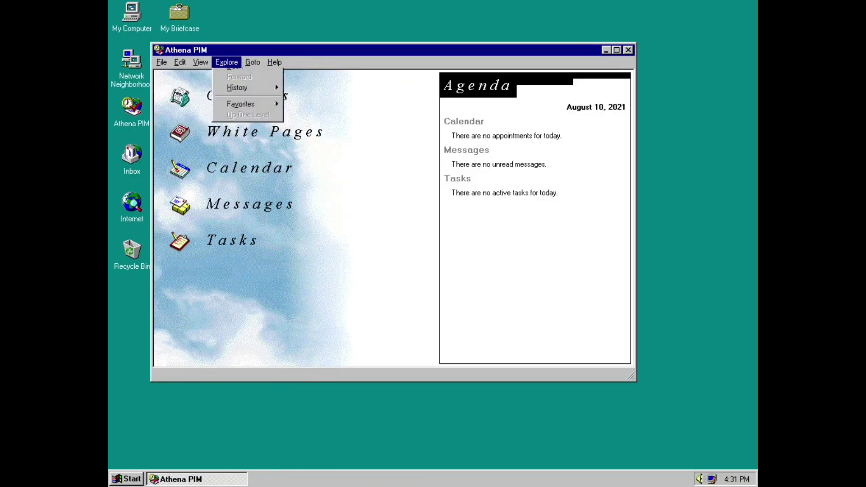
click(199, 76)
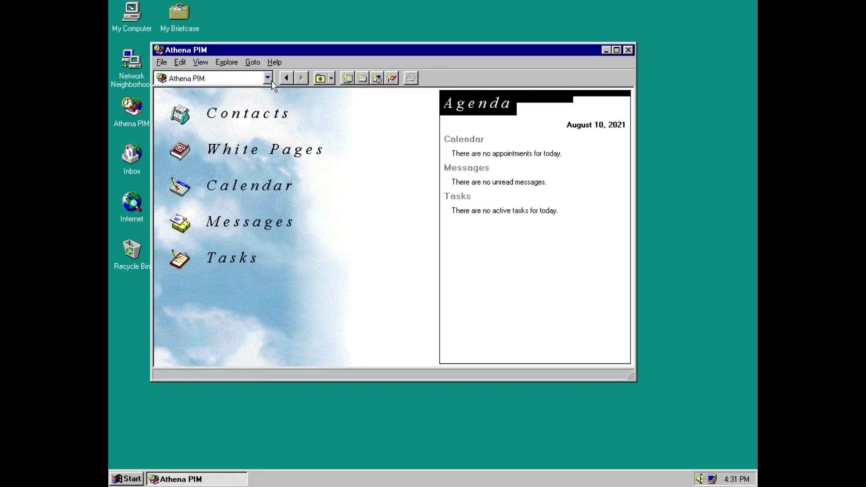
double_click(131, 204)
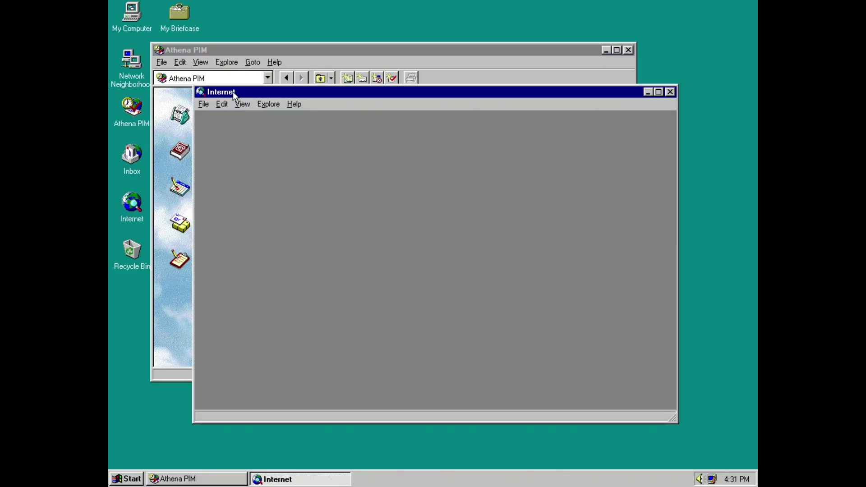
click(292, 104)
click(325, 117)
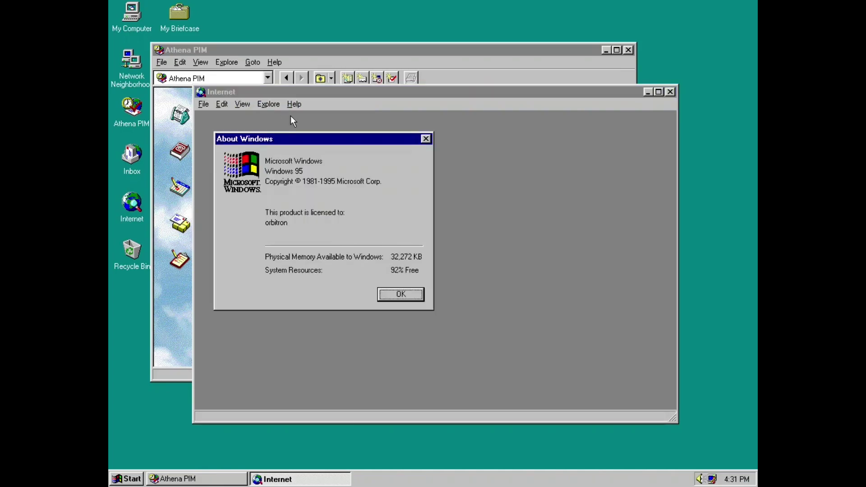
click(400, 293)
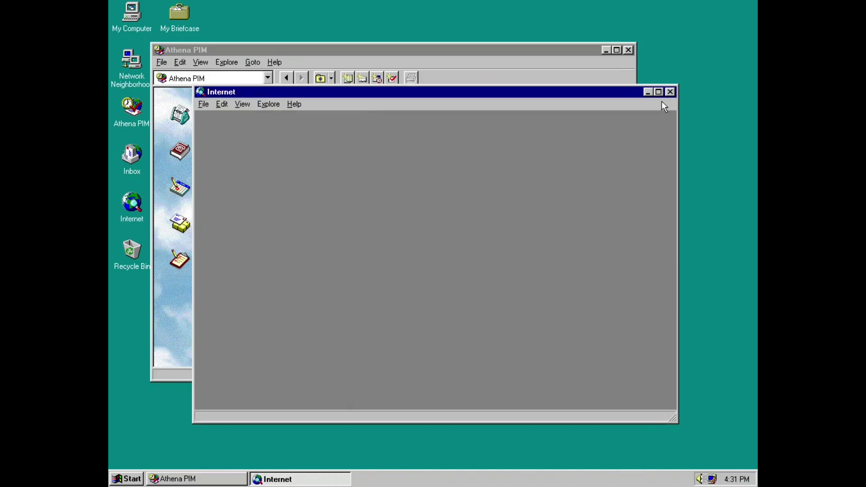
click(670, 92)
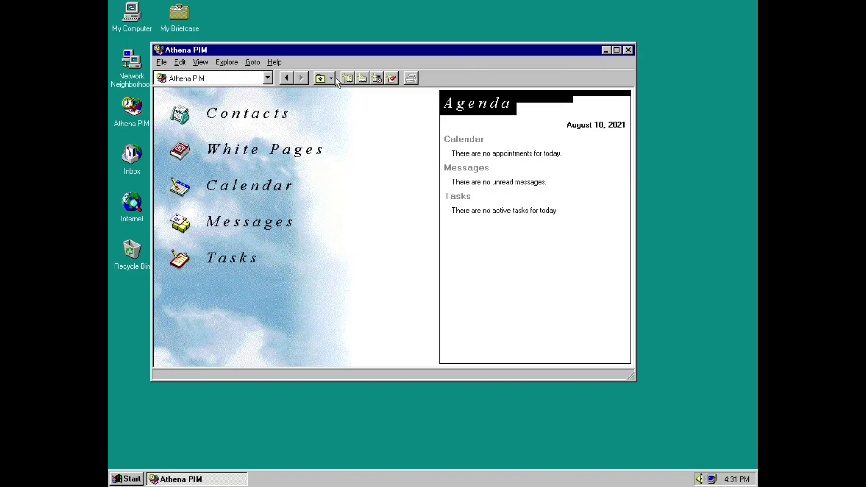
click(210, 79)
click(268, 79)
click(228, 77)
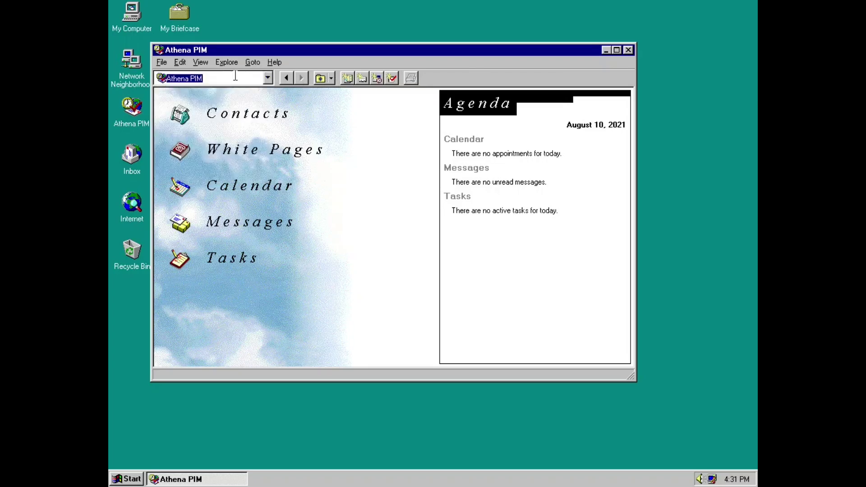
text(http)
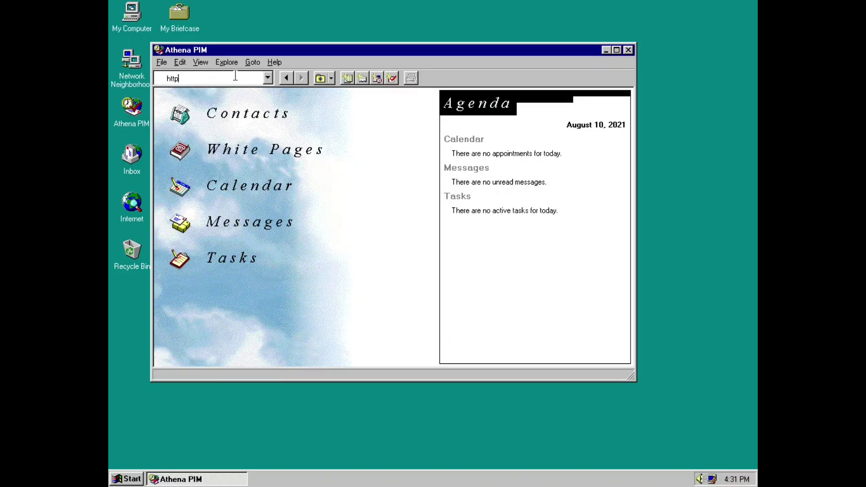
text(://google.com)
key(Return)
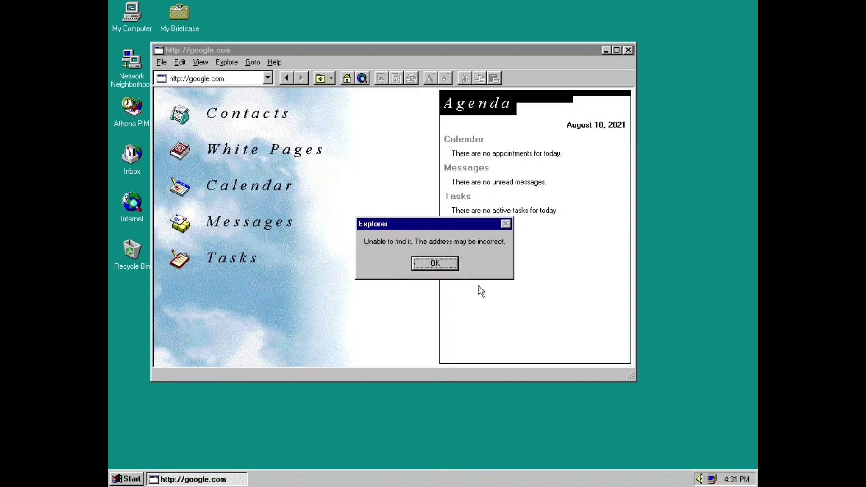
click(435, 268)
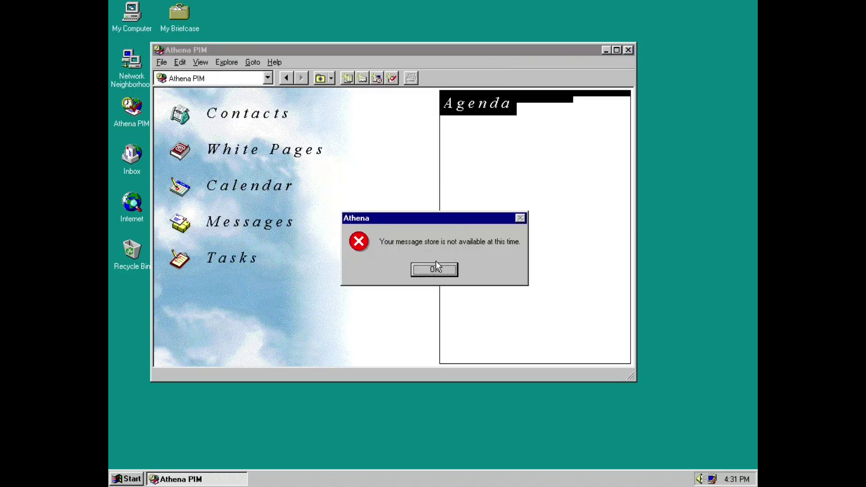
click(436, 269)
click(628, 50)
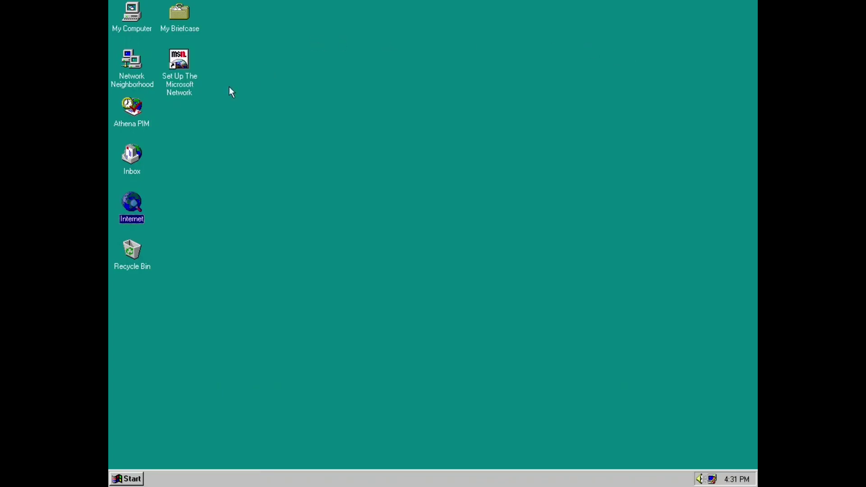
Open My Computer, show its toolbar, and enlarge the window.
double_click(137, 27)
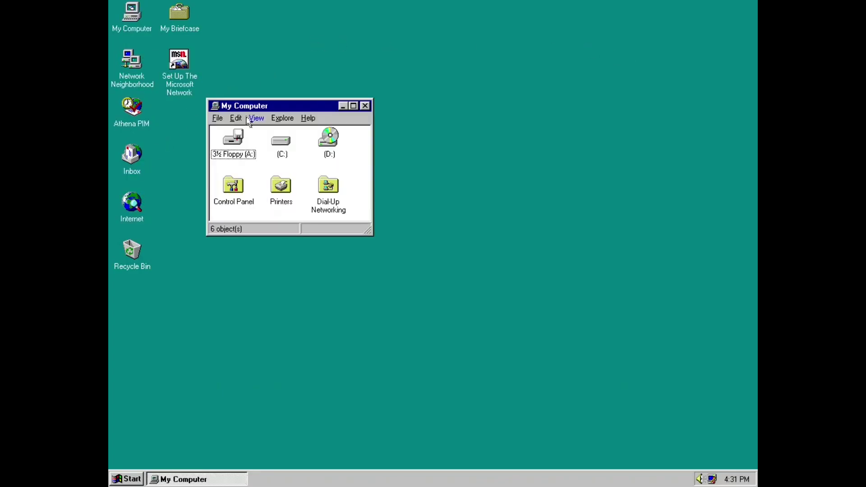
click(255, 118)
click(258, 130)
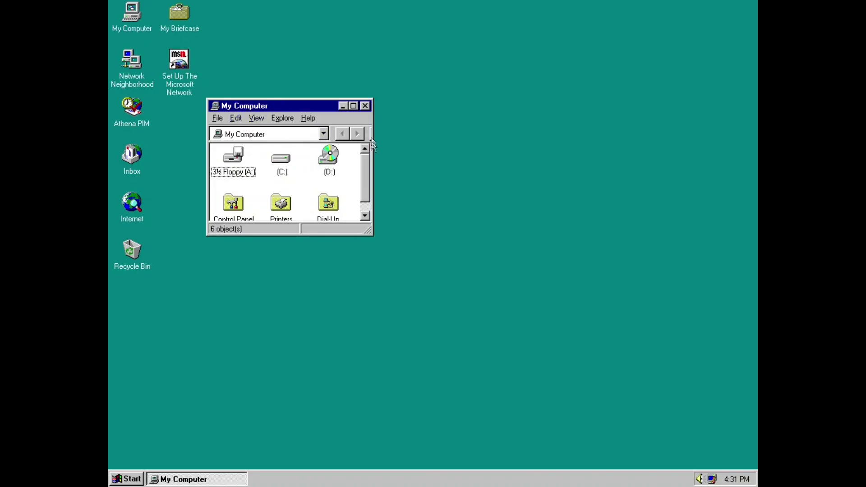
drag(370, 232, 570, 336)
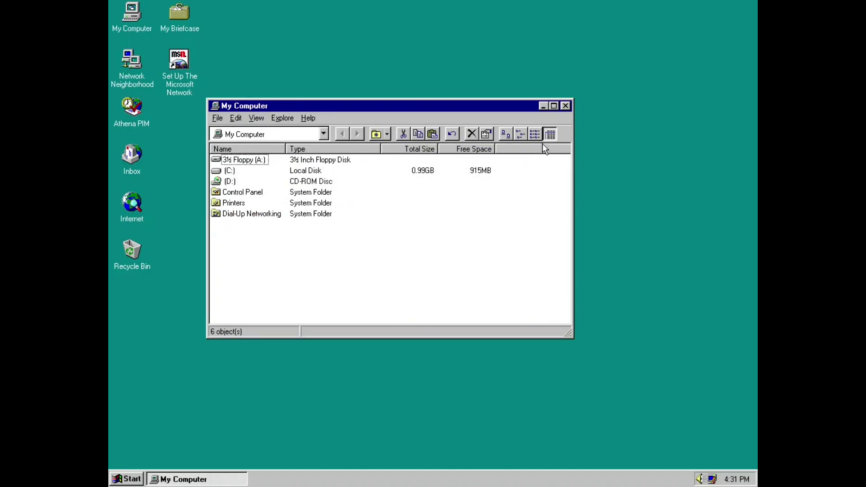
Switch the view through List and Small Icons, ending on Large Icons.
click(535, 135)
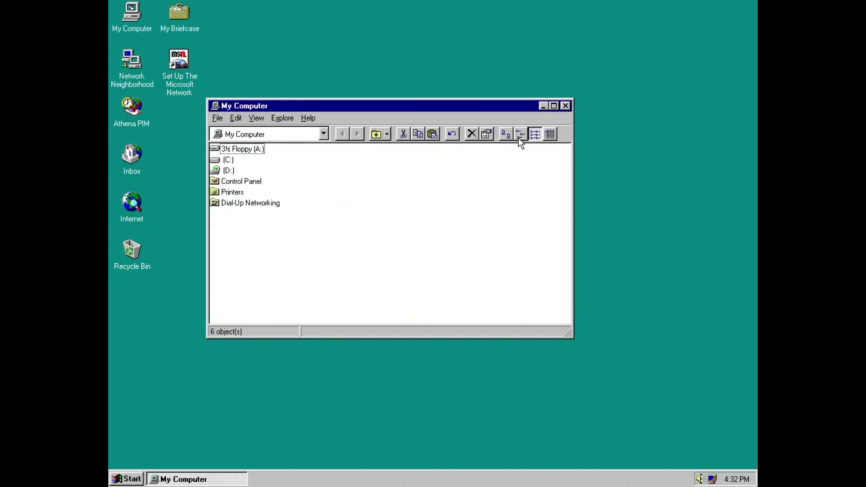
click(520, 135)
click(506, 134)
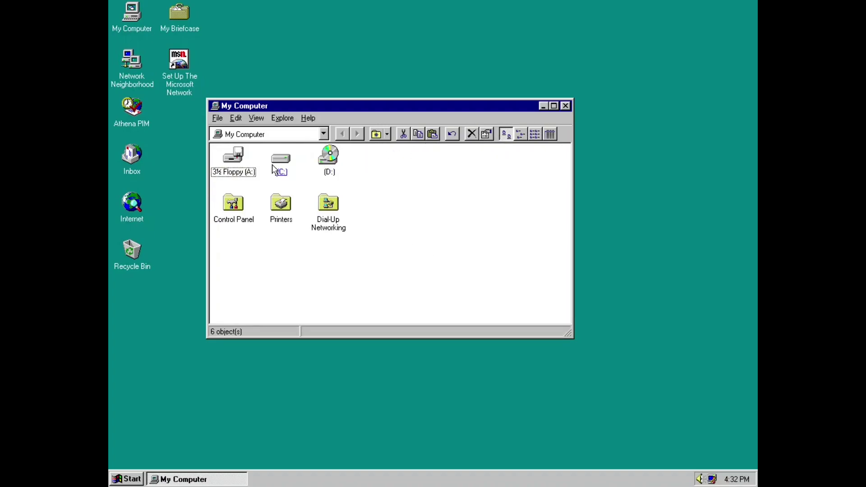
mouse_move(277, 170)
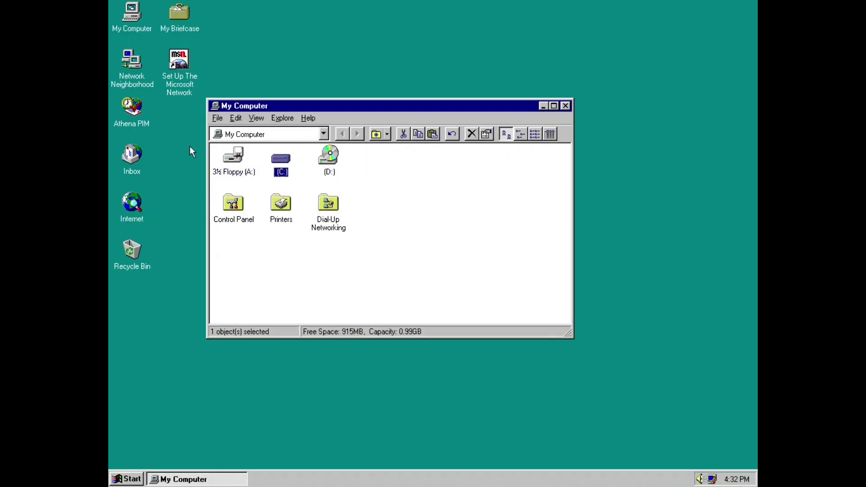
Look through drive C's properties, including its maintenance tools.
click(487, 134)
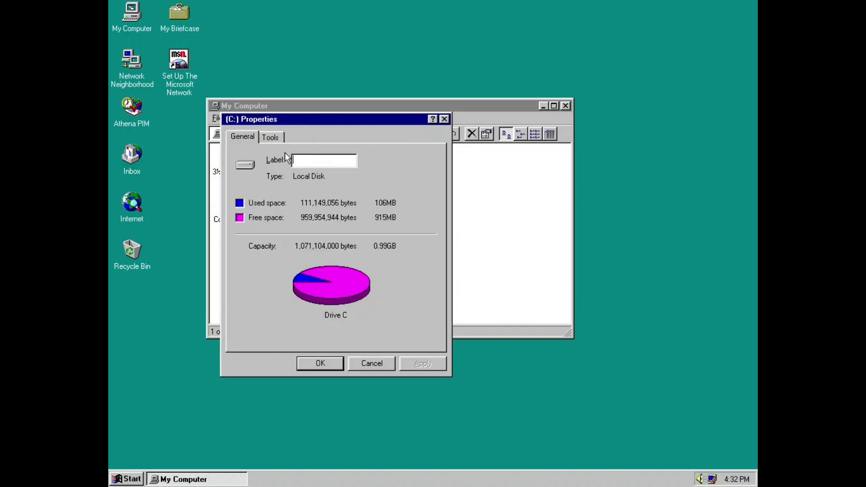
click(276, 139)
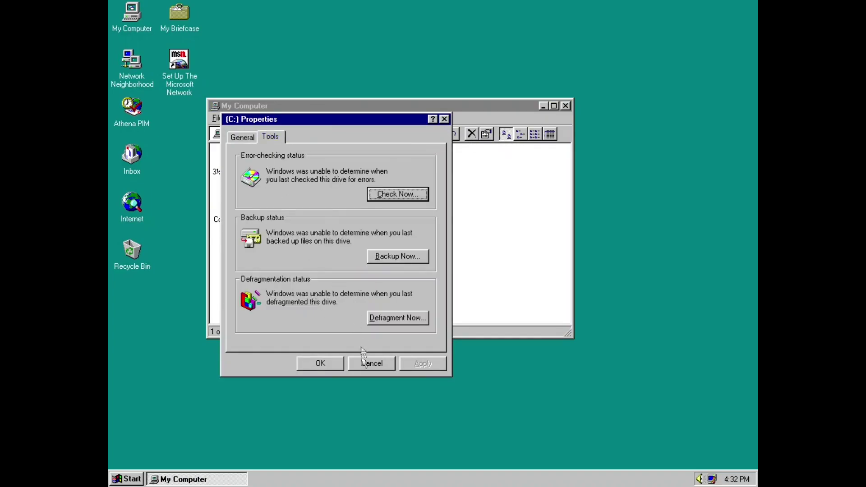
click(363, 360)
Check 'Single click activate' in the View options, apply it, close My Computer, and launch Athena PIM.
click(263, 119)
click(274, 245)
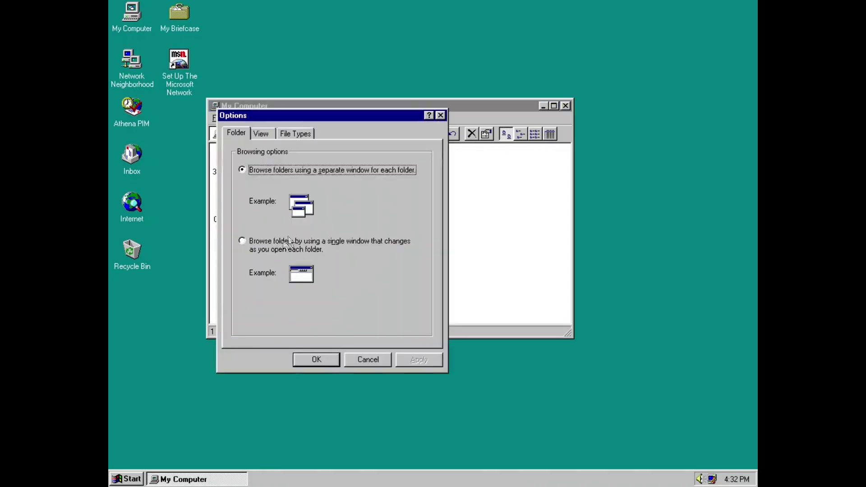
click(261, 138)
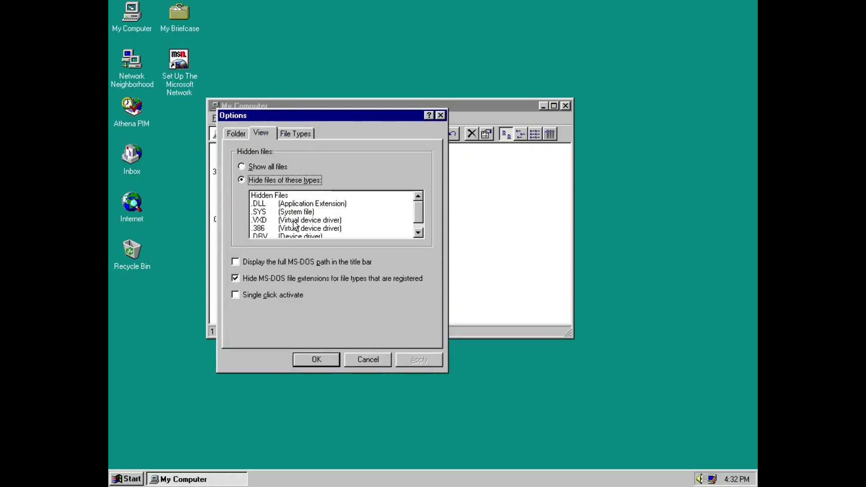
click(254, 297)
click(417, 363)
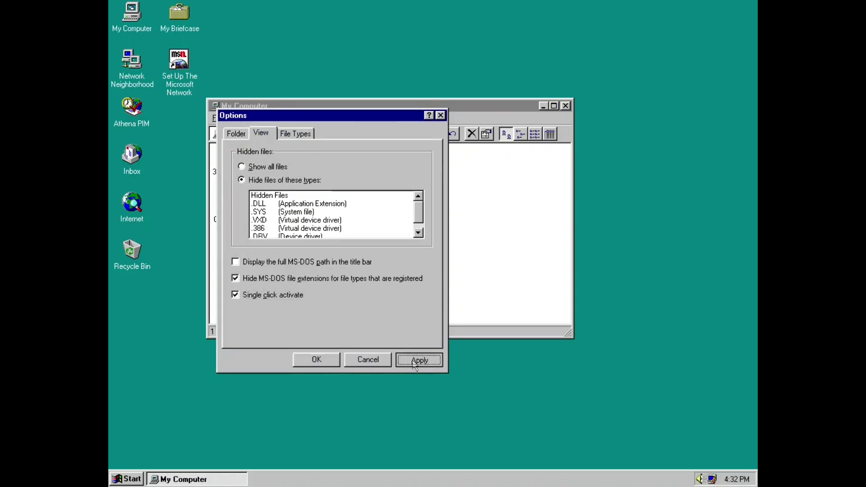
click(335, 361)
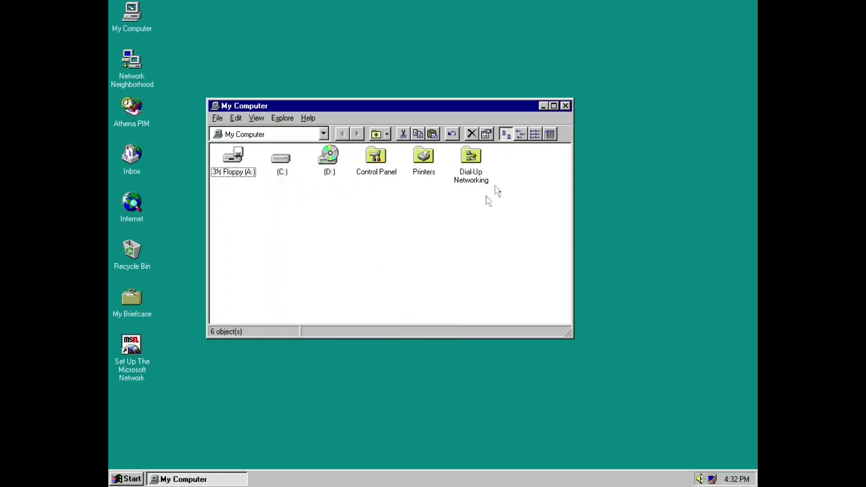
click(565, 106)
click(141, 118)
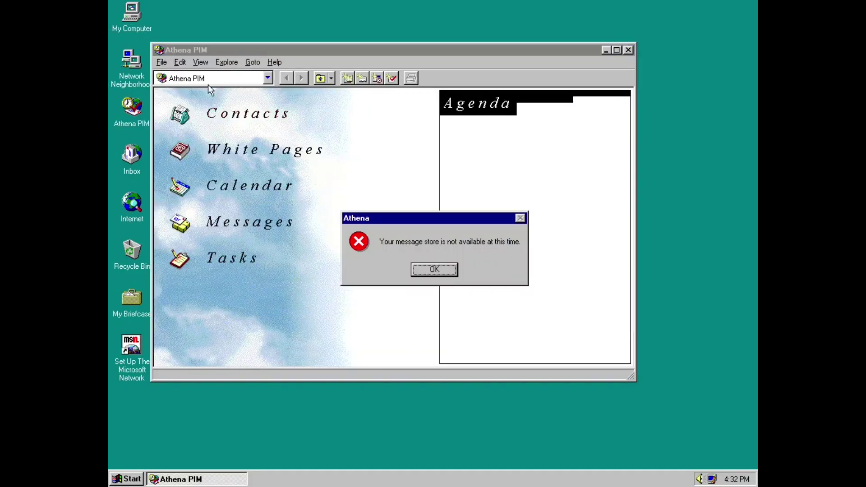
Dismiss the error, close Athena PIM, then open and close drive C's window from My Computer.
click(441, 269)
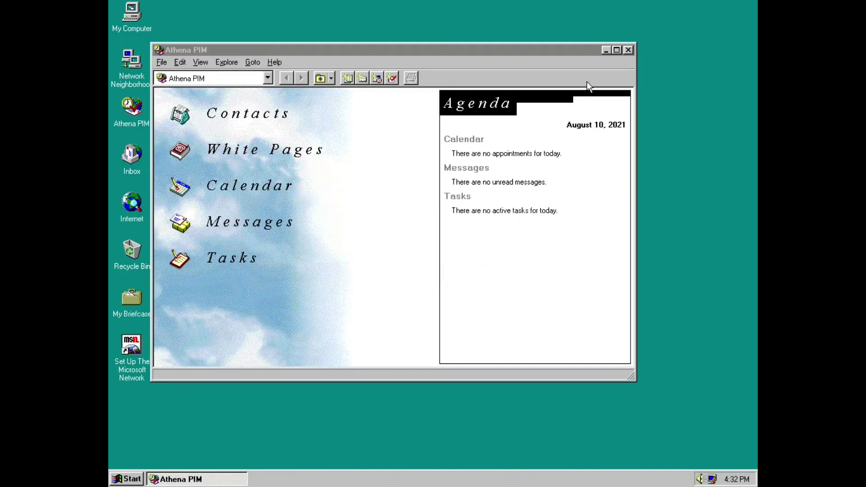
click(628, 49)
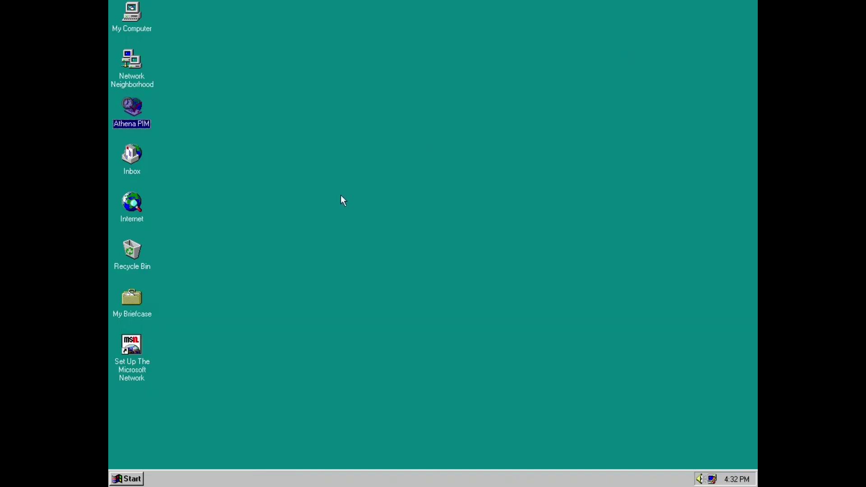
click(126, 28)
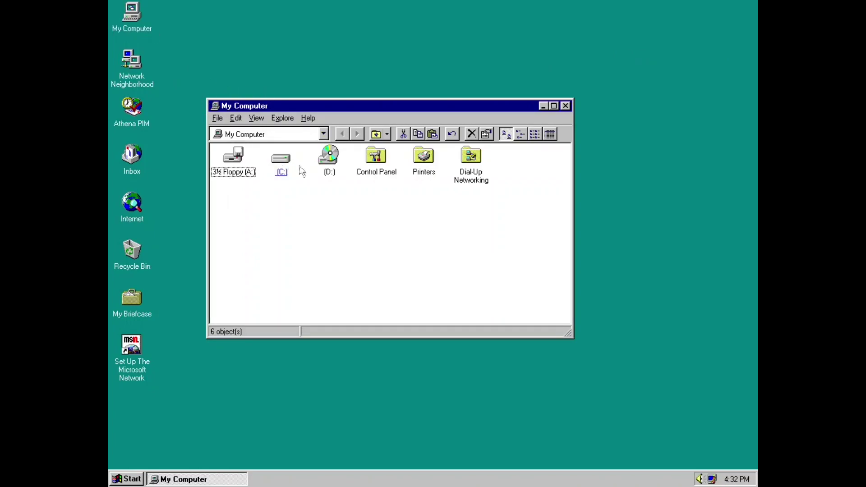
click(285, 167)
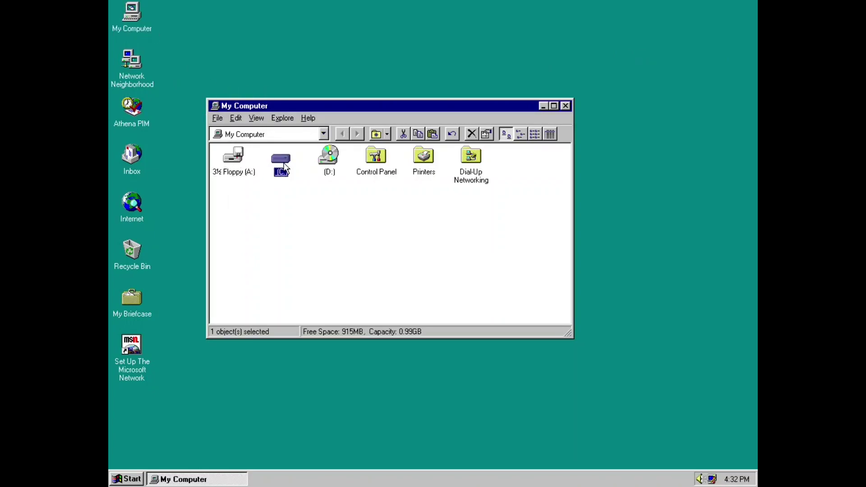
click(284, 167)
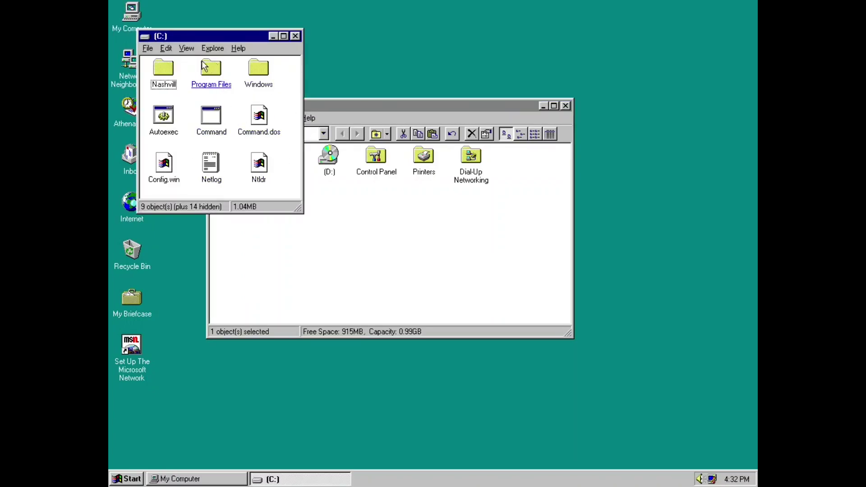
click(296, 36)
click(420, 174)
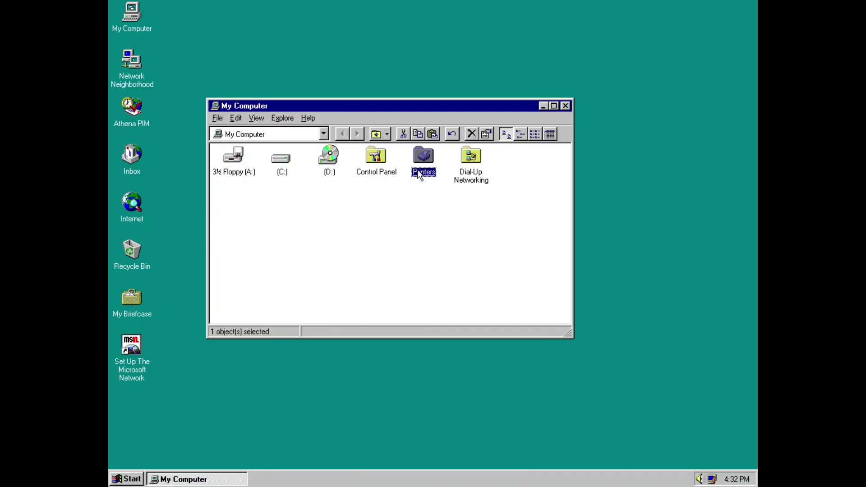
key(super+r)
text(msinfo32)
key(Return)
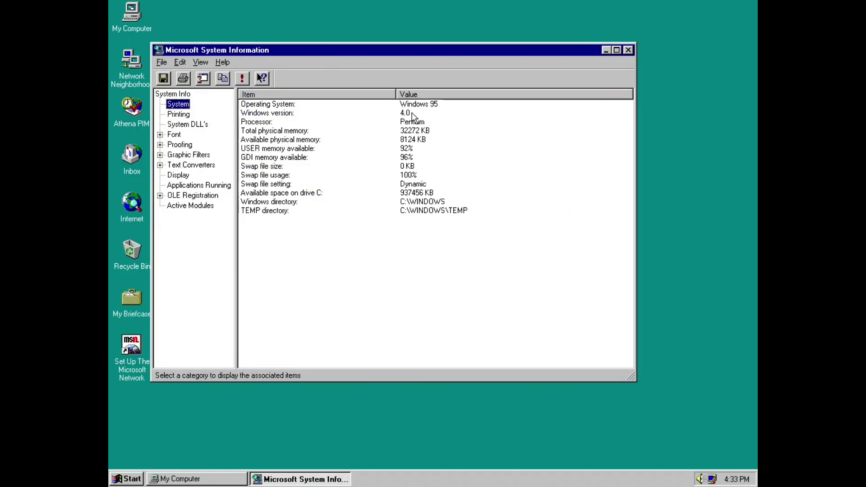
key(Tab)
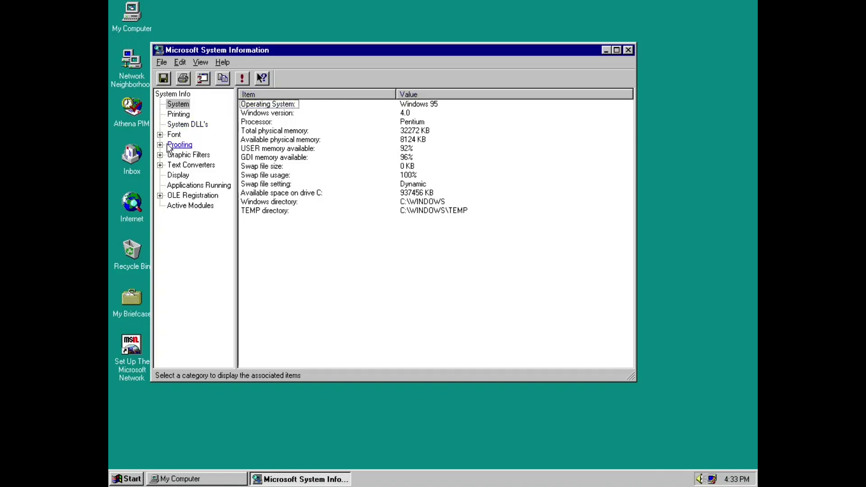
click(177, 124)
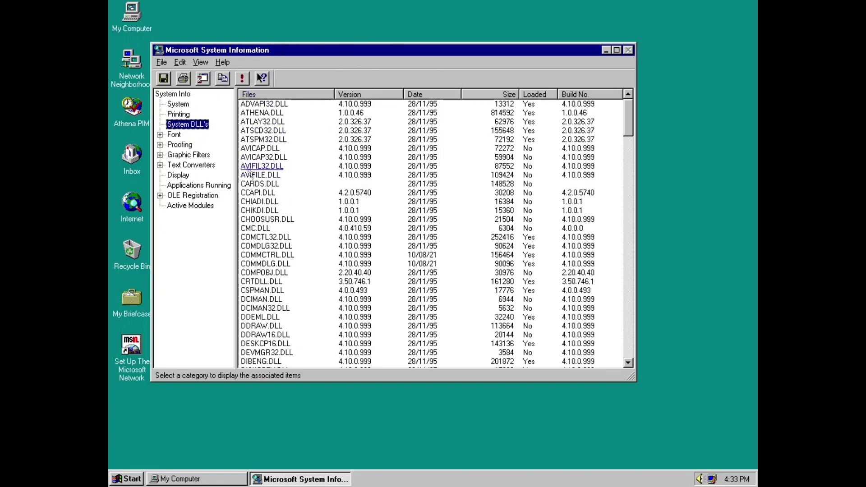
click(179, 175)
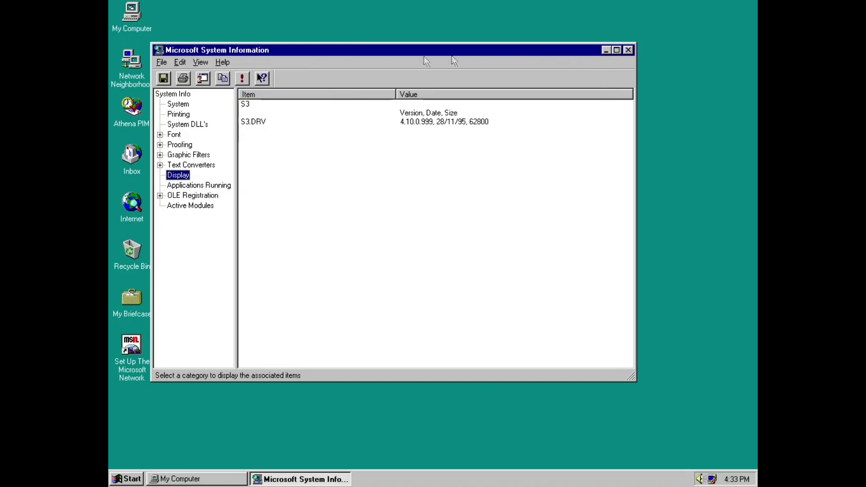
click(628, 52)
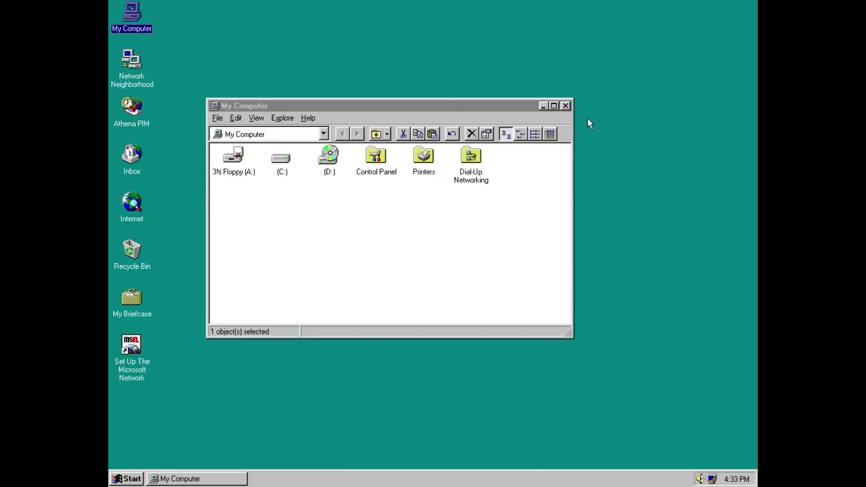
In Control Panel's Power settings, set 'Show Suspend command' to Always and apply.
double_click(381, 160)
click(290, 216)
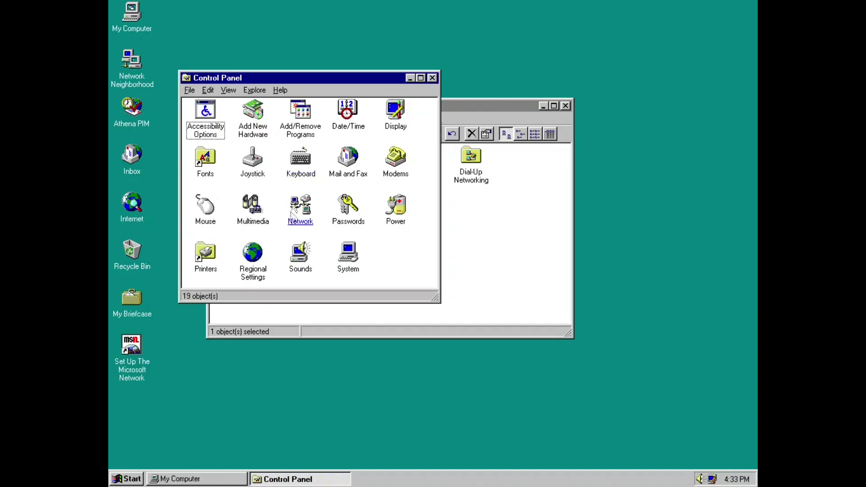
click(384, 212)
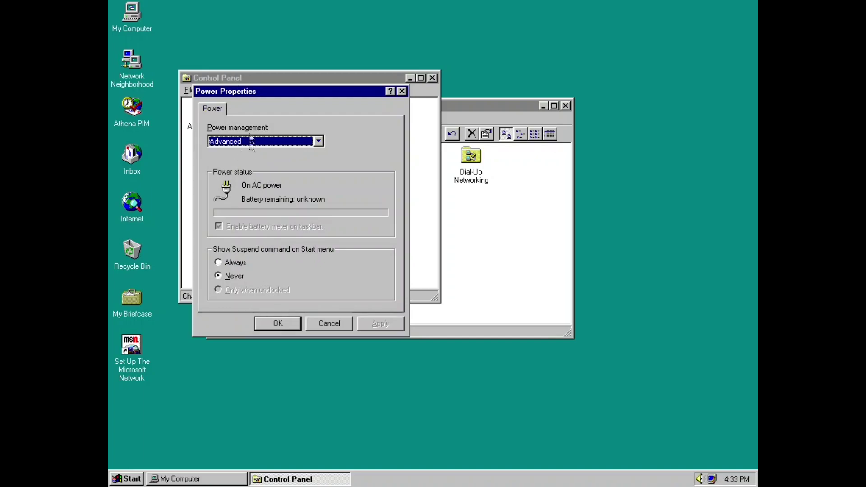
click(237, 260)
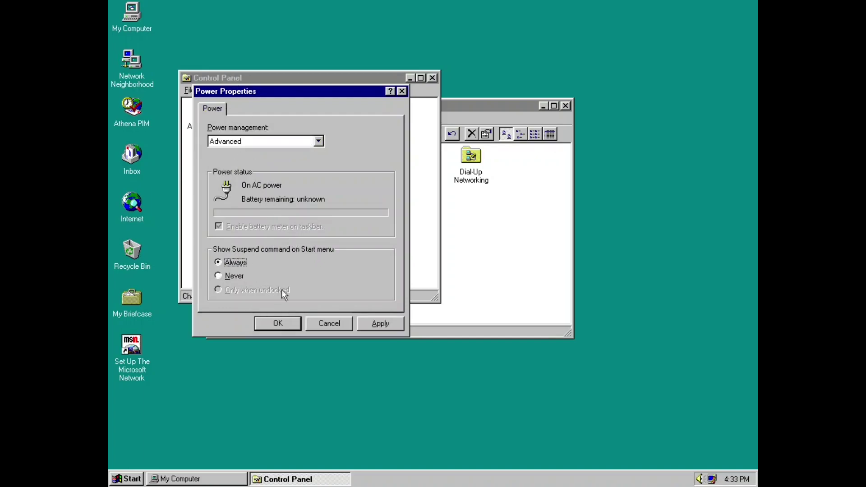
click(373, 319)
Cancel a Shut Down attempt, close the Power settings with OK, and bring up the Start menu.
click(134, 479)
click(165, 461)
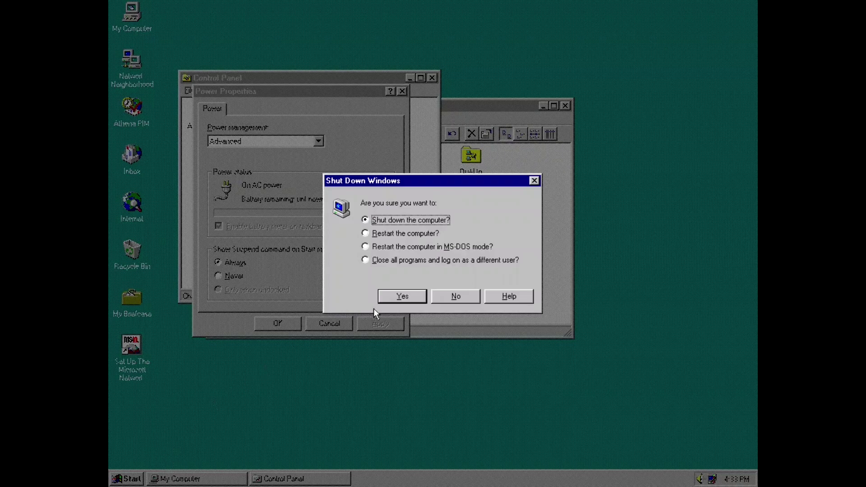
click(464, 299)
click(190, 427)
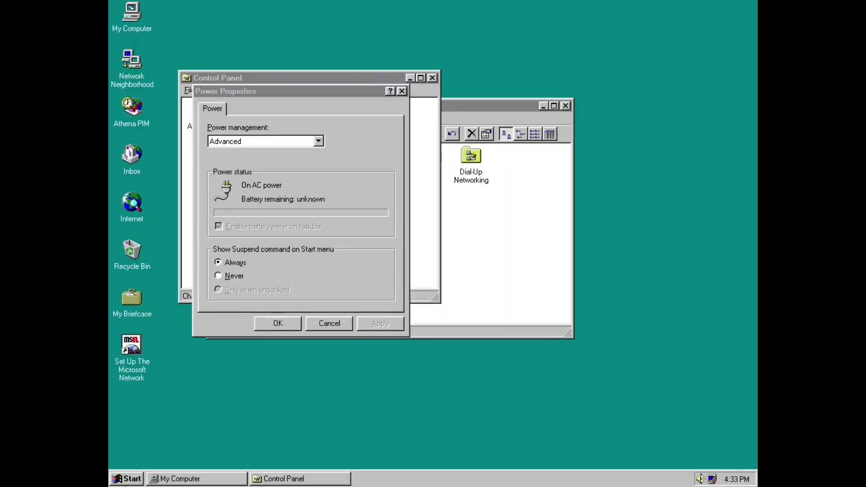
click(272, 329)
click(127, 479)
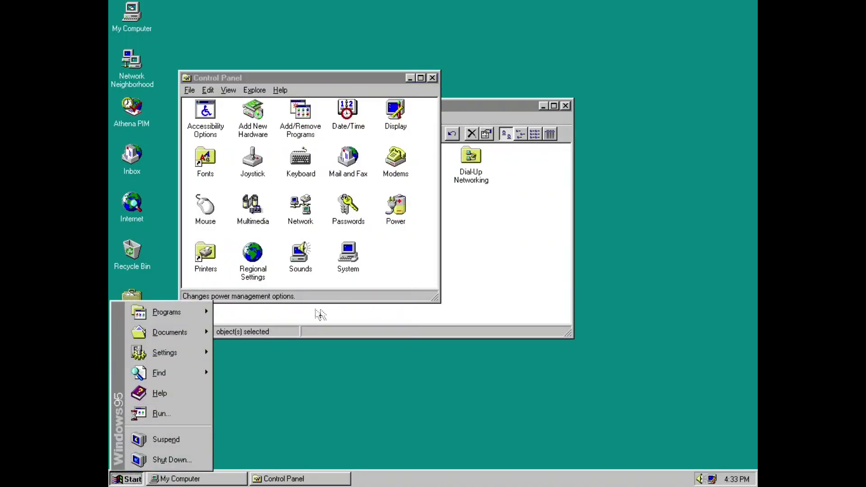
Choose Suspend from the Start menu.
click(199, 442)
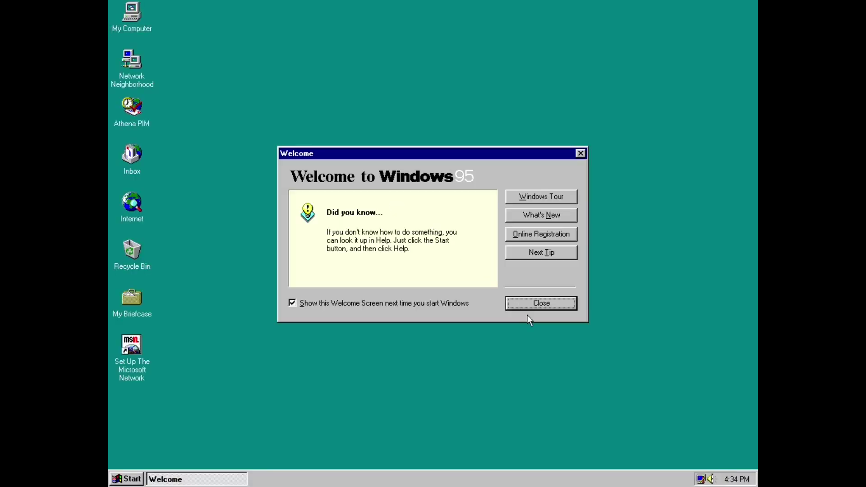
Close the Welcome screen and open the Sounds settings from Control Panel.
click(542, 299)
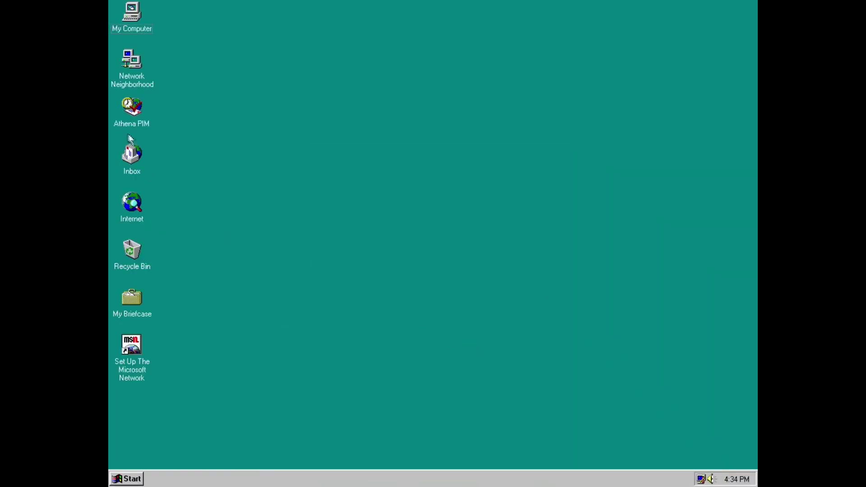
double_click(132, 13)
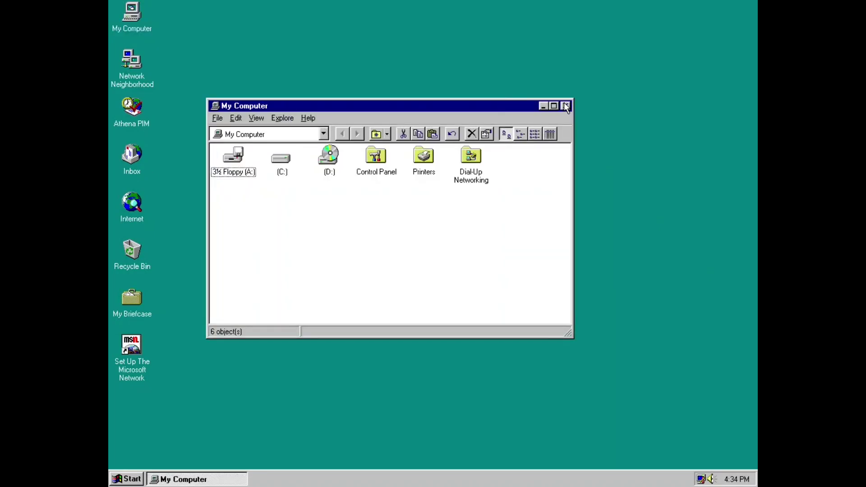
click(567, 106)
click(127, 480)
mouse_move(197, 376)
click(237, 370)
click(310, 284)
double_click(310, 283)
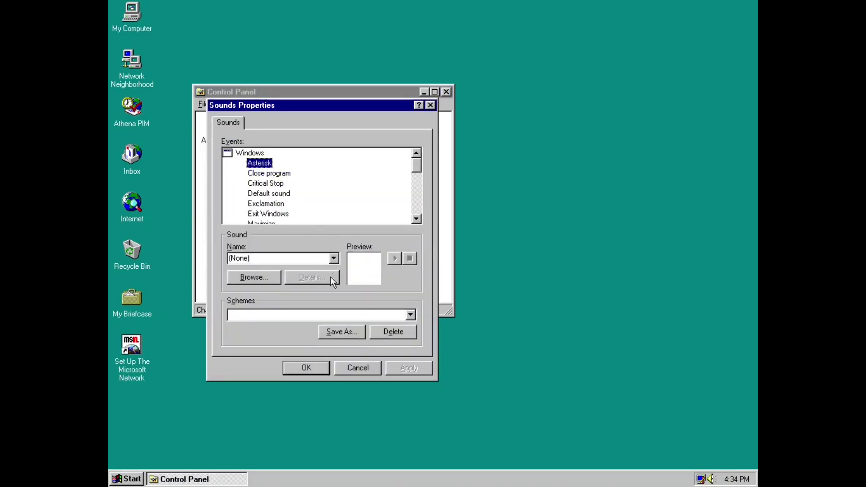
Pick the Windows Default scheme without saving the old one, apply it, and close Sounds.
click(291, 311)
click(280, 342)
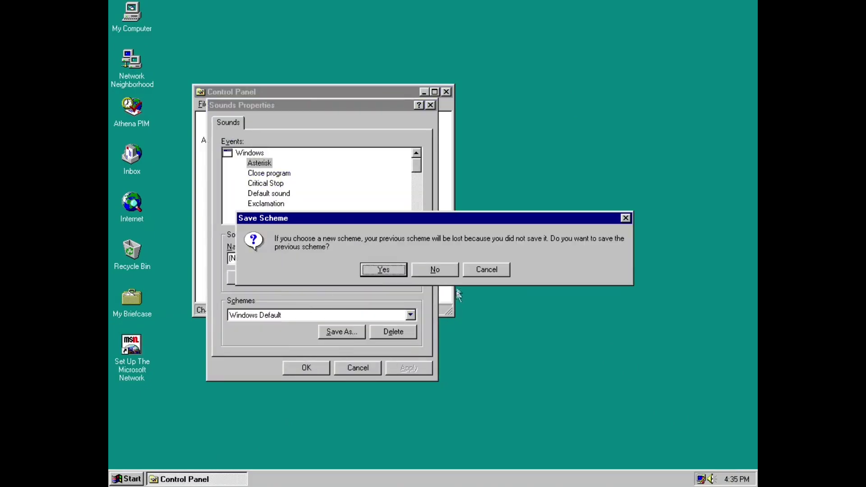
click(417, 270)
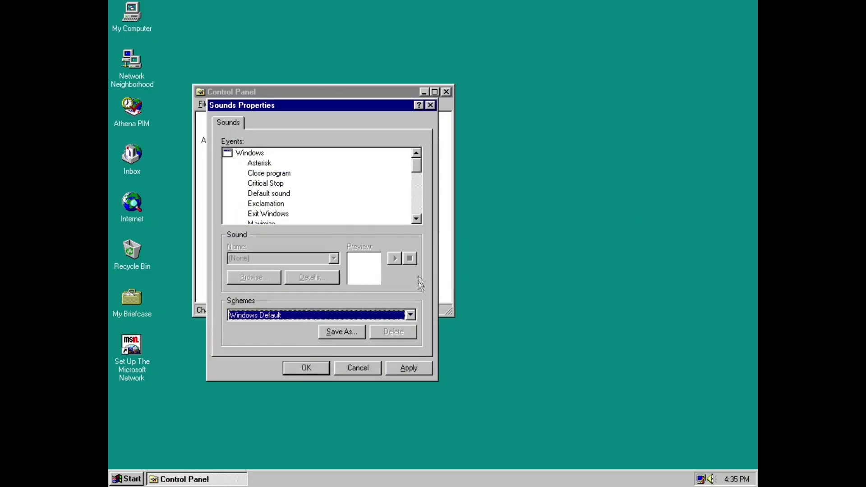
click(398, 370)
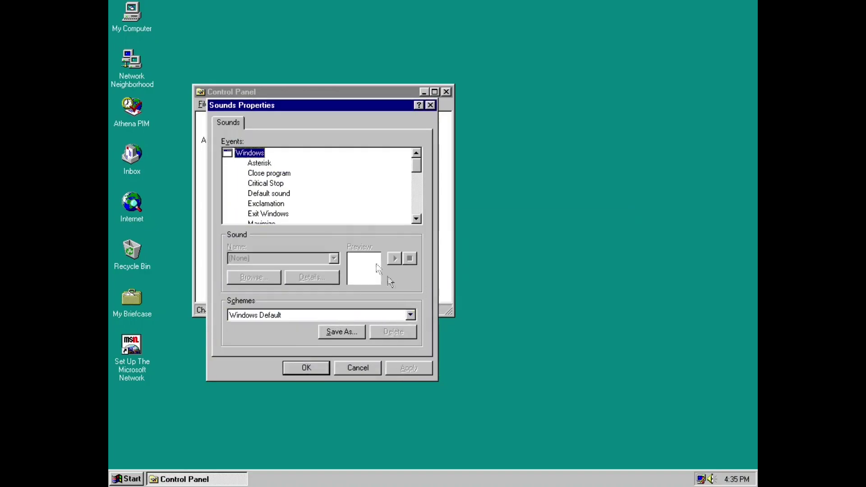
click(268, 163)
click(357, 372)
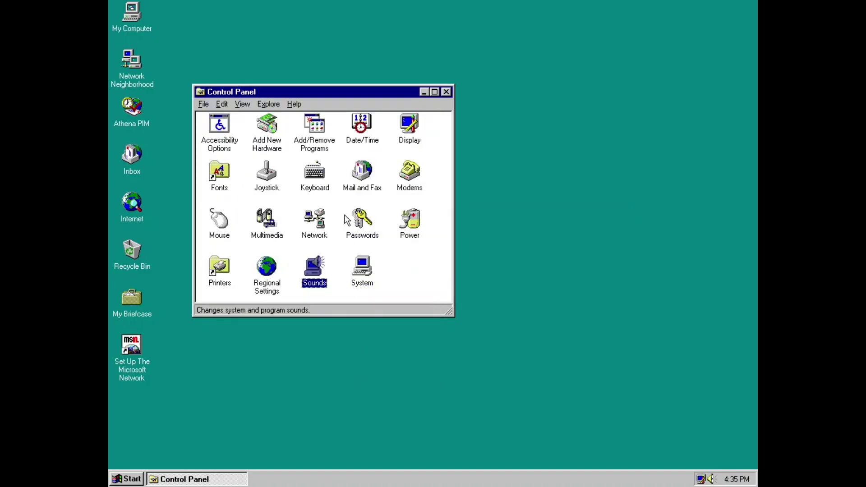
Launch the Add New Hardware Wizard from its Control Panel icon.
double_click(275, 136)
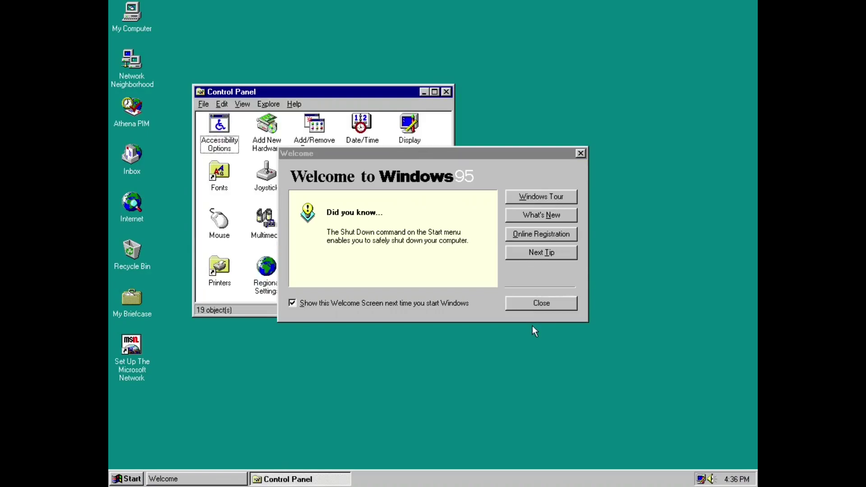
Close the welcome screen, try the No Sounds scheme in Sounds, then cancel.
click(535, 305)
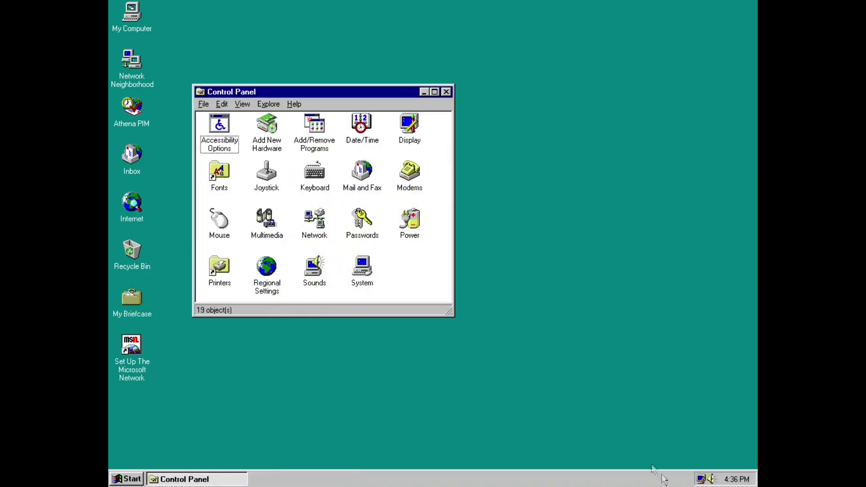
double_click(319, 288)
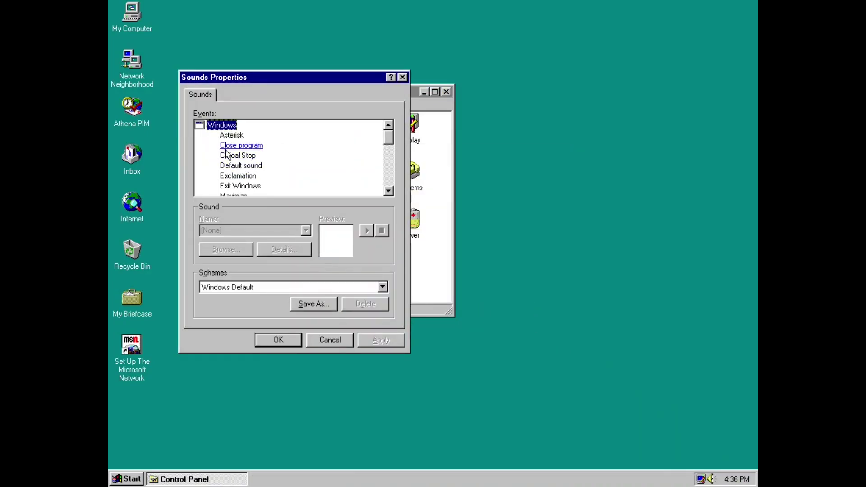
click(272, 289)
click(264, 299)
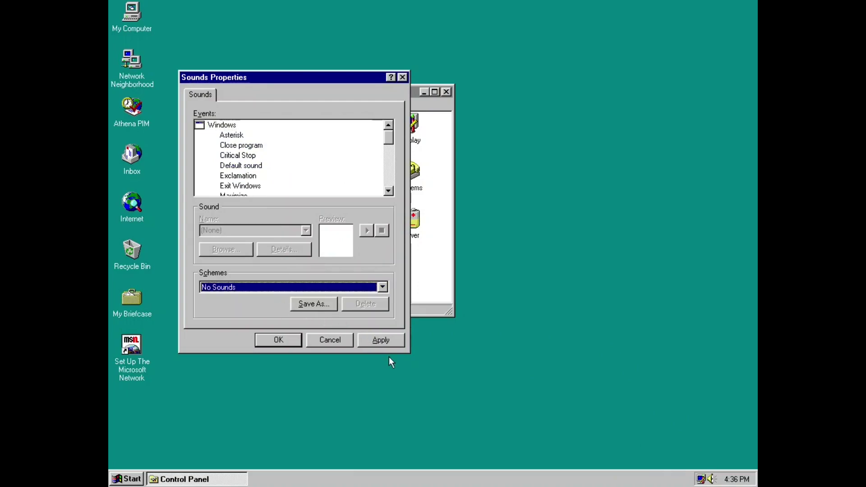
click(327, 343)
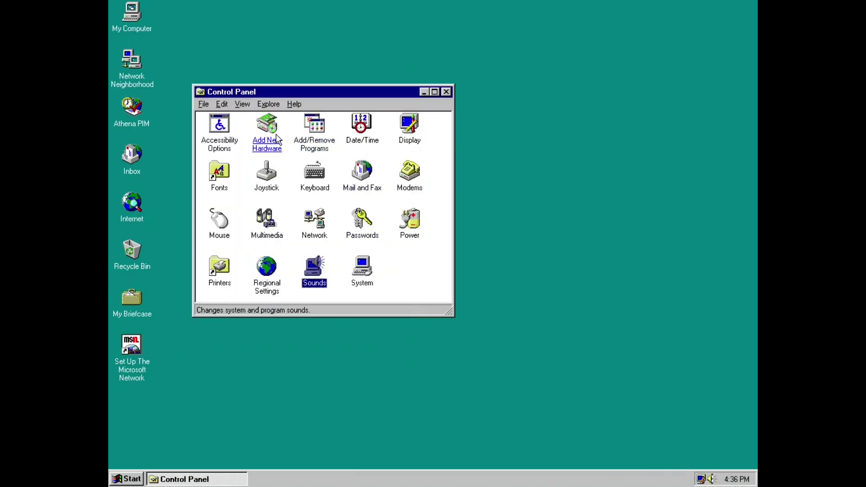
View the Windows Setup components in Add/Remove Programs and cancel without changes.
click(305, 140)
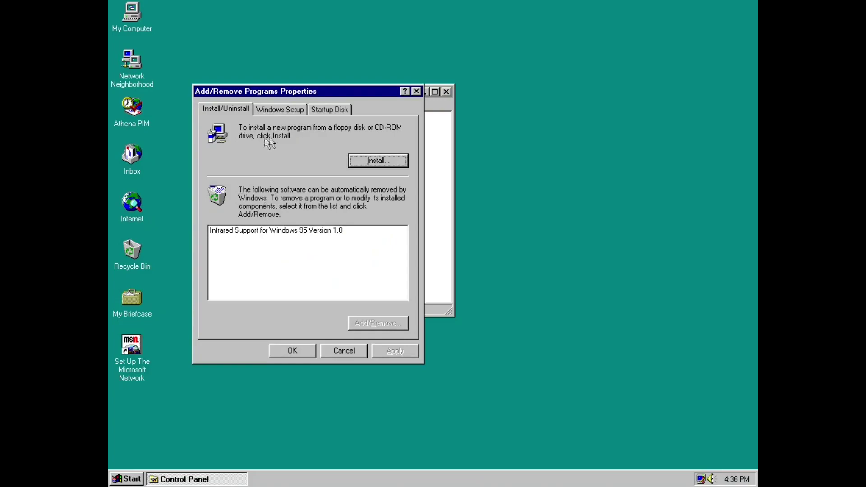
click(287, 111)
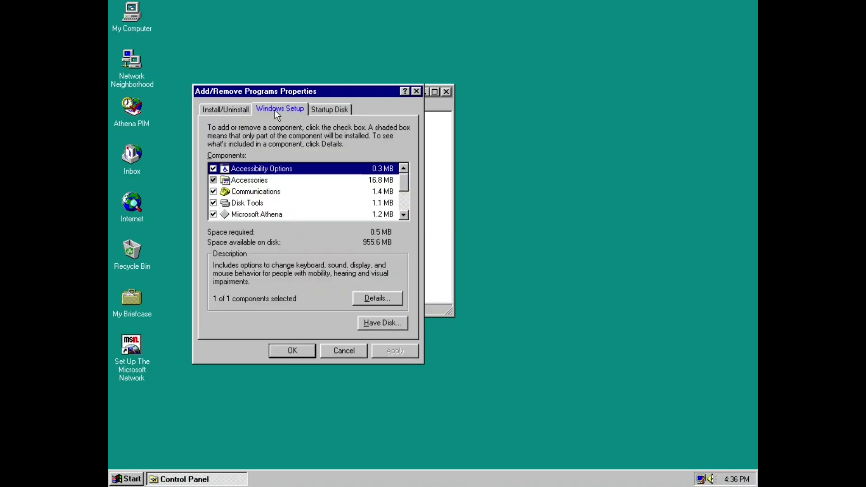
click(348, 352)
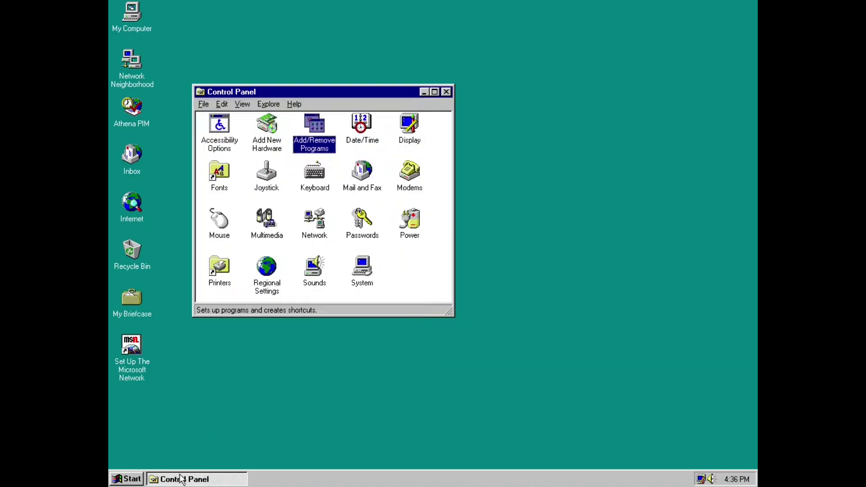
Restart in MS-DOS mode, try the uninstal command, then run exit to reboot Windows.
click(127, 479)
click(169, 460)
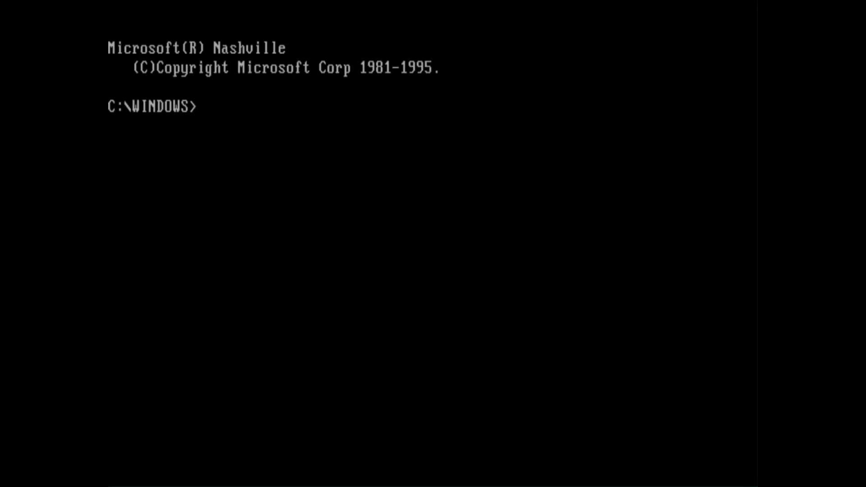
text(uninstal)
key(Return)
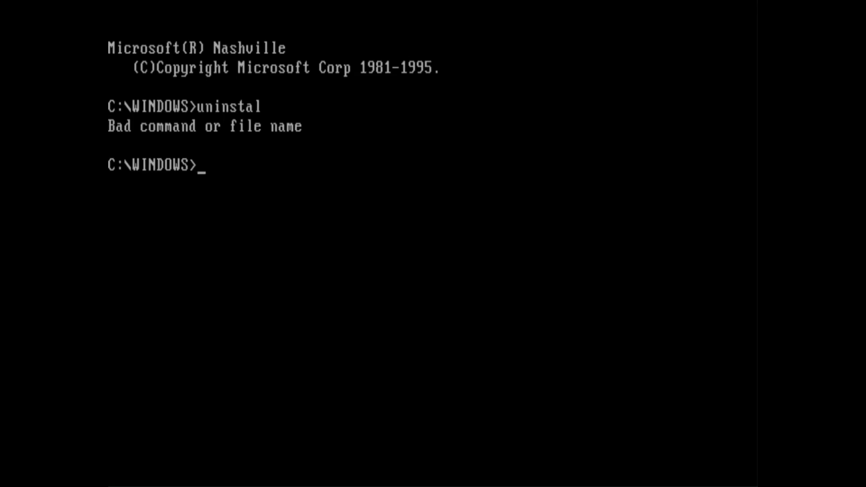
text(exit)
key(Return)
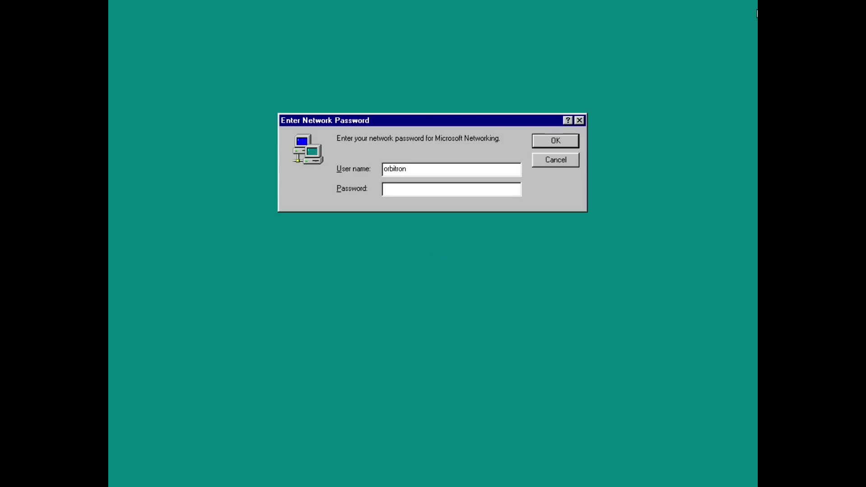
Skip the network logon, close Welcome, and run ver in an MS-DOS Prompt window.
click(567, 163)
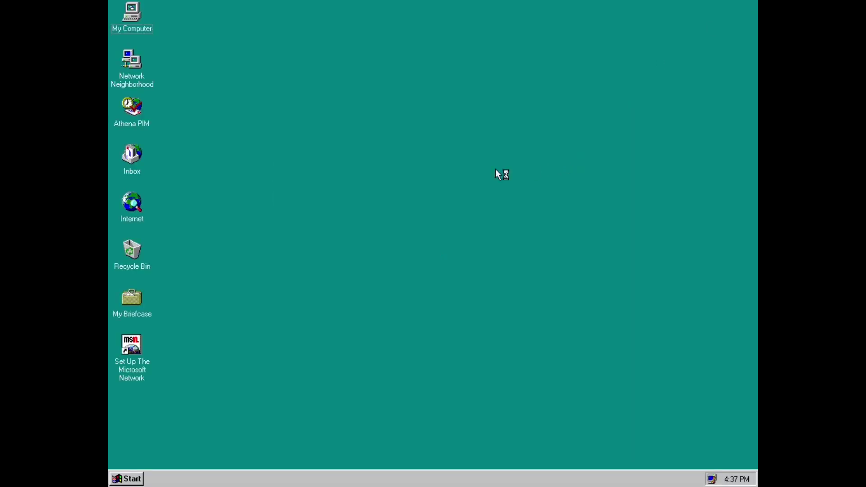
click(564, 309)
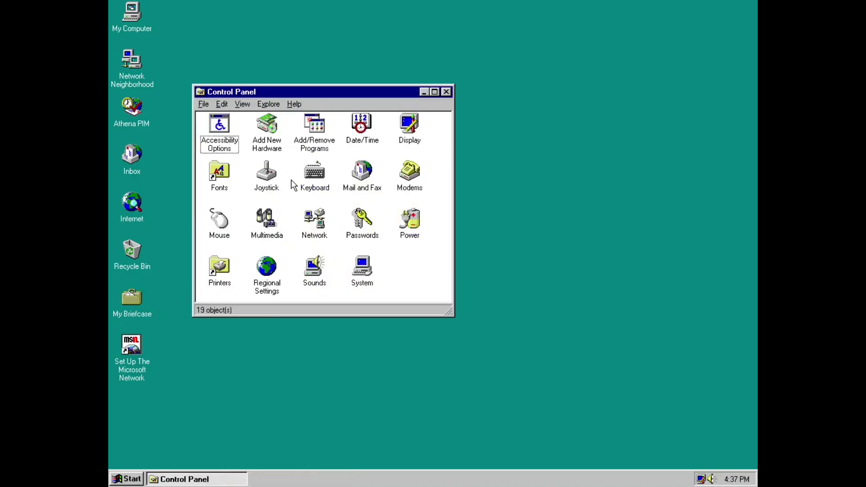
click(129, 479)
mouse_move(165, 335)
click(259, 367)
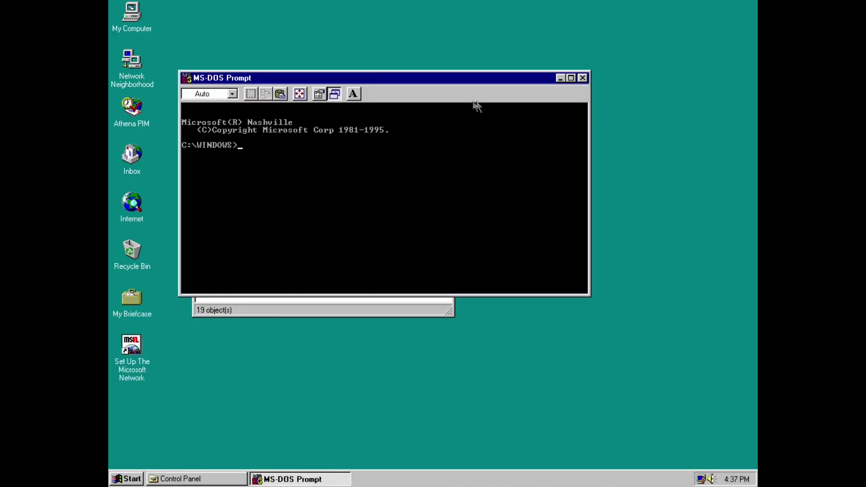
text(ver)
key(Return)
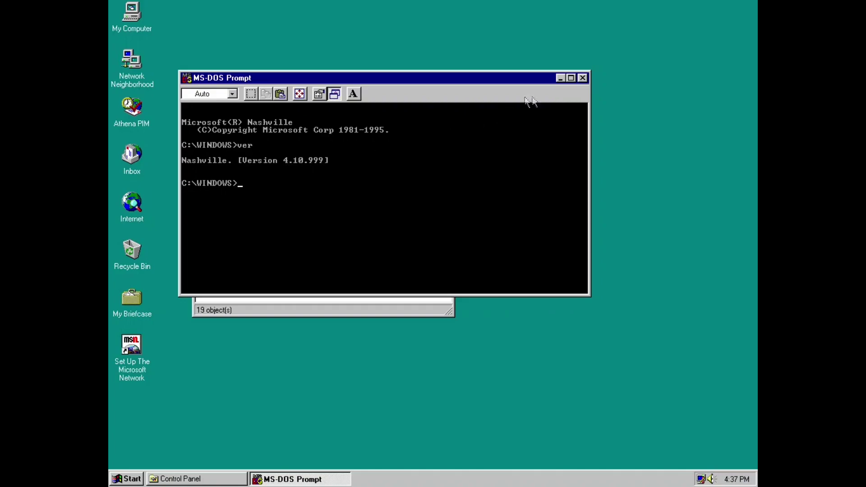
Close the MS-DOS Prompt and install all 11 Multimedia components via Windows Setup.
click(583, 78)
click(319, 141)
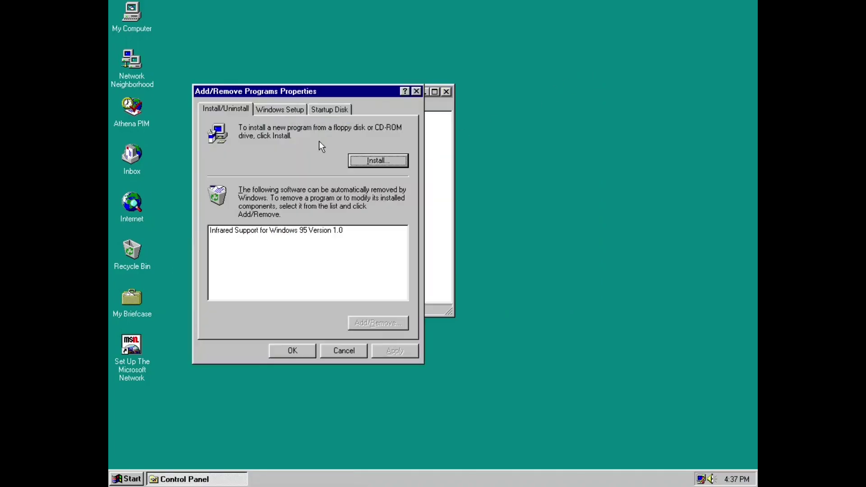
click(279, 110)
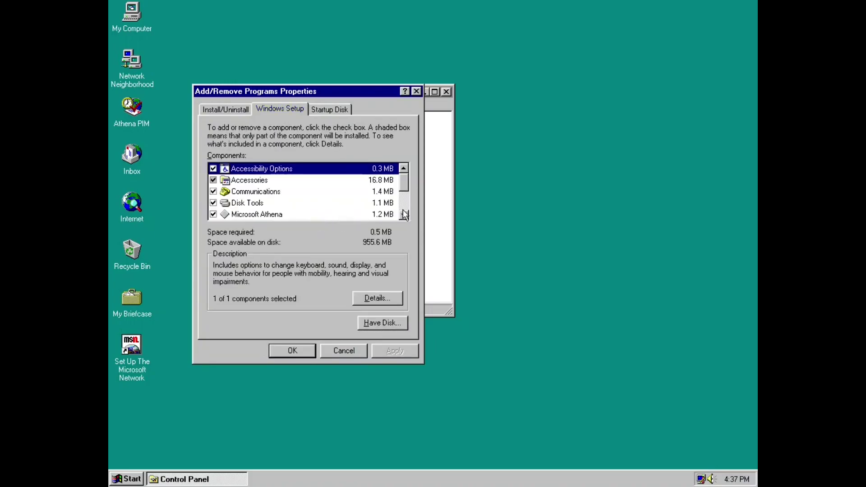
click(407, 216)
click(407, 216)
click(404, 215)
click(404, 215)
click(404, 215)
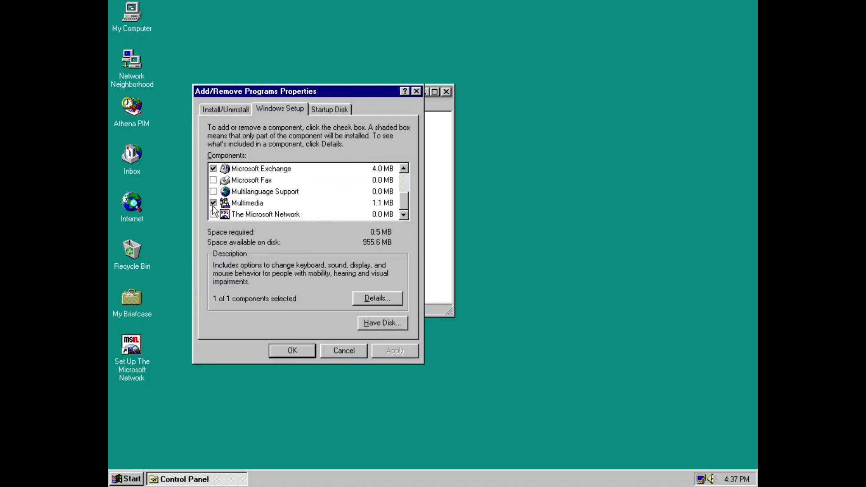
click(247, 203)
double_click(247, 203)
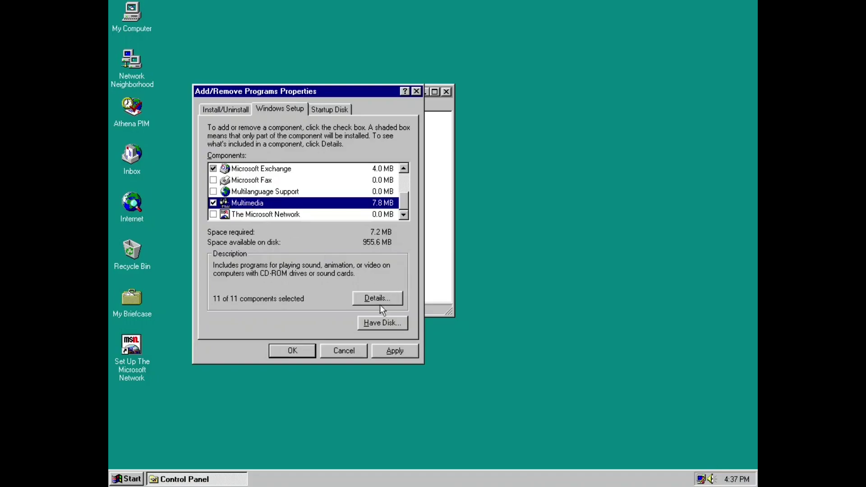
click(396, 351)
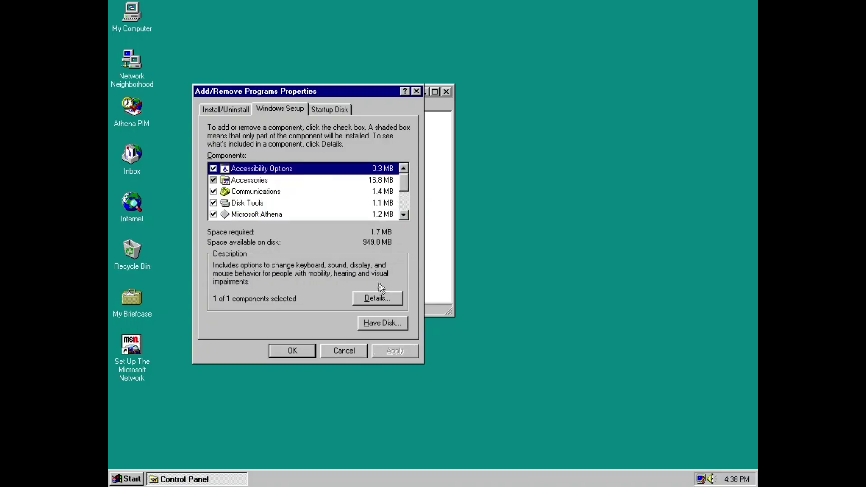
click(307, 352)
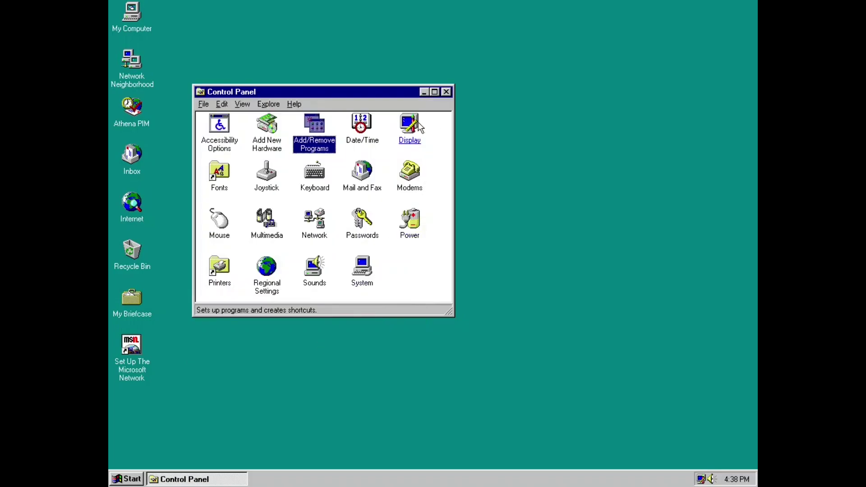
double_click(327, 275)
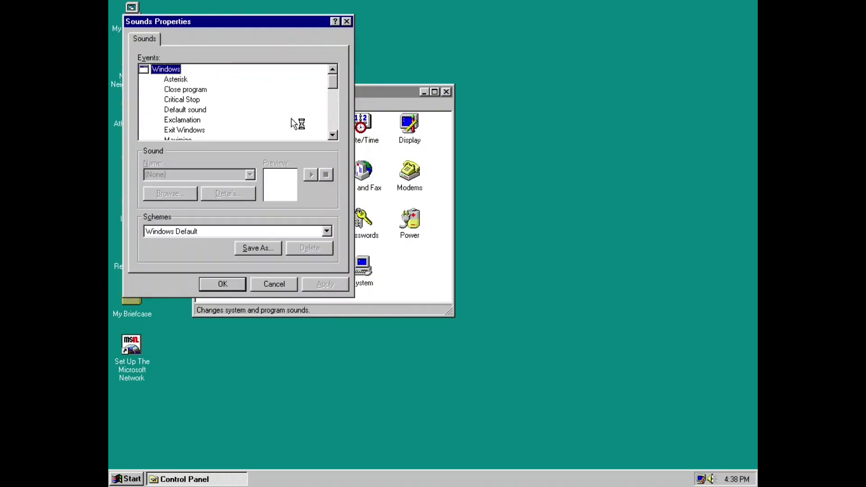
click(286, 285)
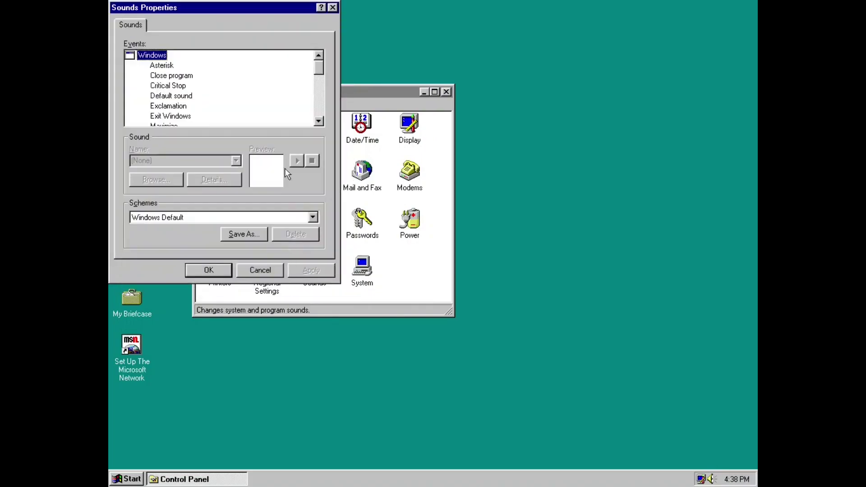
click(333, 8)
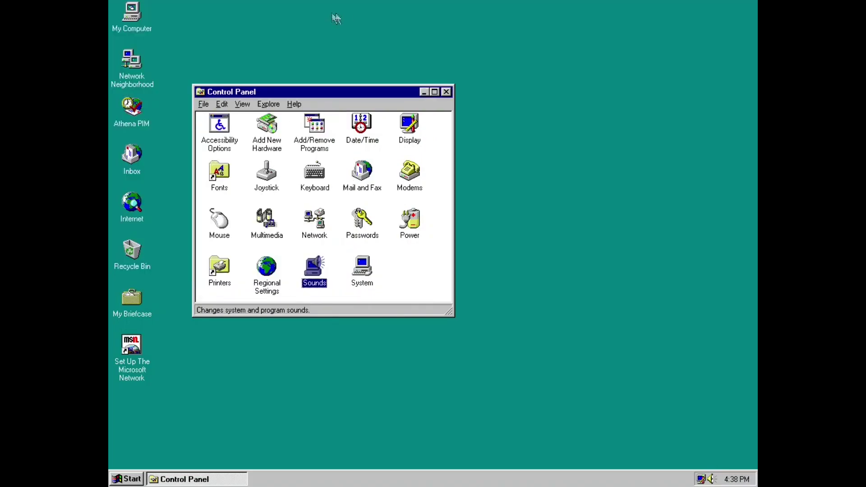
click(446, 93)
click(132, 31)
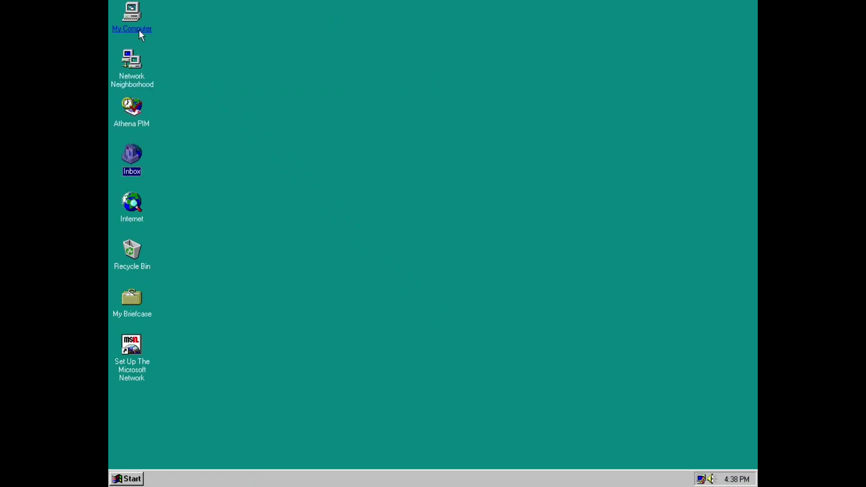
click(119, 480)
mouse_move(171, 379)
click(247, 369)
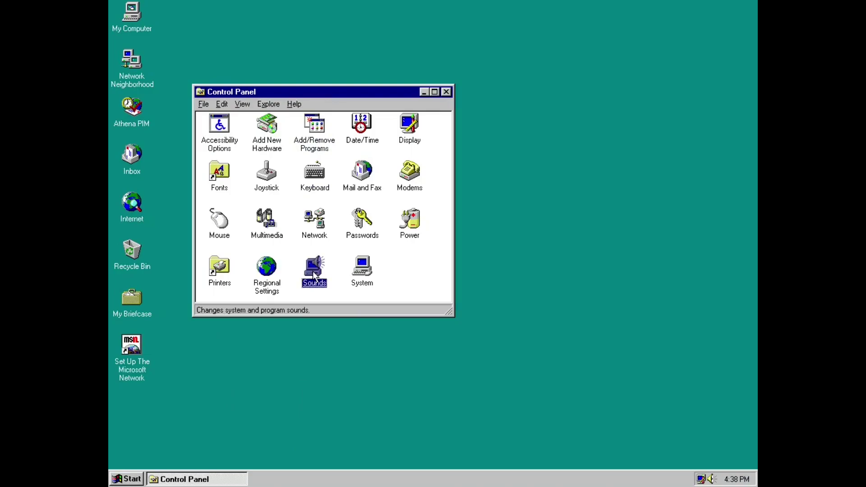
Open Sounds, try the Musica Sound Scheme, then switch back to Windows Default.
click(313, 271)
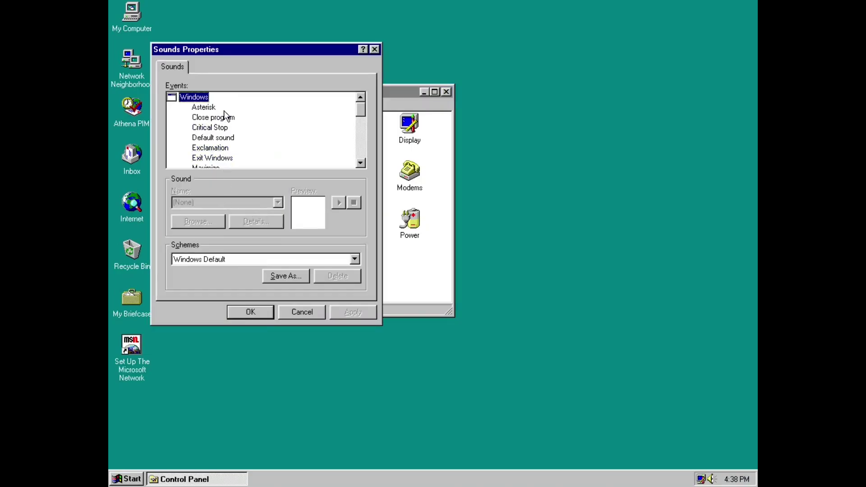
click(225, 259)
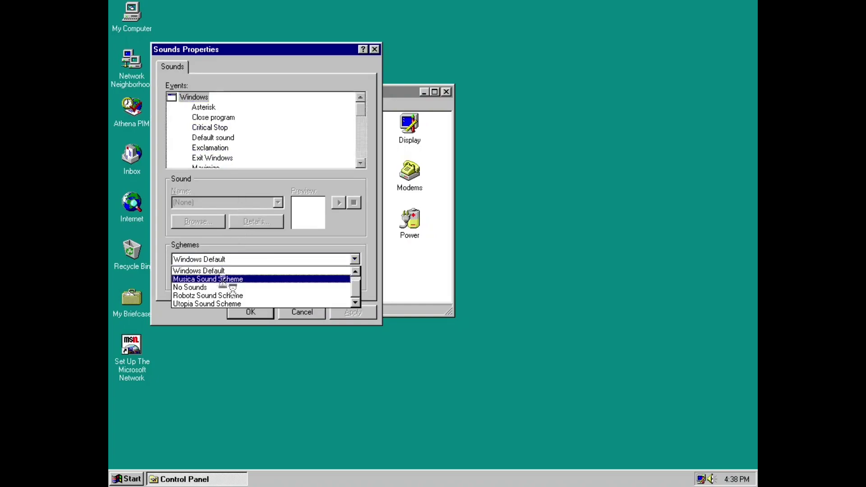
click(222, 279)
click(248, 259)
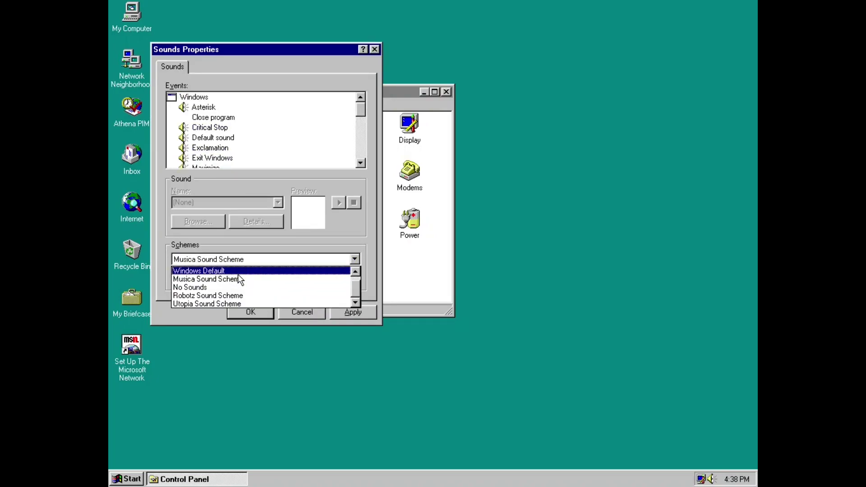
click(239, 273)
Preview the Asterisk, Default sound and Exit Windows (Tada) event sounds.
click(203, 108)
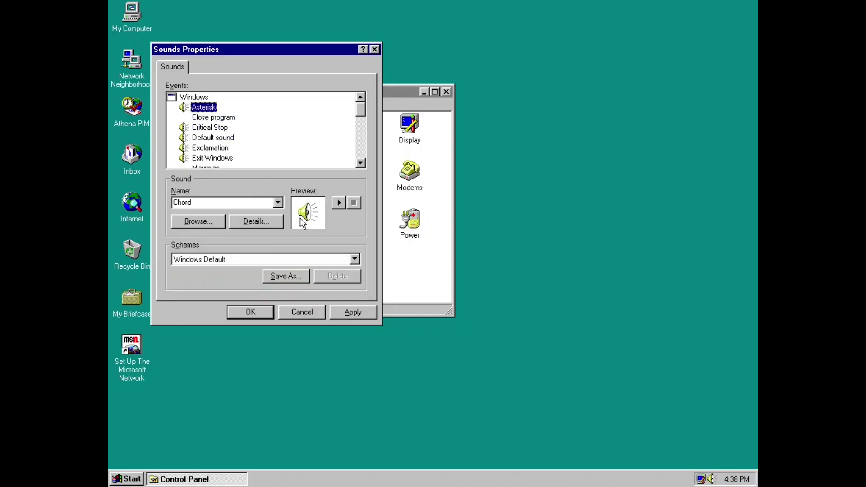
click(334, 208)
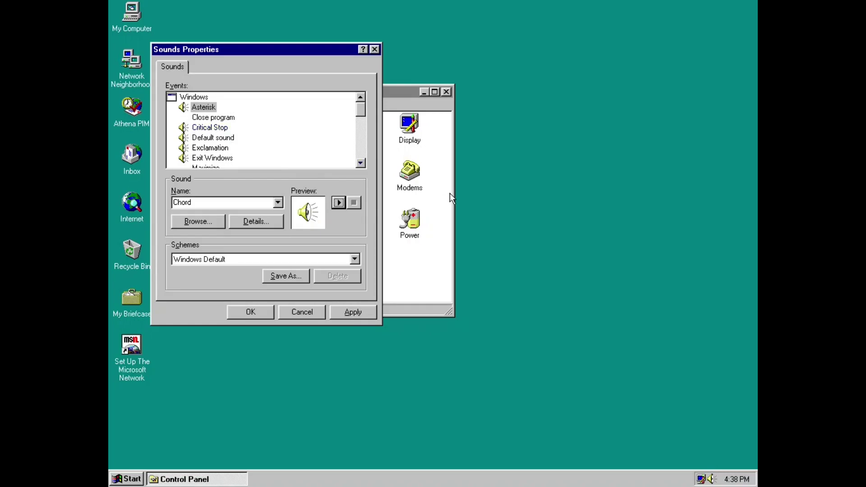
click(210, 127)
click(213, 138)
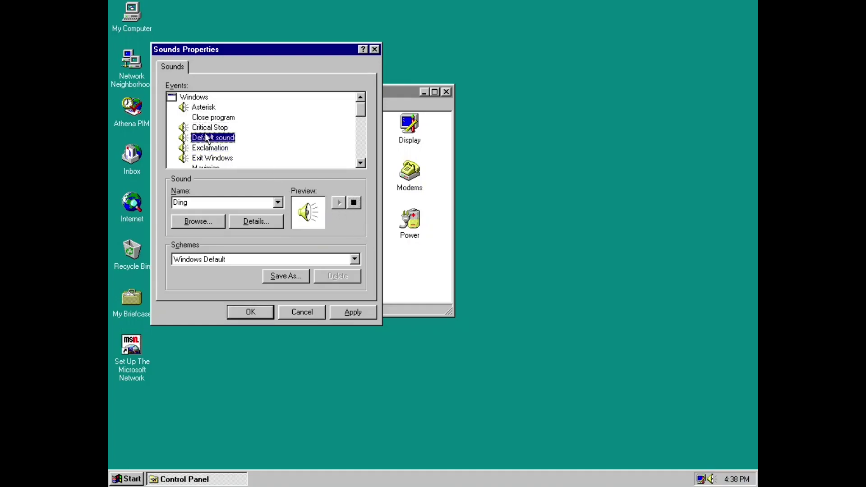
click(339, 202)
click(220, 158)
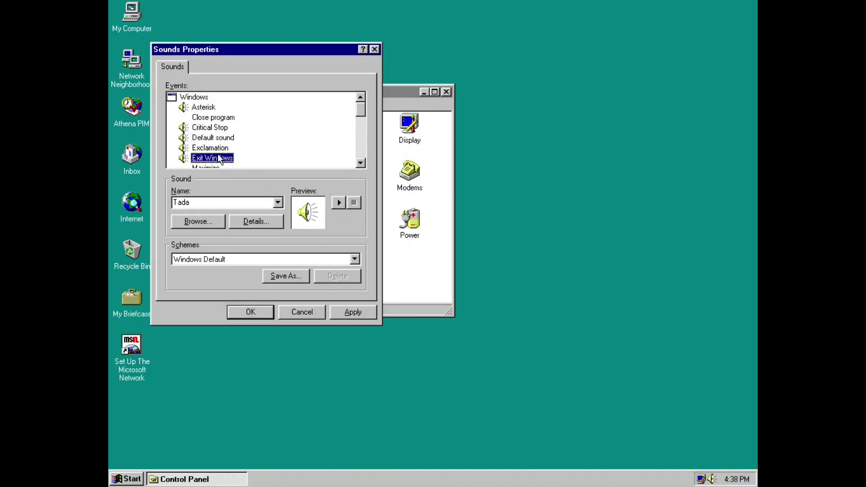
click(339, 202)
click(198, 161)
click(340, 203)
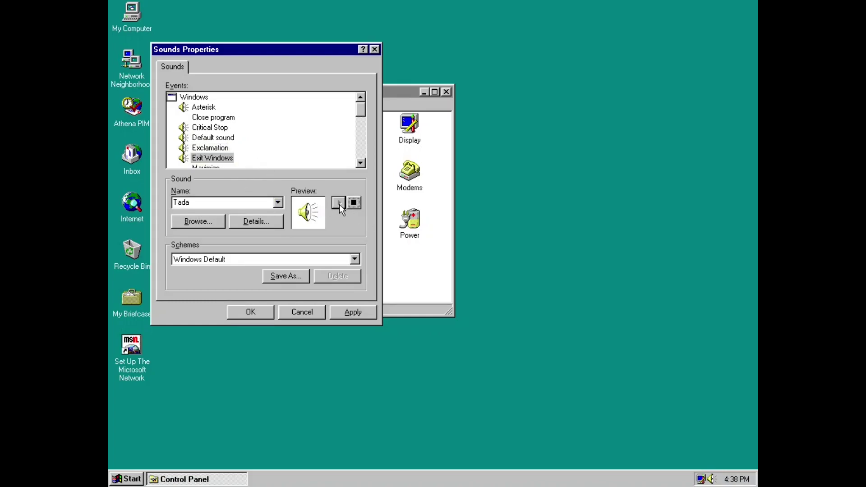
Play New Mail Notification, Question (Chord) and Select Icon (Click) sounds, then select Start Windows.
click(361, 163)
click(361, 163)
click(361, 163)
click(361, 163)
click(361, 163)
click(361, 164)
click(361, 163)
click(235, 137)
click(339, 202)
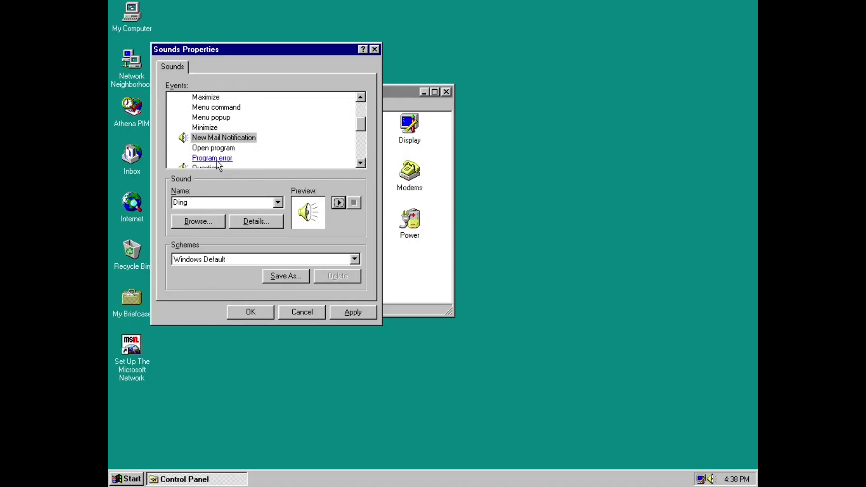
click(208, 167)
click(344, 199)
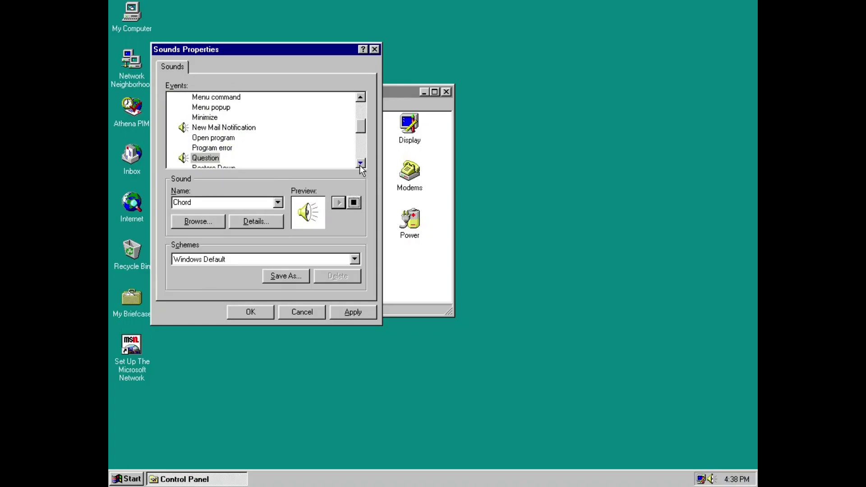
click(361, 163)
click(361, 164)
click(361, 163)
click(361, 163)
click(361, 164)
click(209, 137)
click(339, 203)
click(207, 158)
click(214, 148)
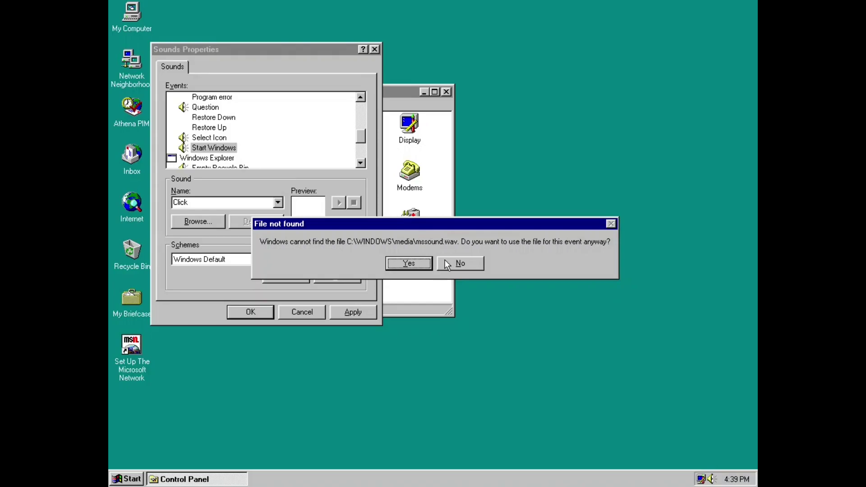
Decline the missing mssound.wav, assign The Microsoft Sound to Start Windows and play it.
click(460, 264)
click(278, 203)
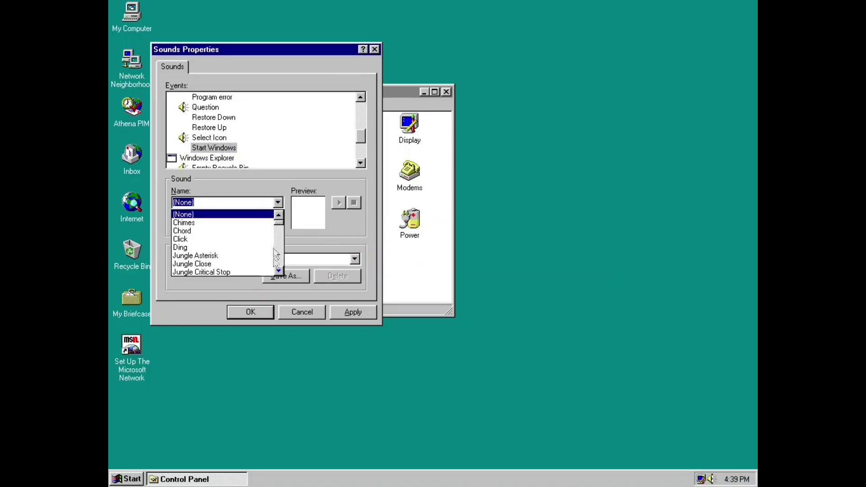
drag(278, 272, 277, 271)
click(251, 244)
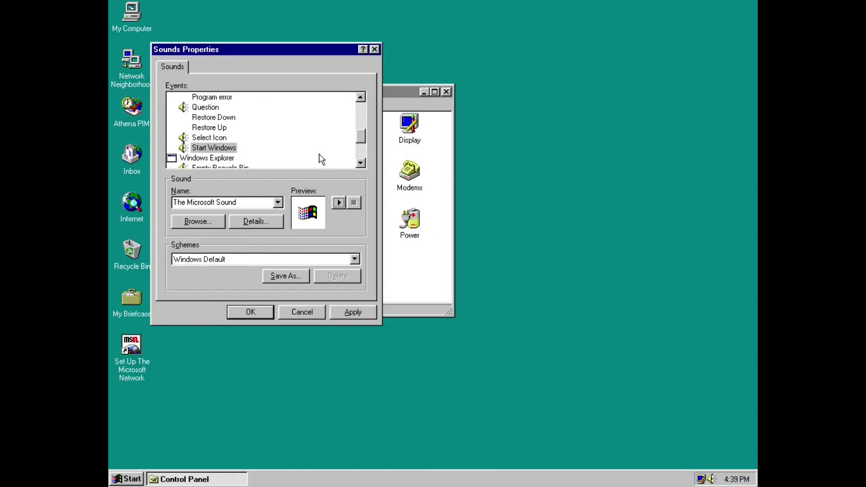
click(340, 203)
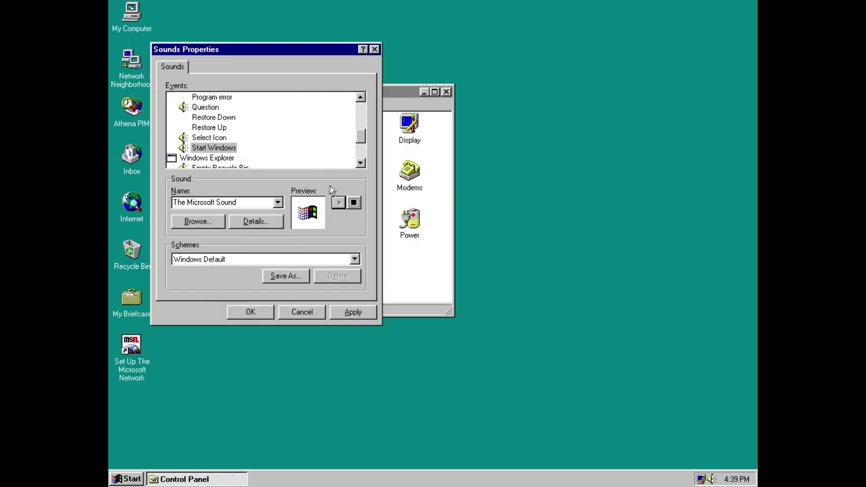
Preview the Ding sound for Empty Recycle Bin, then select New Mail Notification.
click(361, 163)
click(361, 163)
click(361, 164)
click(237, 139)
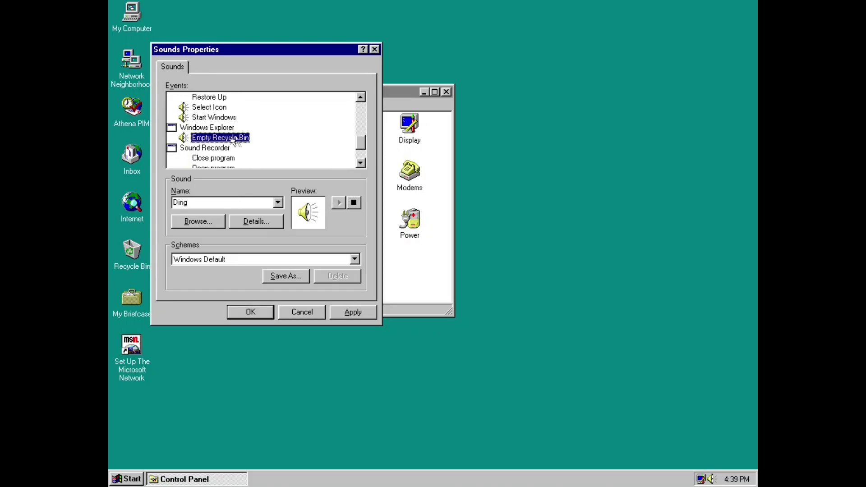
click(337, 203)
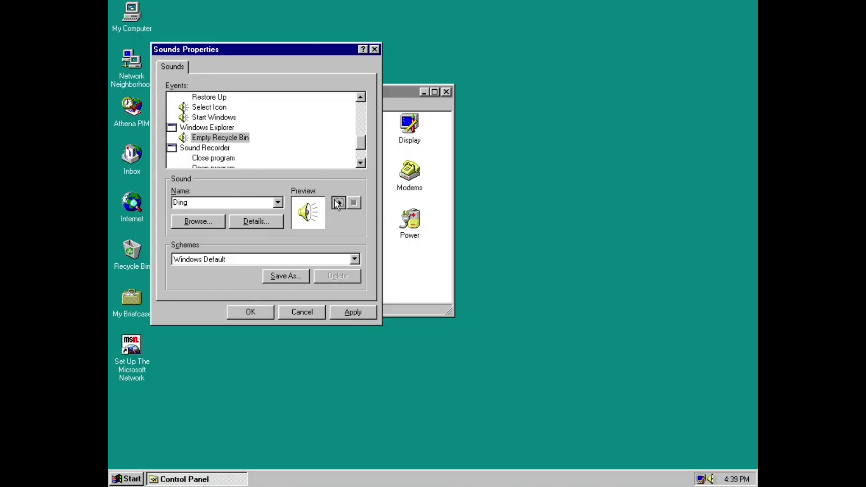
click(361, 164)
click(361, 165)
click(361, 164)
click(361, 164)
click(362, 109)
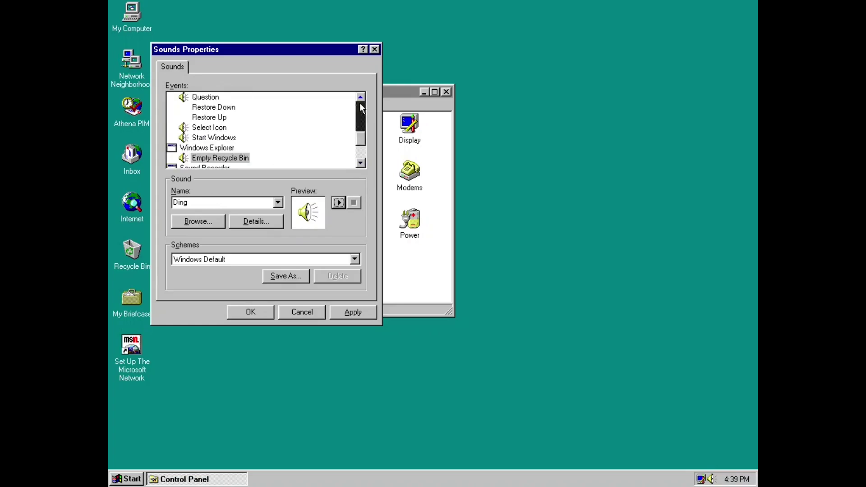
click(362, 108)
click(232, 128)
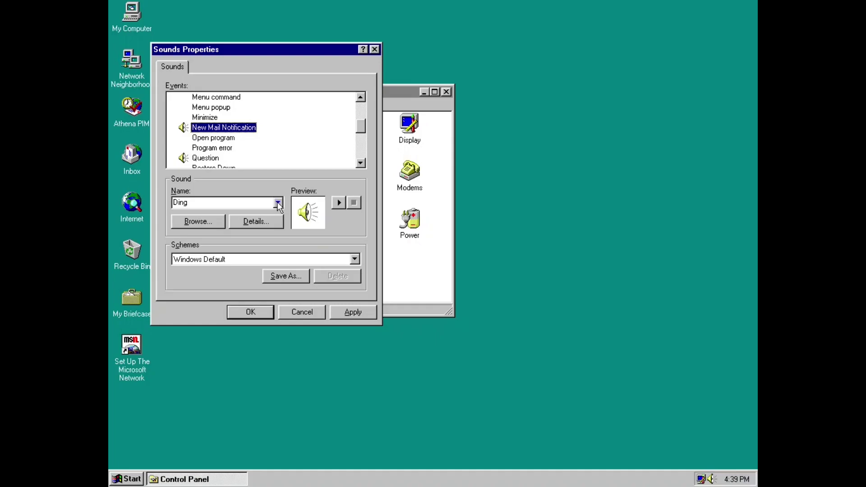
Browse the sound schemes, keep Windows Default, and cancel Sounds Properties without saving.
click(355, 259)
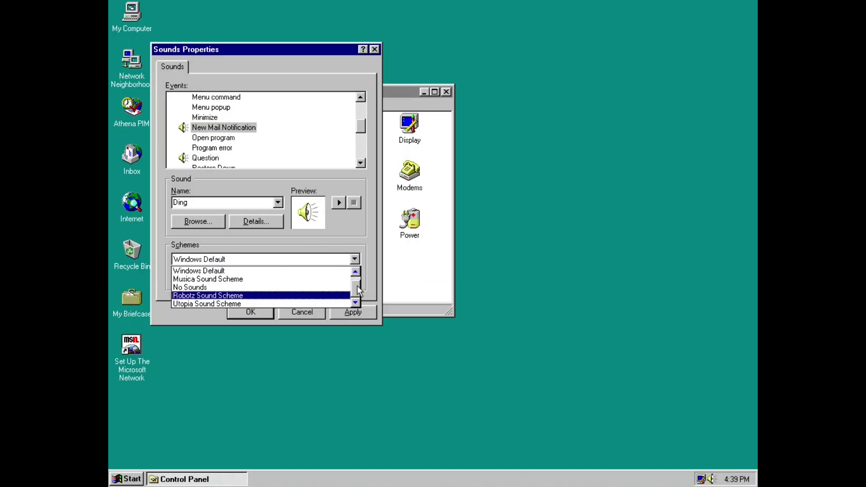
click(358, 272)
mouse_move(356, 284)
mouse_down()
mouse_move(356, 296)
mouse_move(357, 276)
mouse_move(356, 284)
mouse_up()
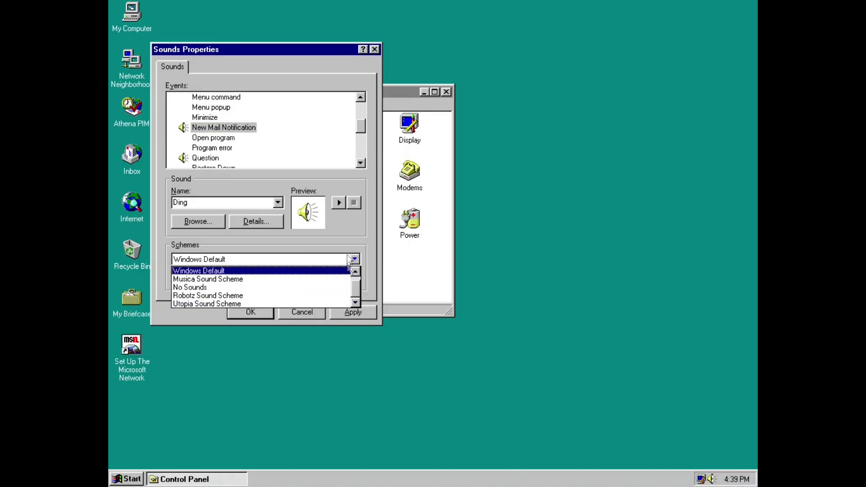
click(354, 259)
click(310, 308)
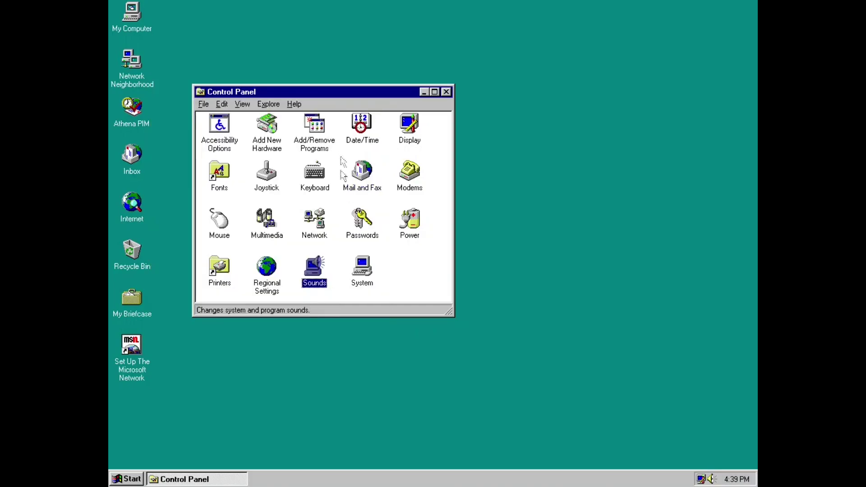
click(353, 168)
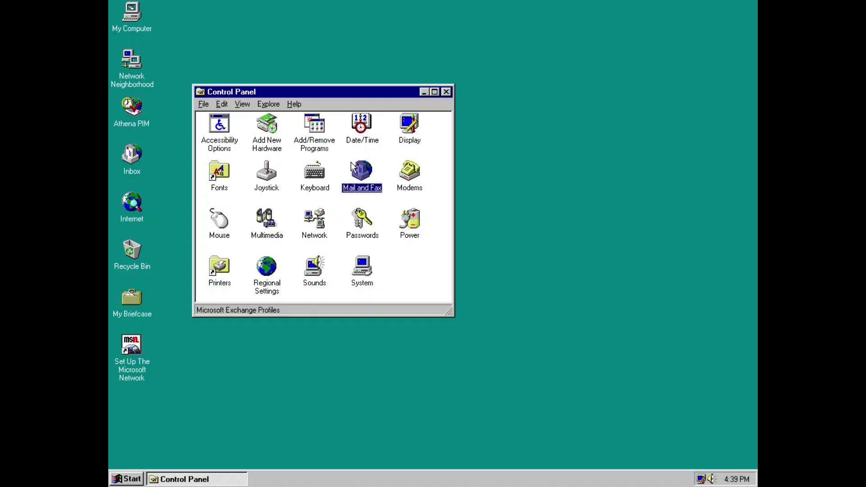
double_click(279, 127)
click(349, 241)
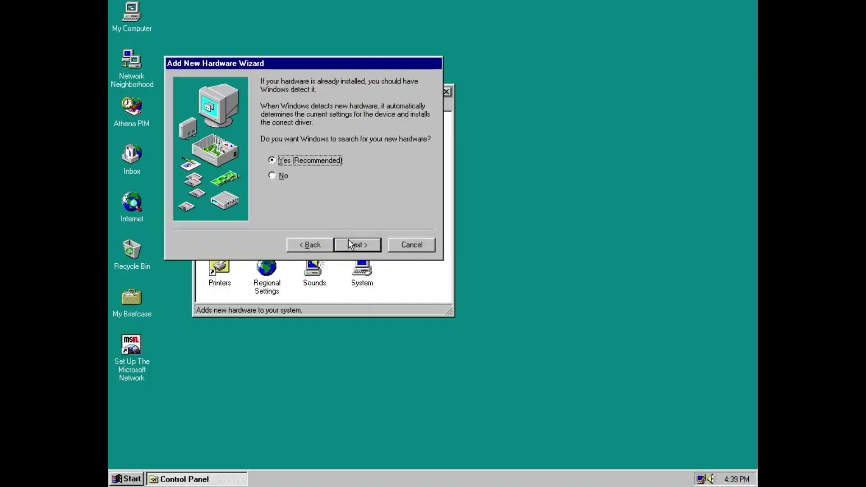
click(284, 176)
click(342, 247)
drag(421, 151, 417, 225)
click(348, 216)
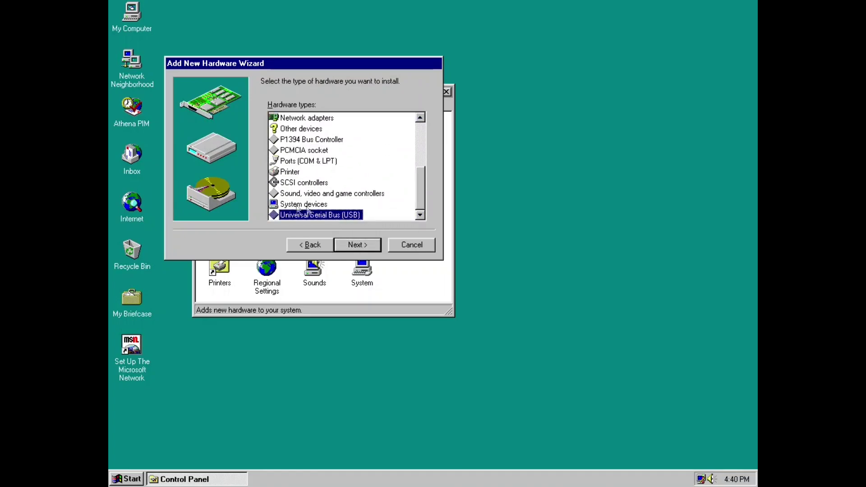
click(353, 242)
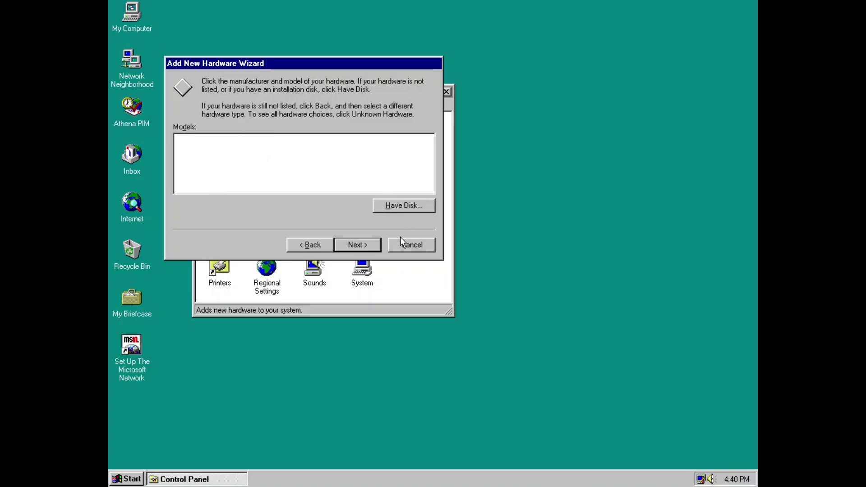
click(414, 243)
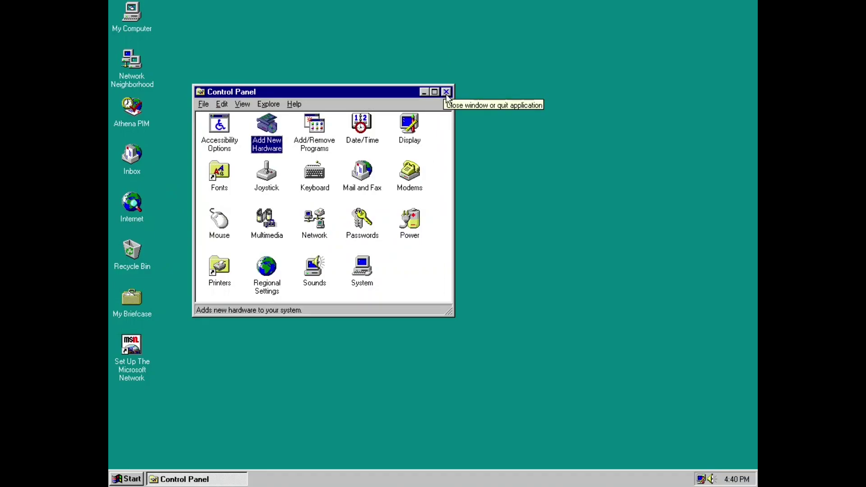
Close Control Panel and bring up the Shut Down Windows prompt from the Start menu.
click(446, 92)
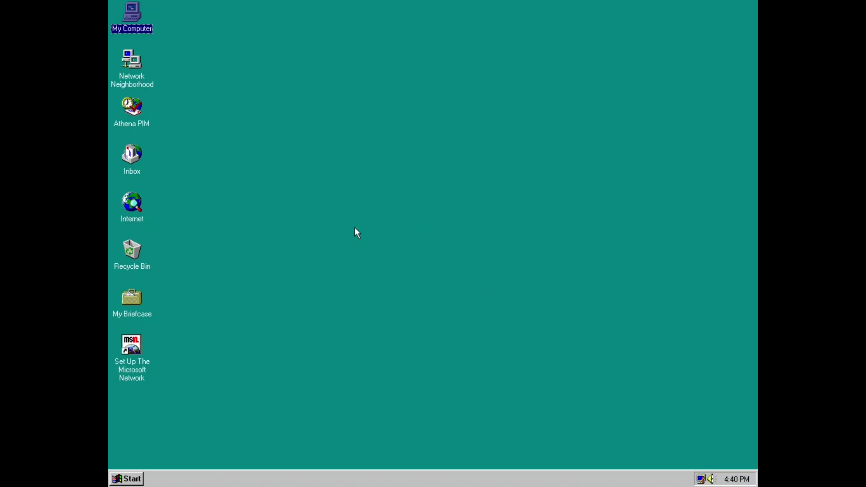
click(140, 479)
click(164, 465)
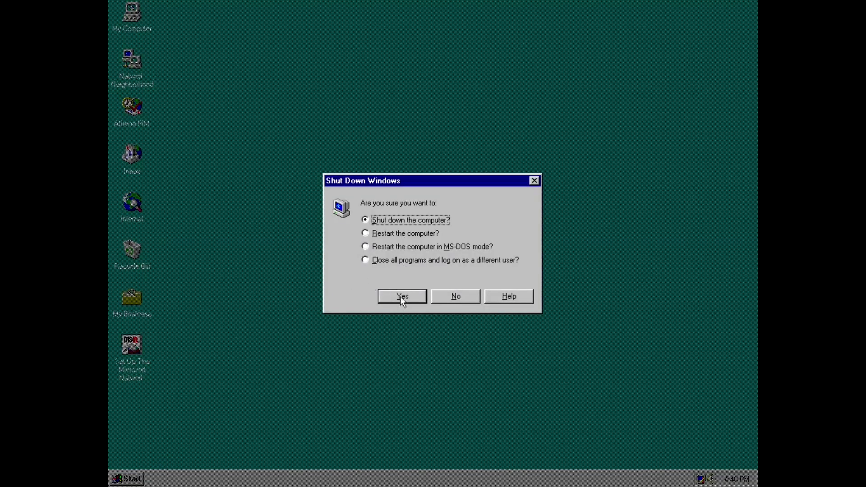